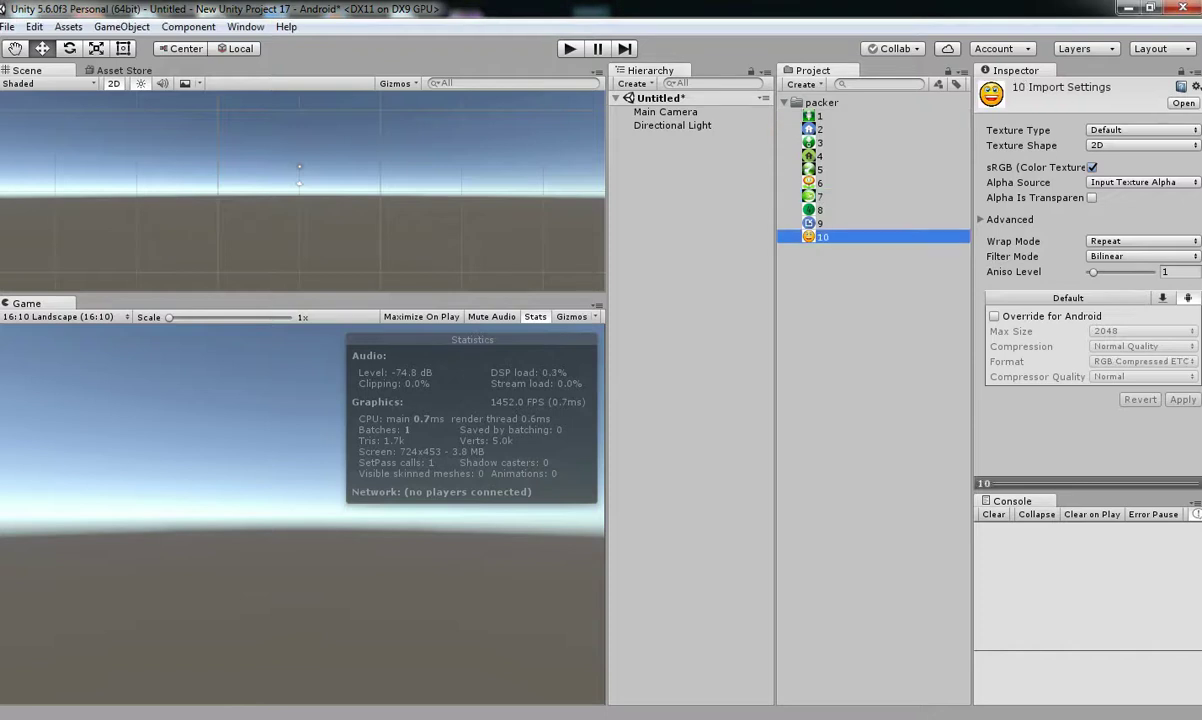
# - Set all ten packer icon textures to Sprite (2D and UI), Single mode, with Android override enabled
pyautogui.press('Up')
pyautogui.press('Up')
pyautogui.press('Up')
pyautogui.press('Up')
pyautogui.press('Up')
pyautogui.press('Up')
pyautogui.press('Up')
pyautogui.press('Up')
pyautogui.press('Up')
pyautogui.hotkey('shift', 'End')
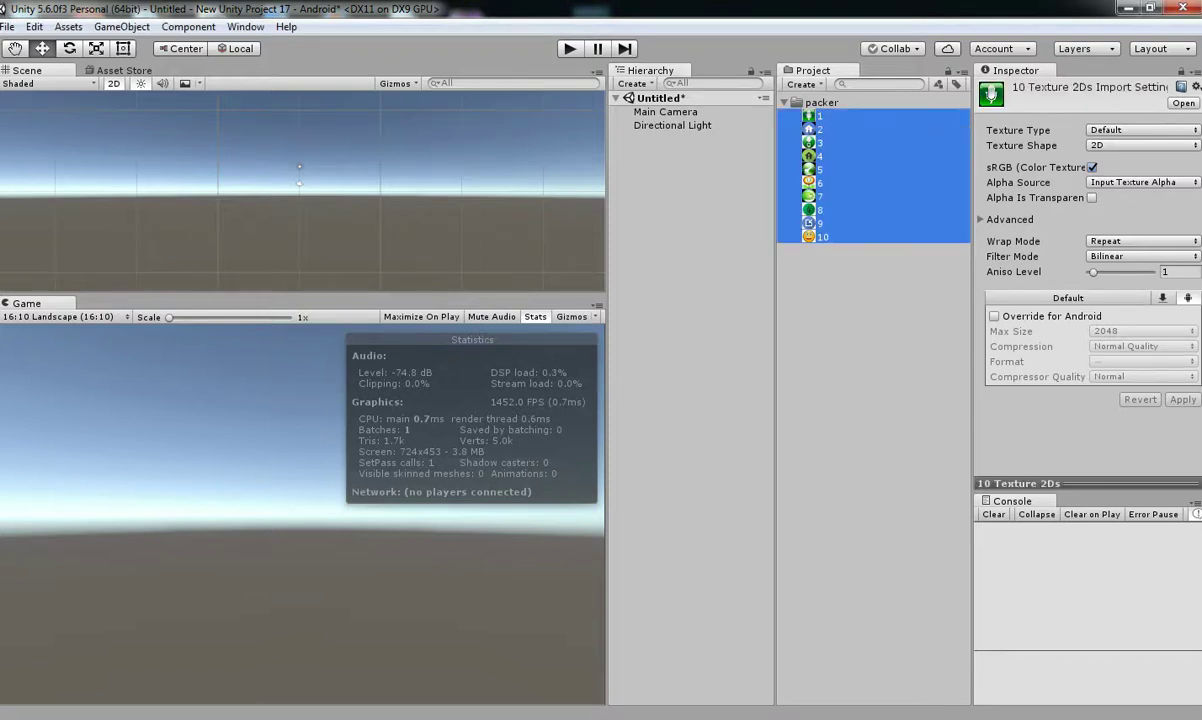
pyautogui.click(1142, 130)
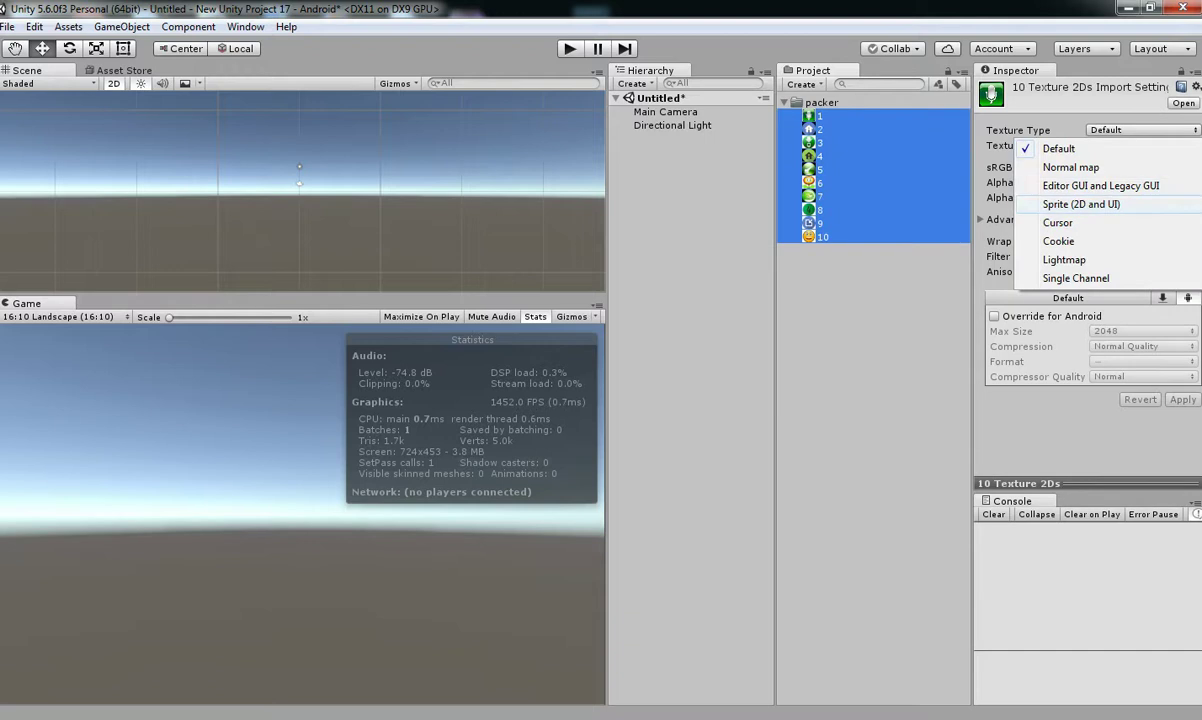
pyautogui.click(1040, 200)
pyautogui.click(1142, 167)
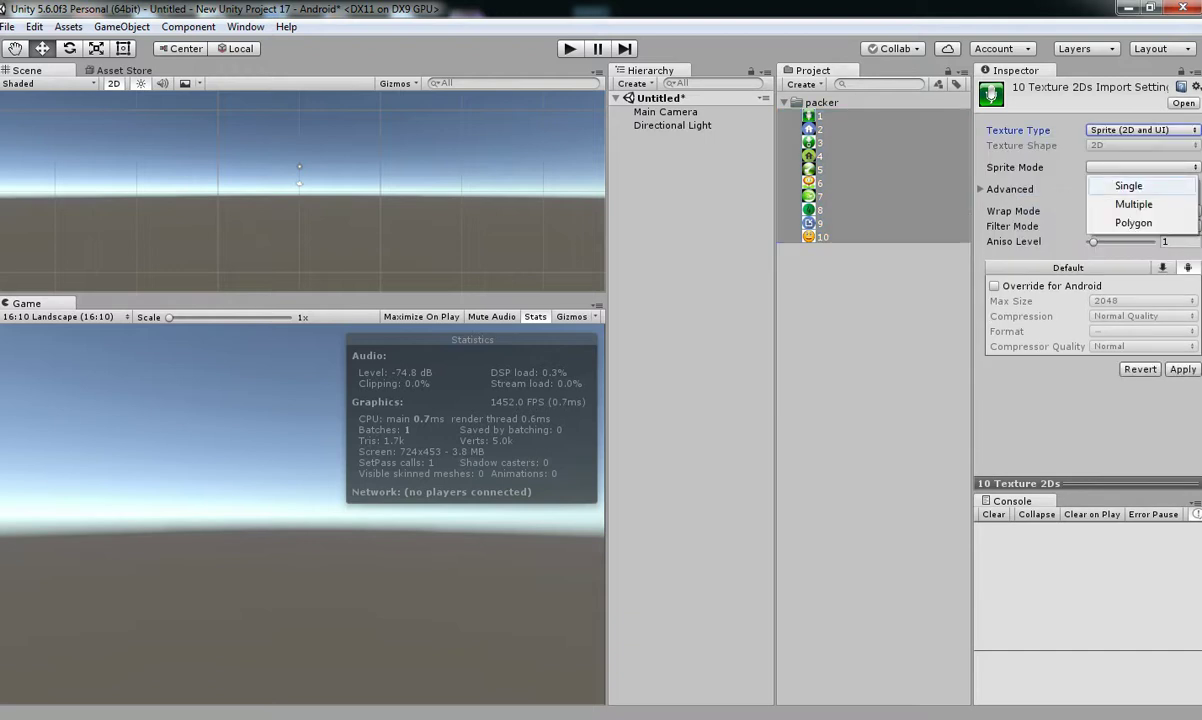
pyautogui.click(1128, 186)
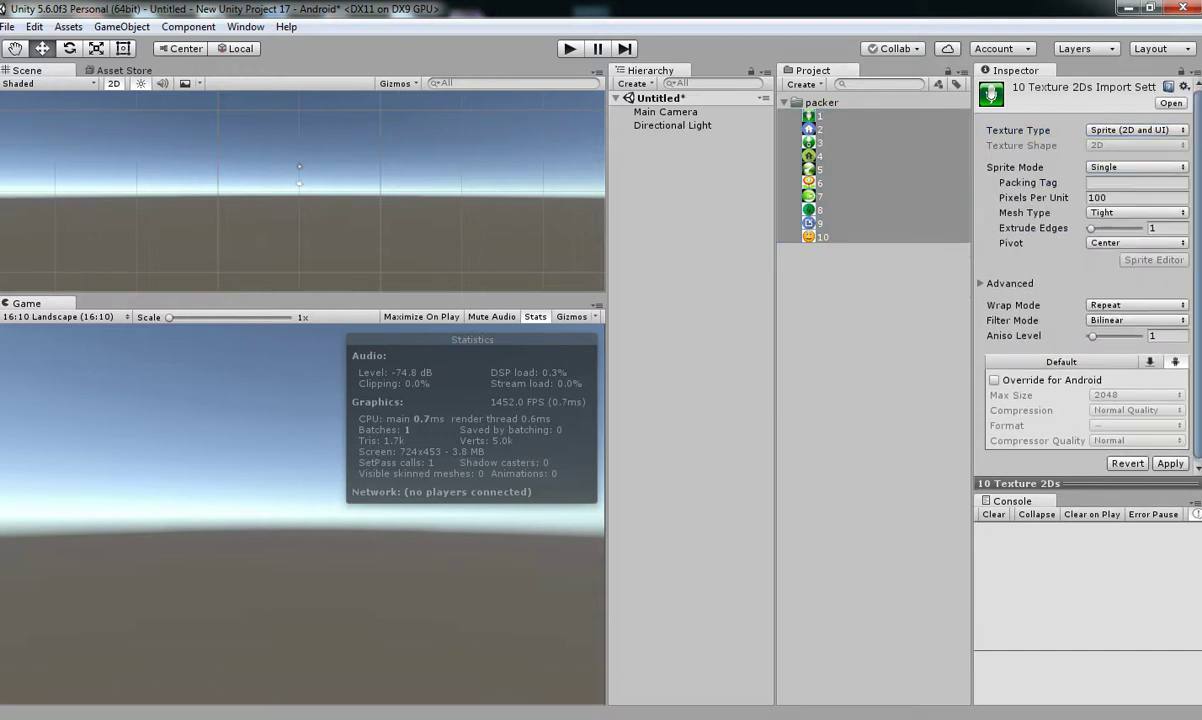
pyautogui.click(994, 380)
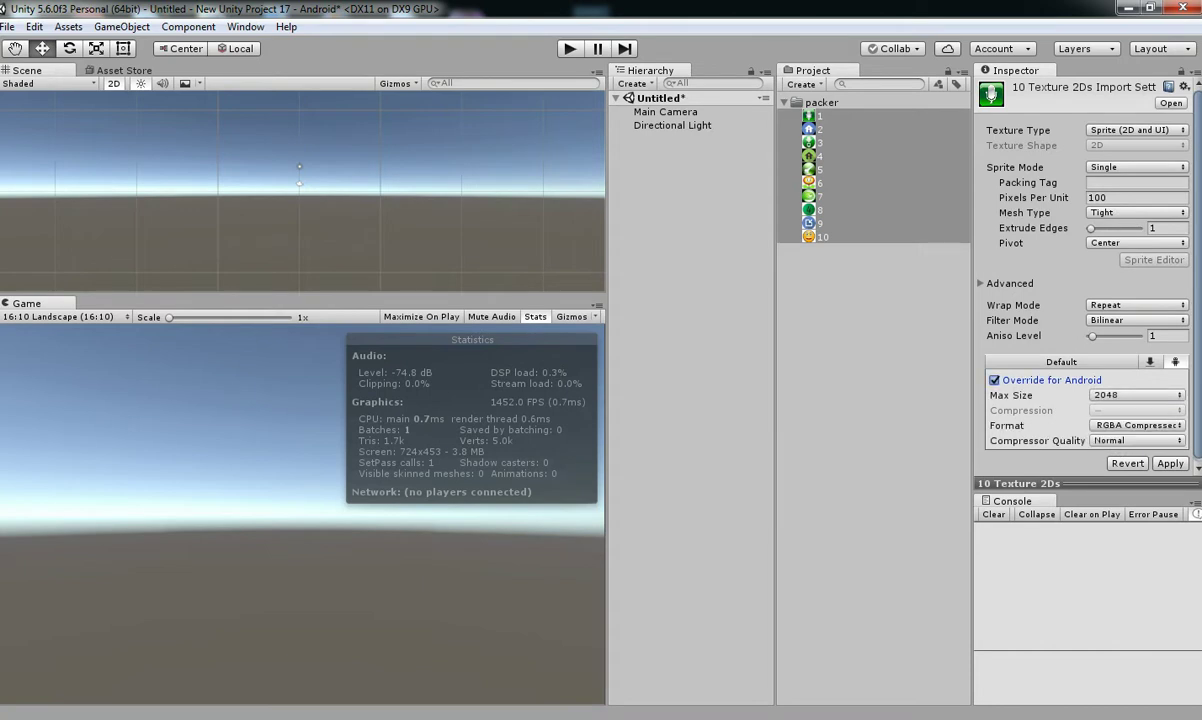
# - Confirm Android in Build Settings, apply the sprite import settings, and expand texture 1
pyautogui.click(7, 26)
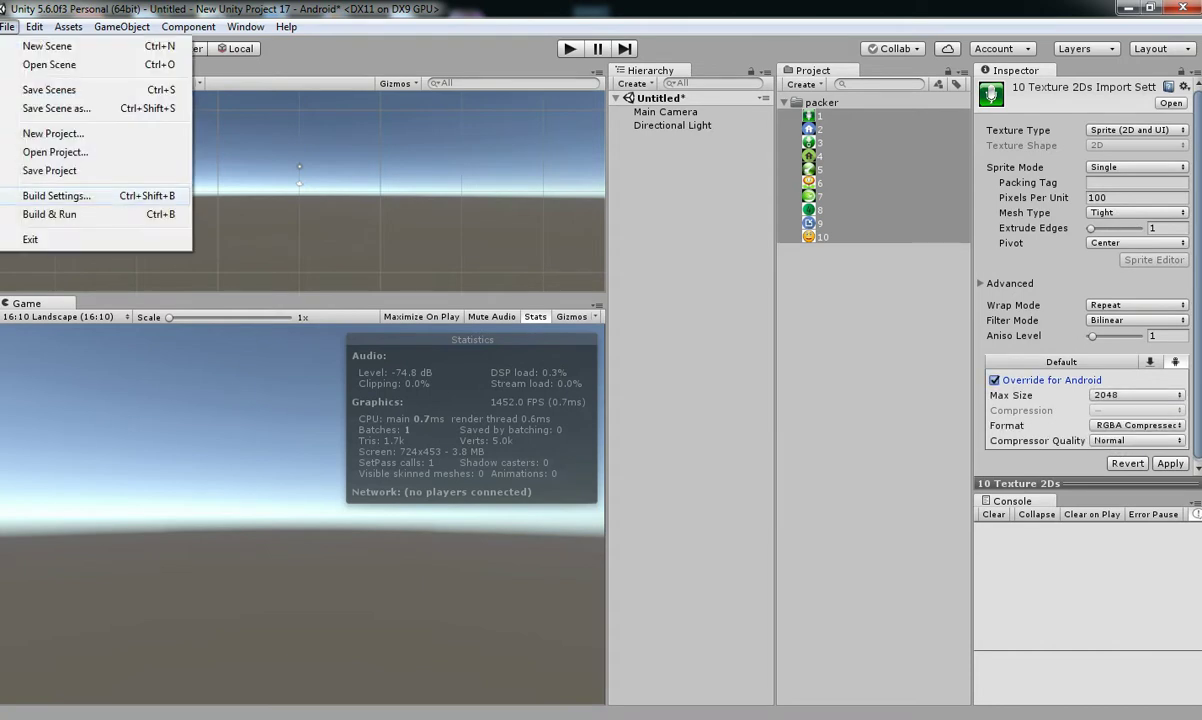
pyautogui.click(50, 194)
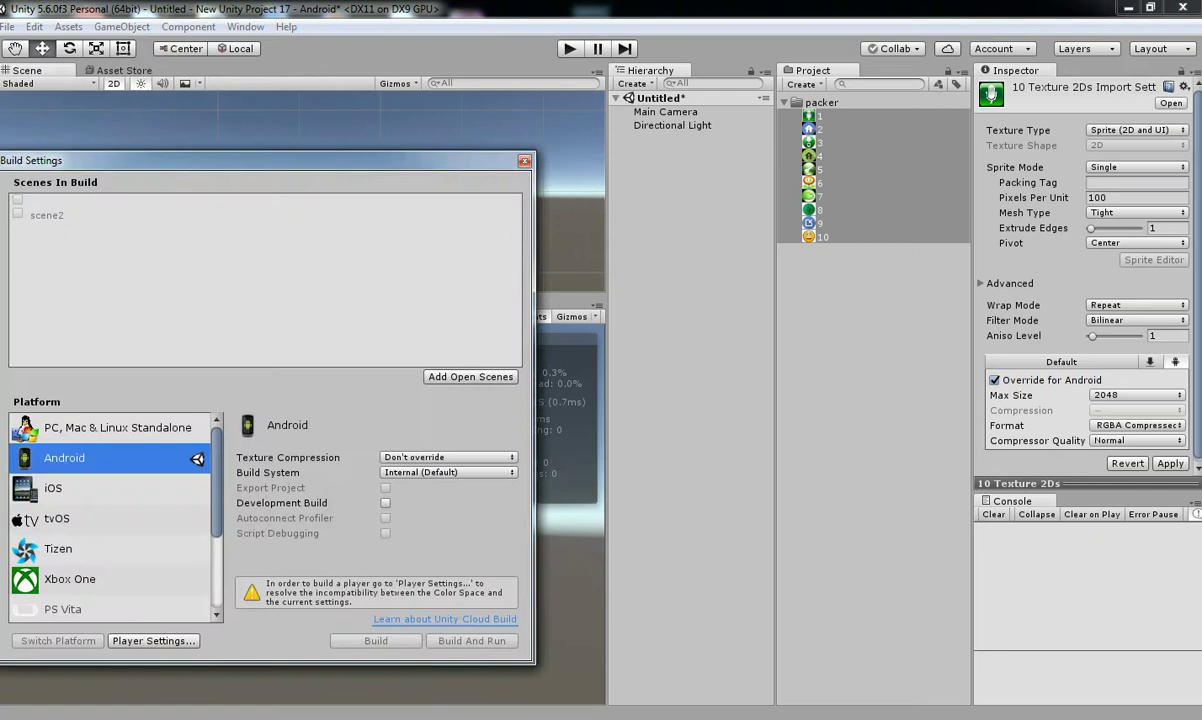
pyautogui.click(1170, 463)
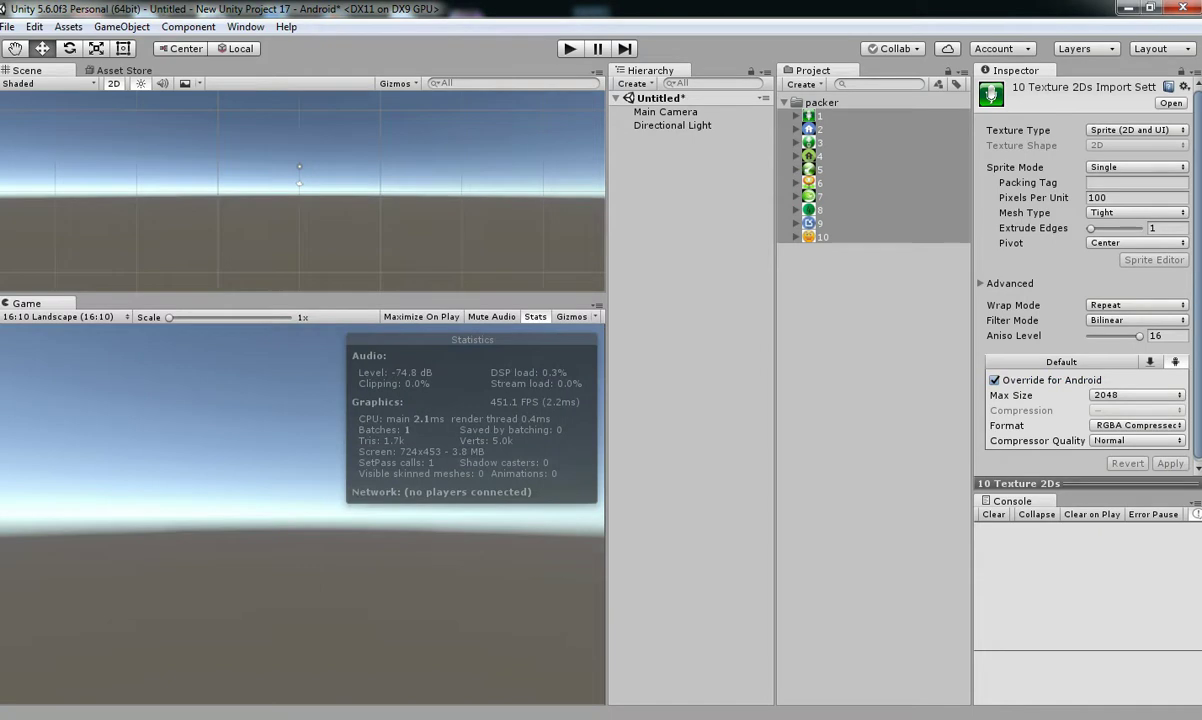
pyautogui.click(796, 116)
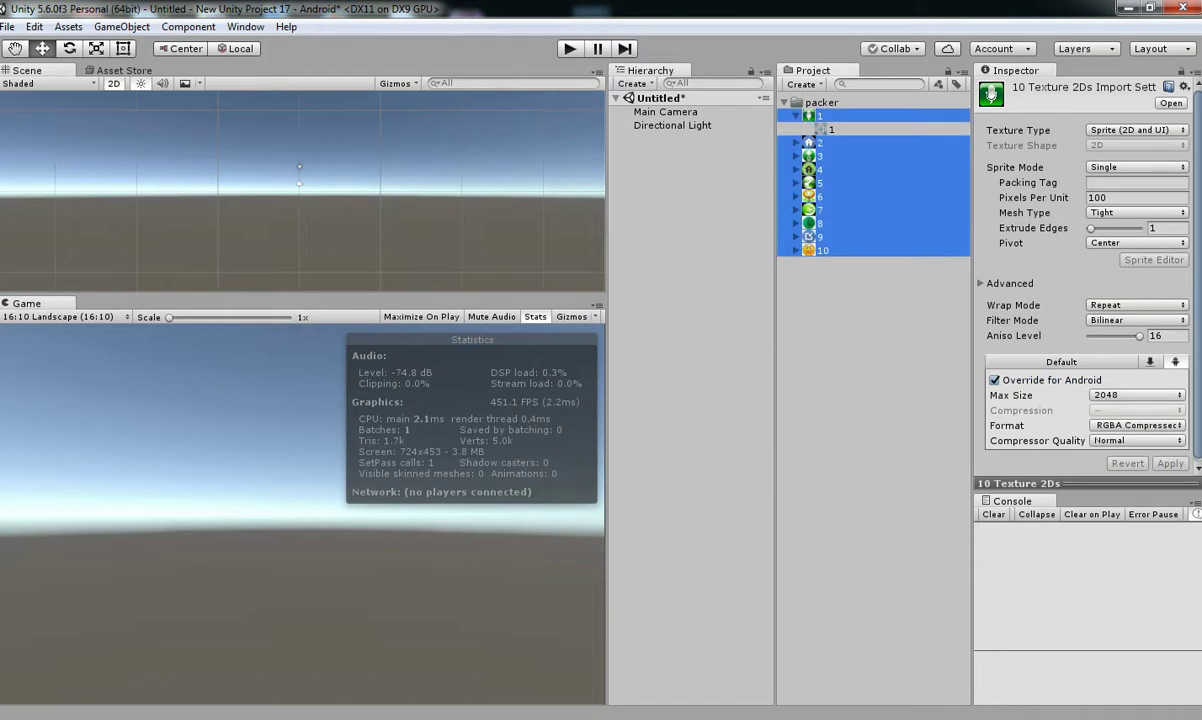
pyautogui.click(831, 129)
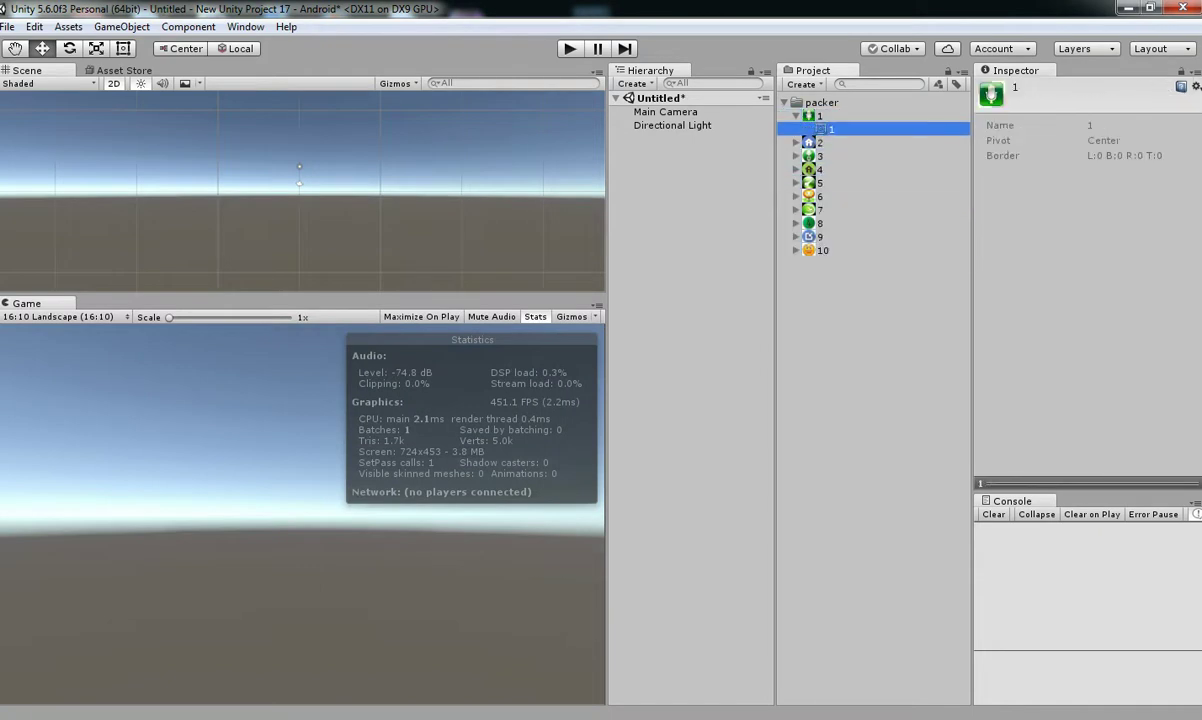
pyautogui.hotkey('ctrl', 'p')
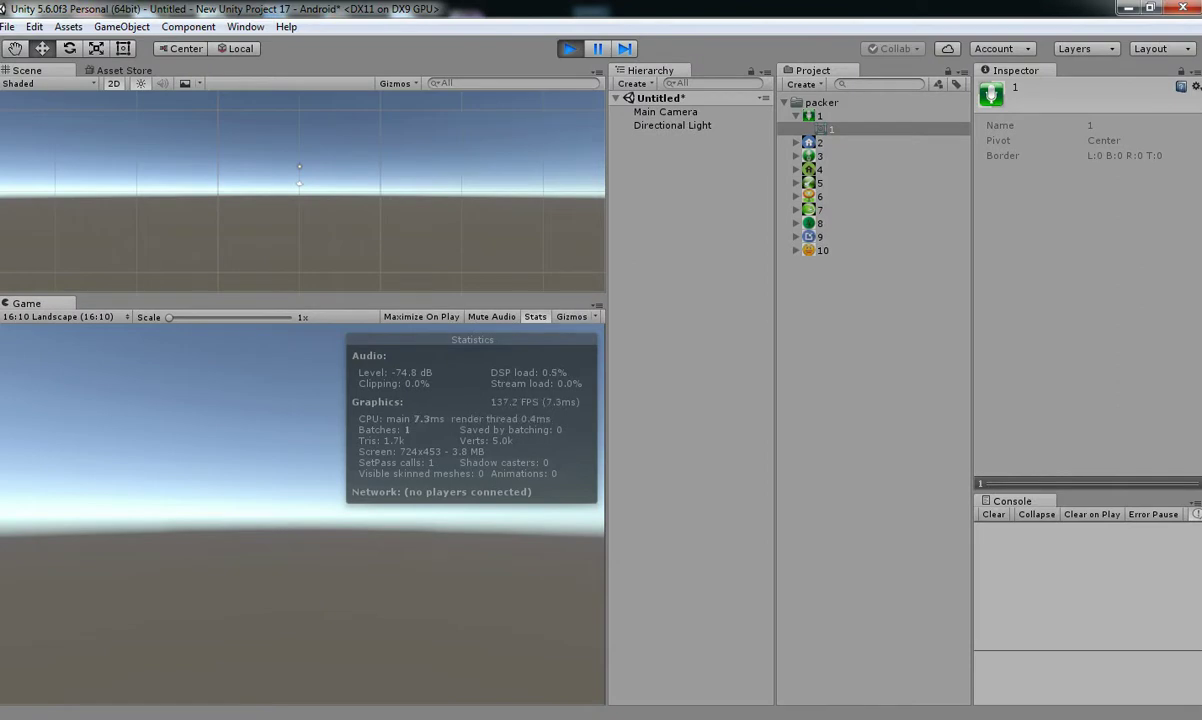
pyautogui.click(672, 125)
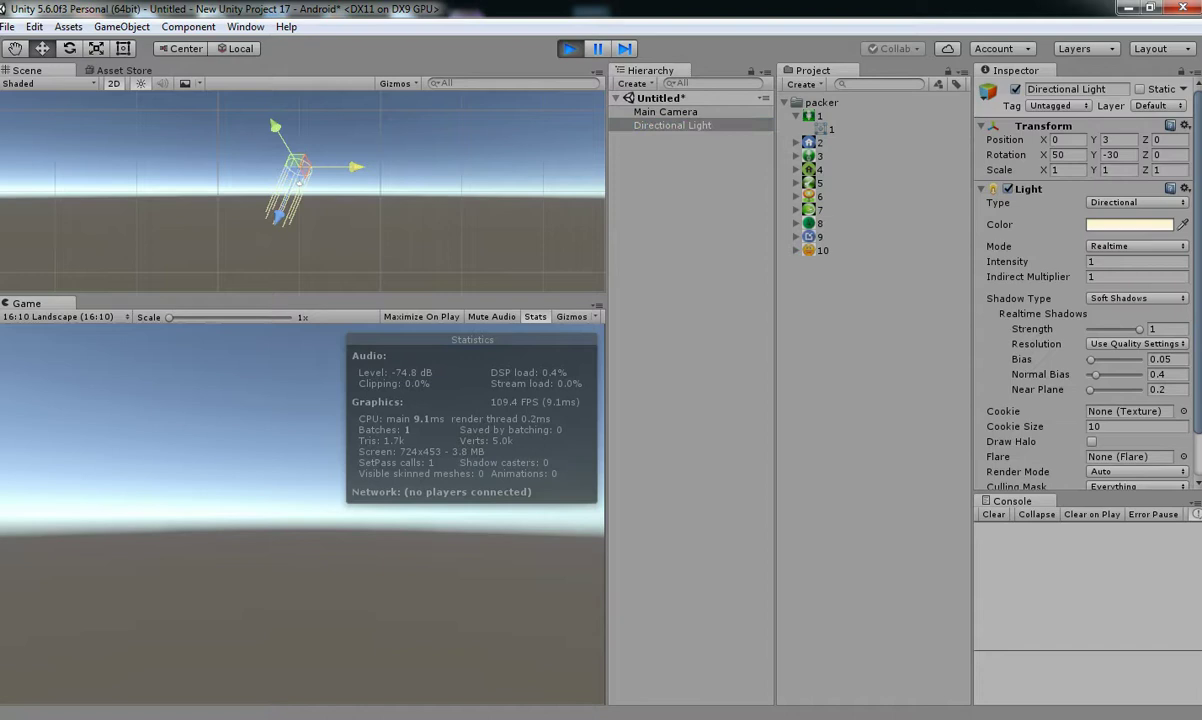
pyautogui.click(665, 111)
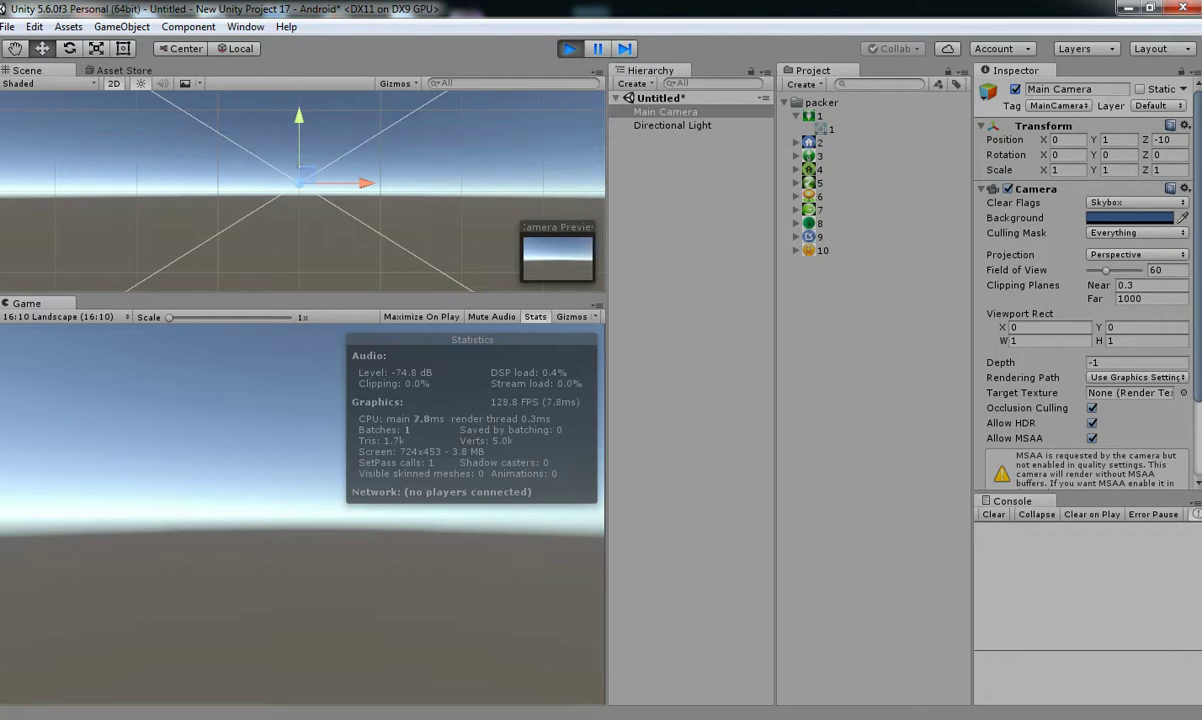
pyautogui.hotkey('ctrl', 'p')
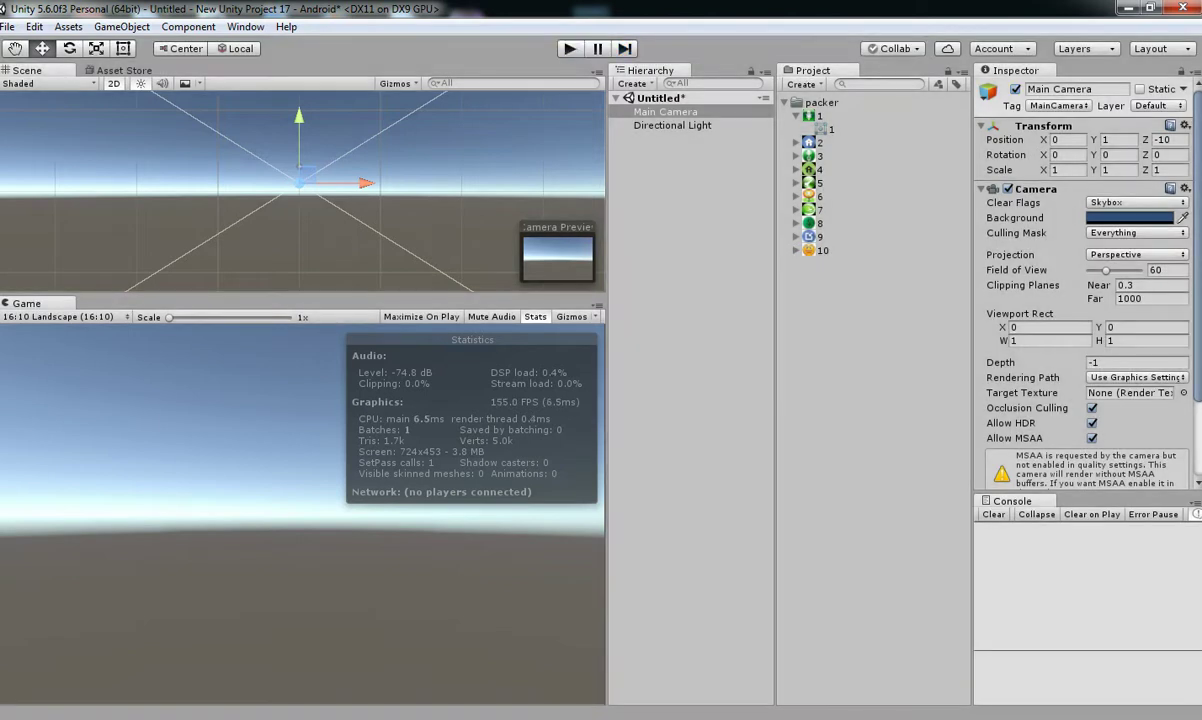
pyautogui.click(672, 125)
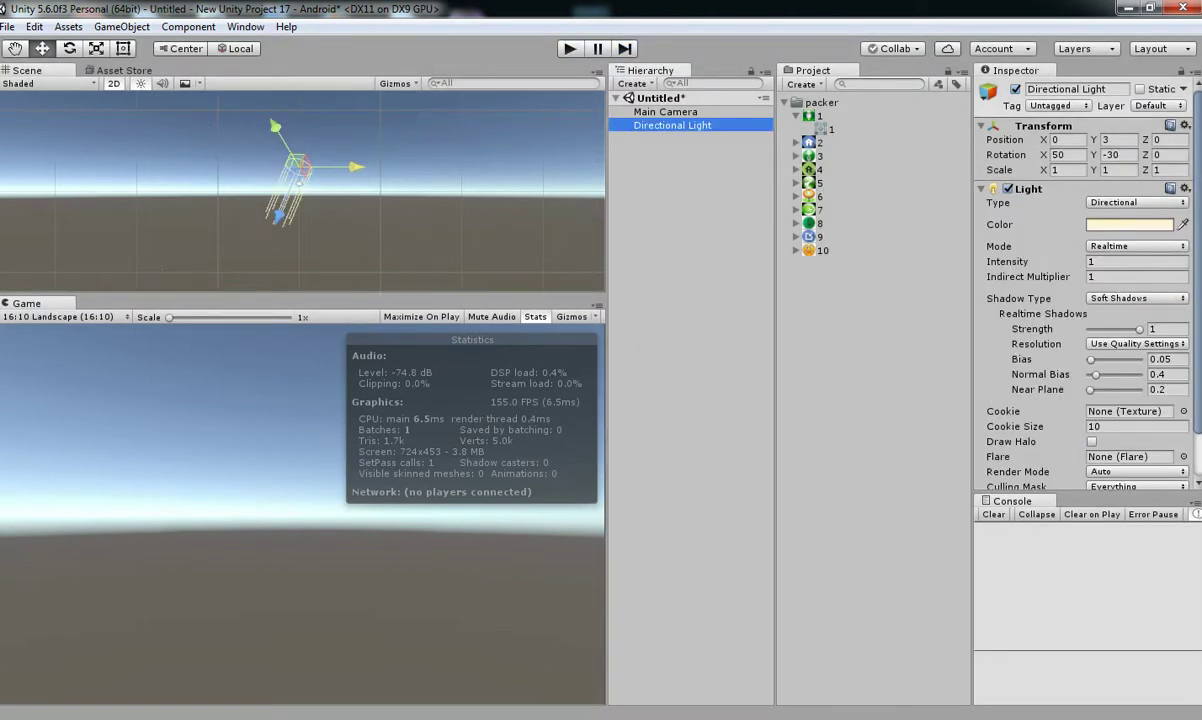
# - Add the microphone sprite at upper left and the blue home sprite raised to Y 3.7
pyautogui.moveTo(830, 129); pyautogui.dragTo(680, 145)
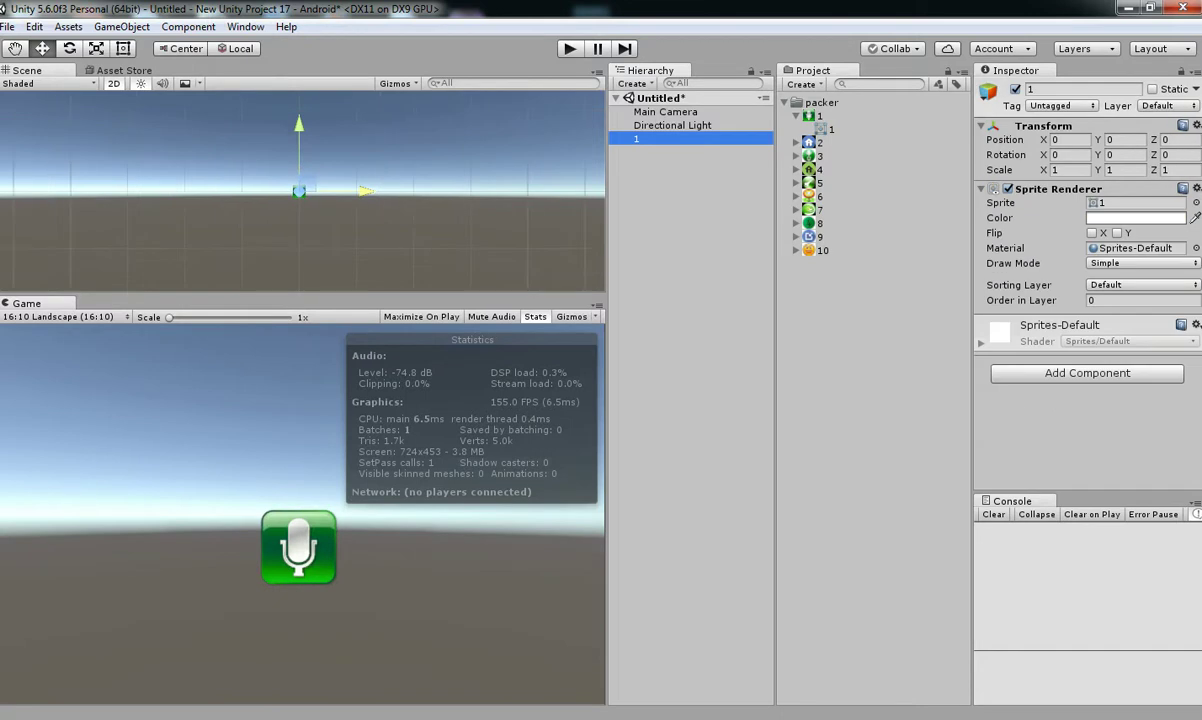
pyautogui.moveTo(298, 190); pyautogui.dragTo(255, 168)
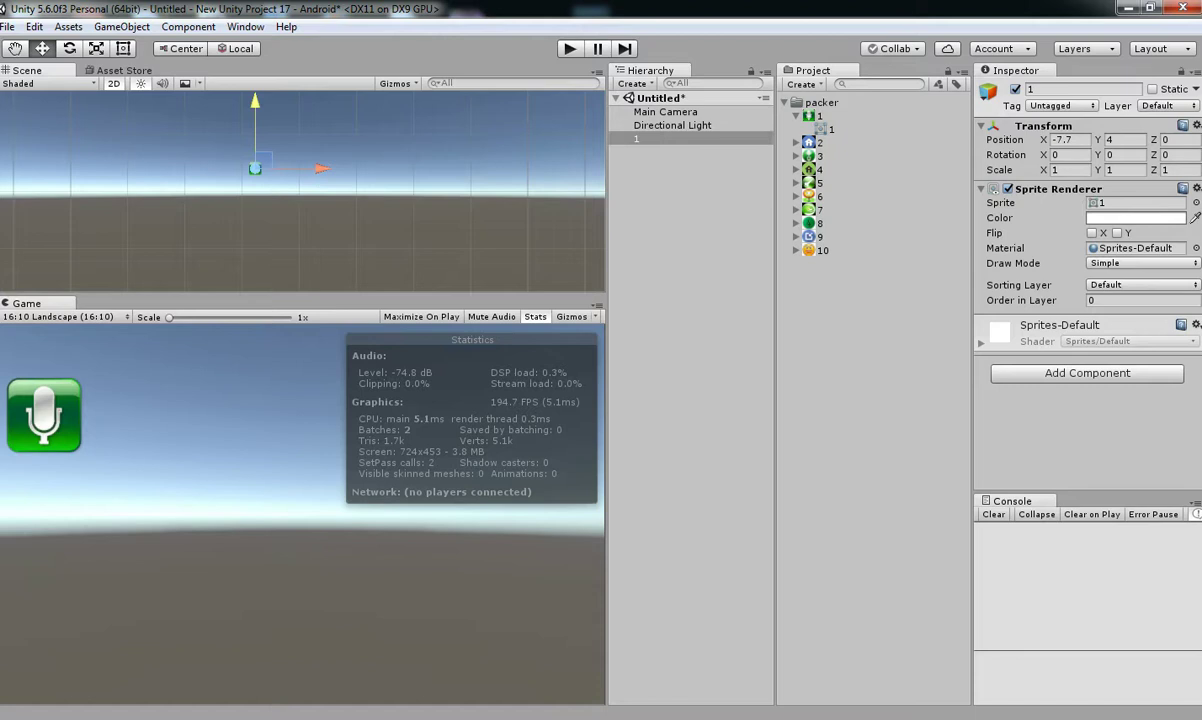
pyautogui.click(815, 142)
pyautogui.click(797, 142)
pyautogui.moveTo(831, 156); pyautogui.dragTo(660, 152)
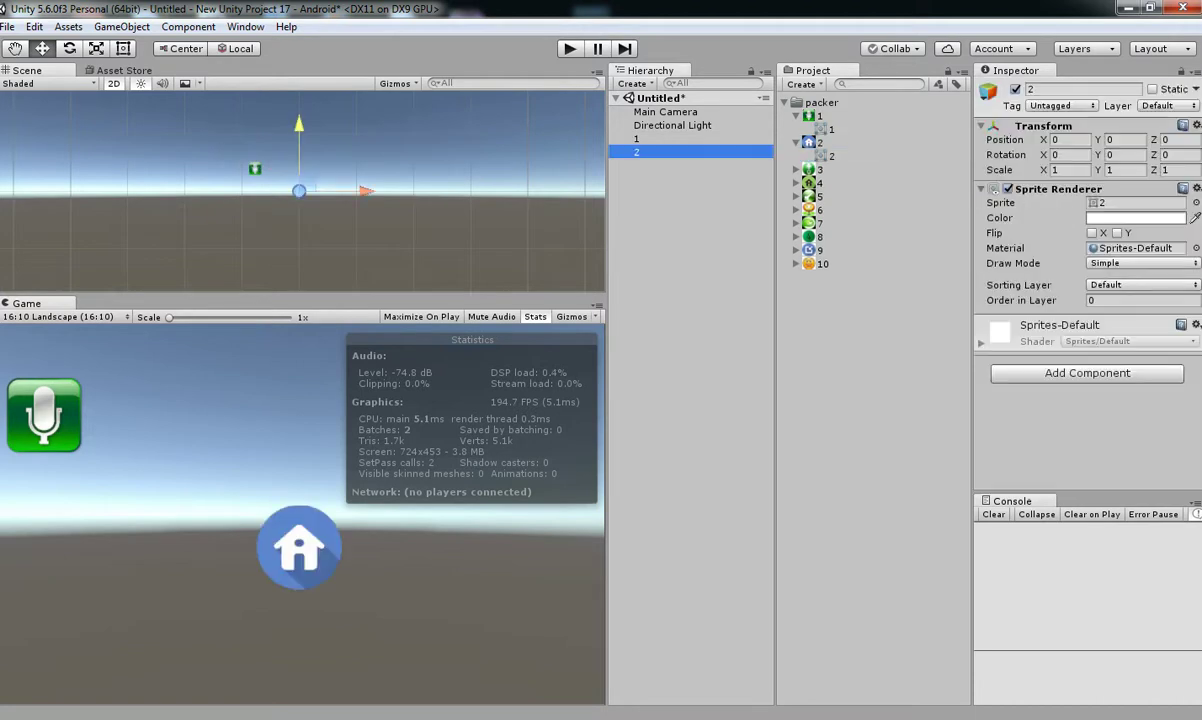
pyautogui.moveTo(299, 150); pyautogui.dragTo(299, 130)
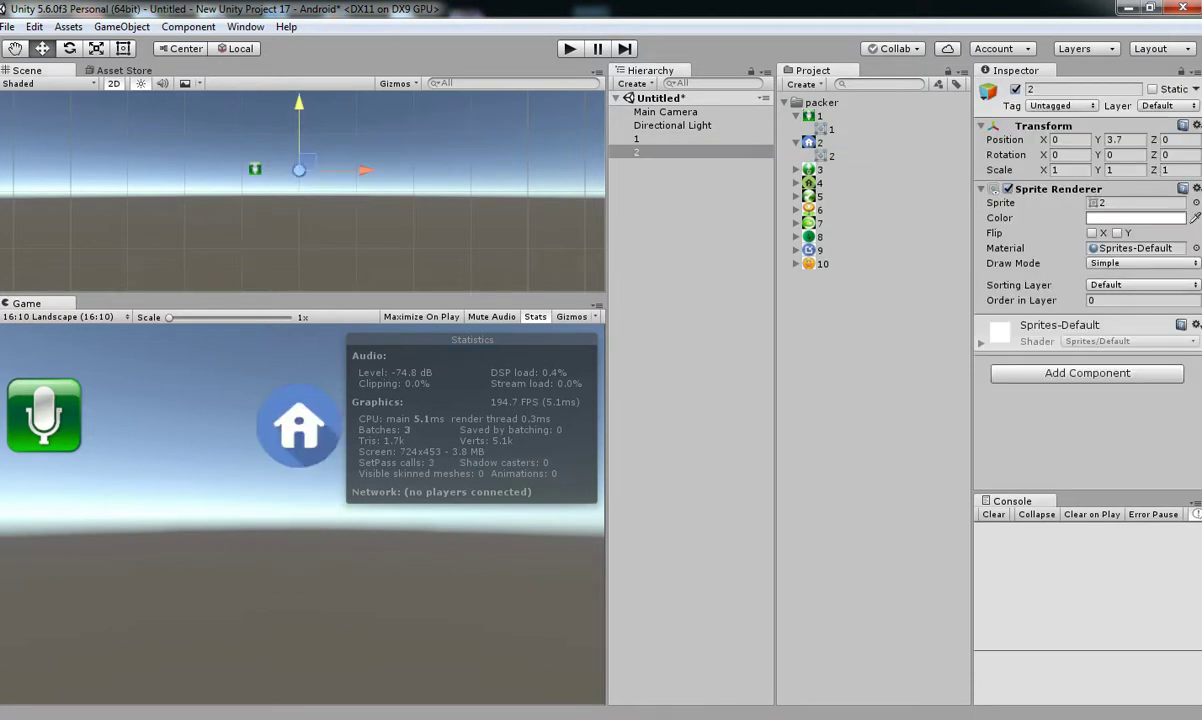
# - Add the download sprite at X 8, Y 3.9, the green home sprite left, and the key sprite
pyautogui.click(797, 169)
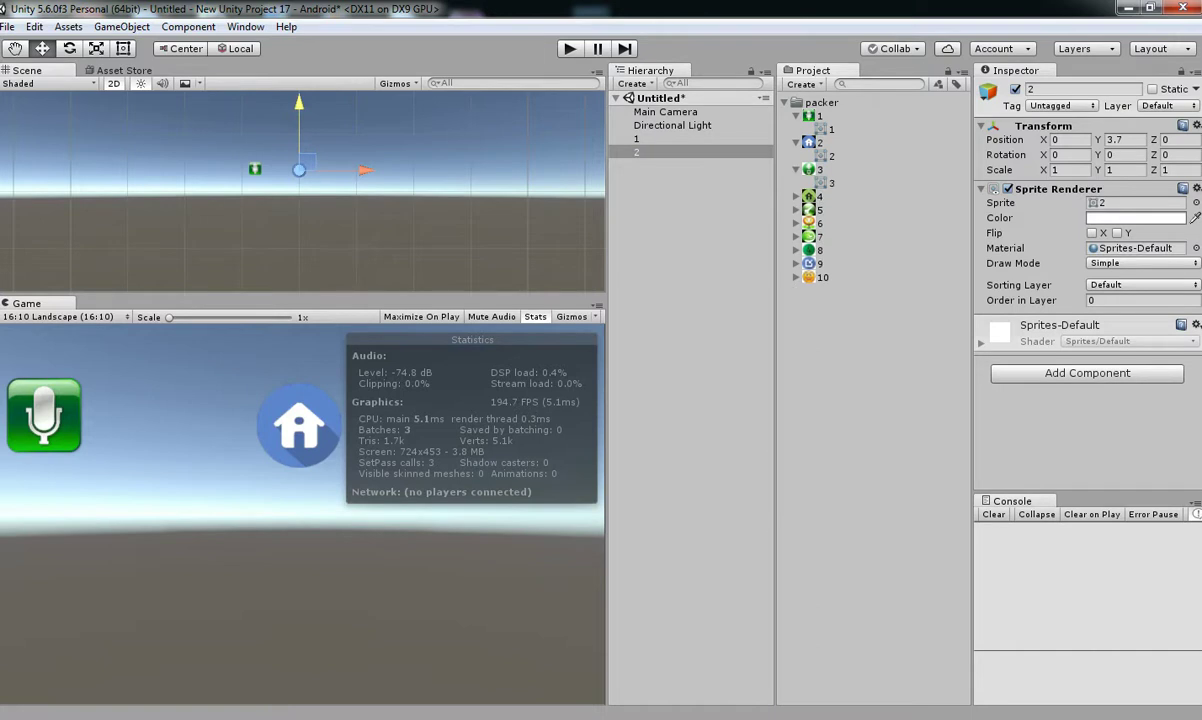
pyautogui.moveTo(831, 183); pyautogui.dragTo(660, 160)
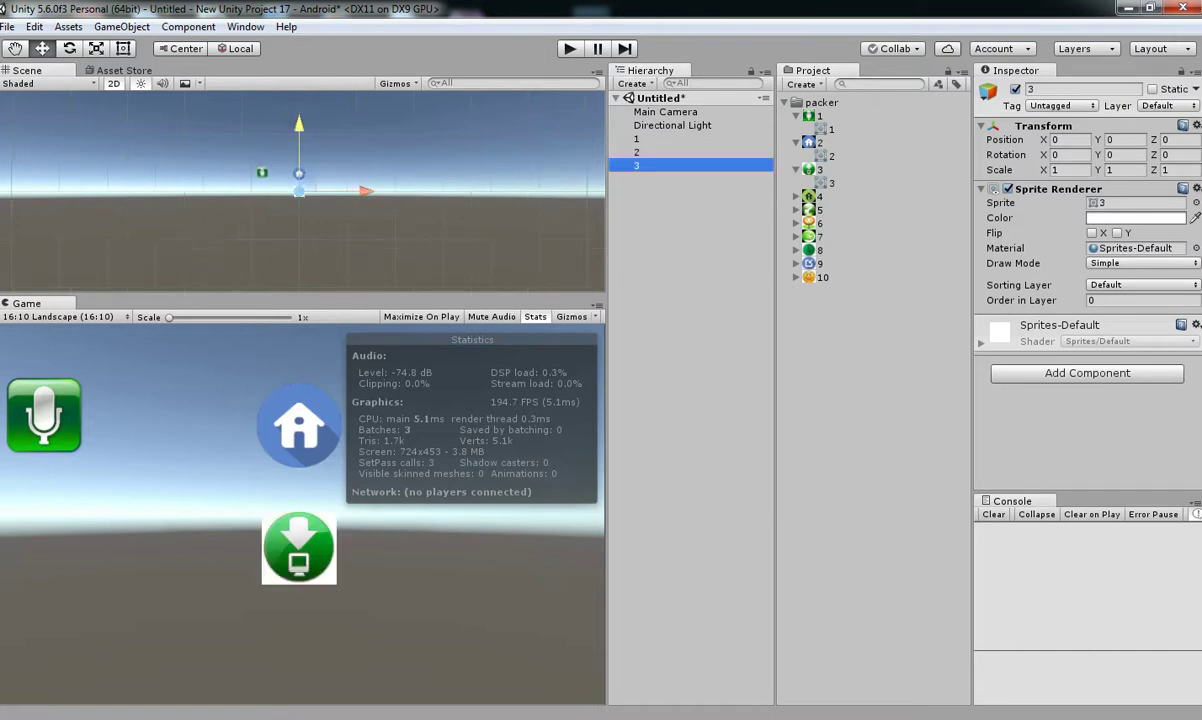
pyautogui.moveTo(299, 150); pyautogui.dragTo(299, 132)
pyautogui.moveTo(365, 173); pyautogui.dragTo(403, 173)
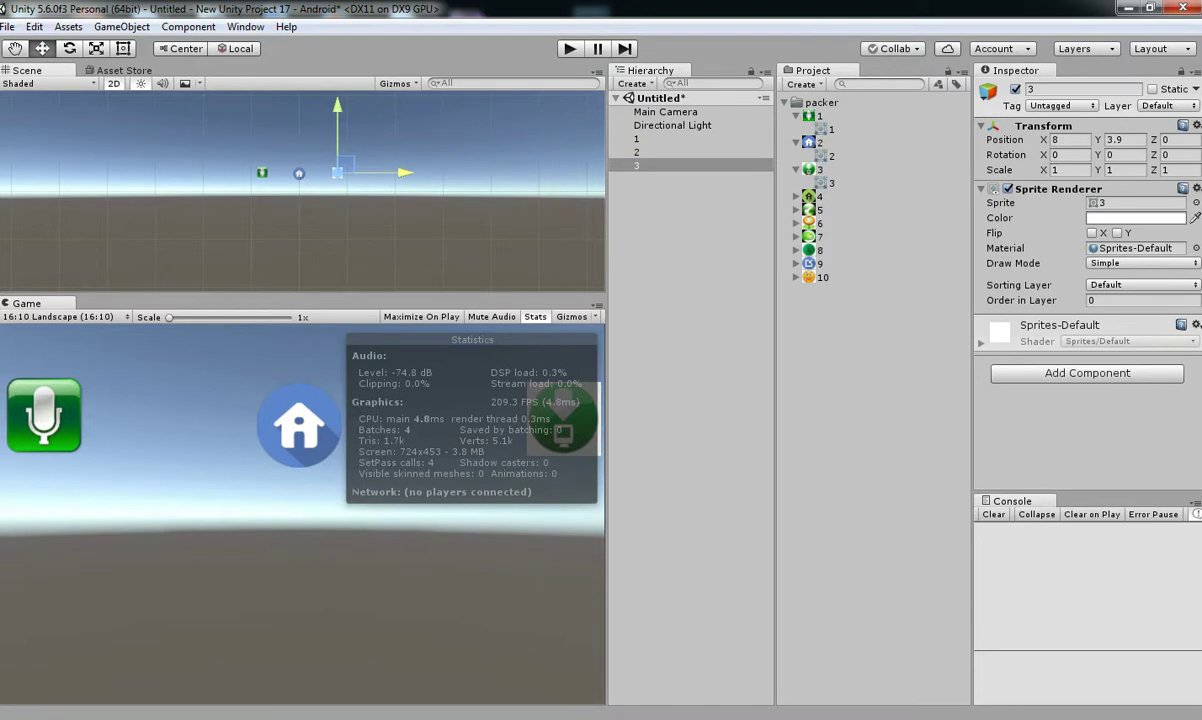
pyautogui.click(797, 196)
pyautogui.moveTo(831, 210); pyautogui.dragTo(660, 178)
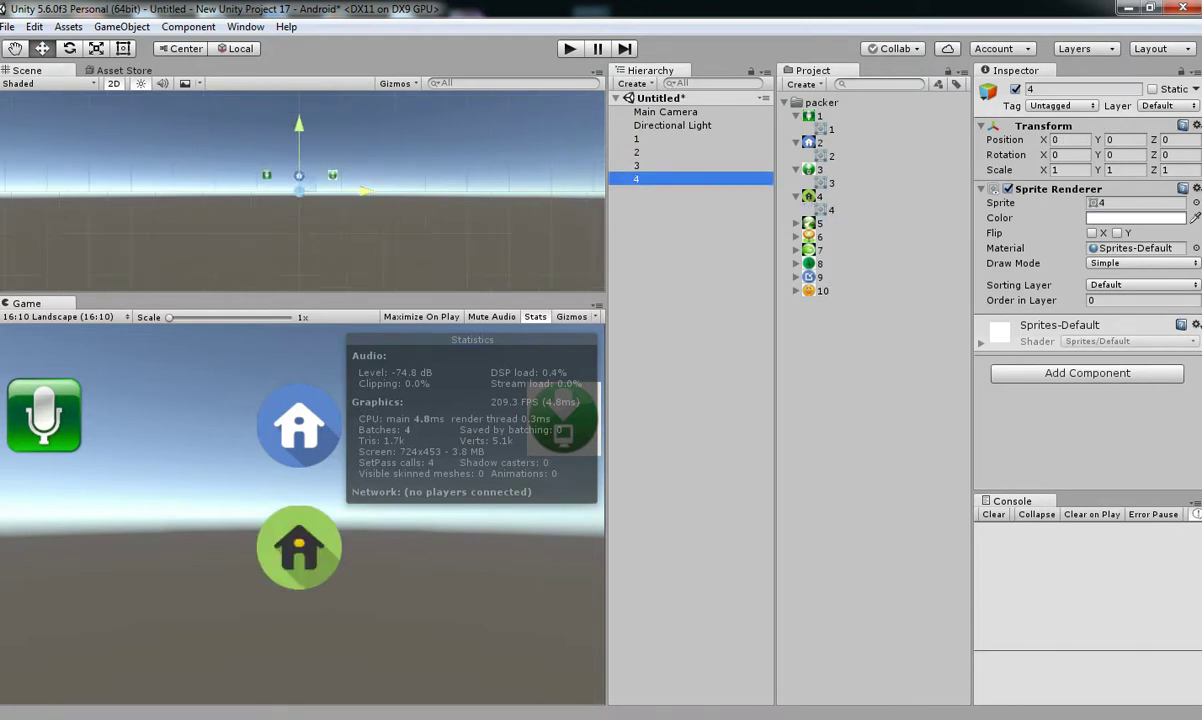
pyautogui.moveTo(364, 189); pyautogui.dragTo(331, 189)
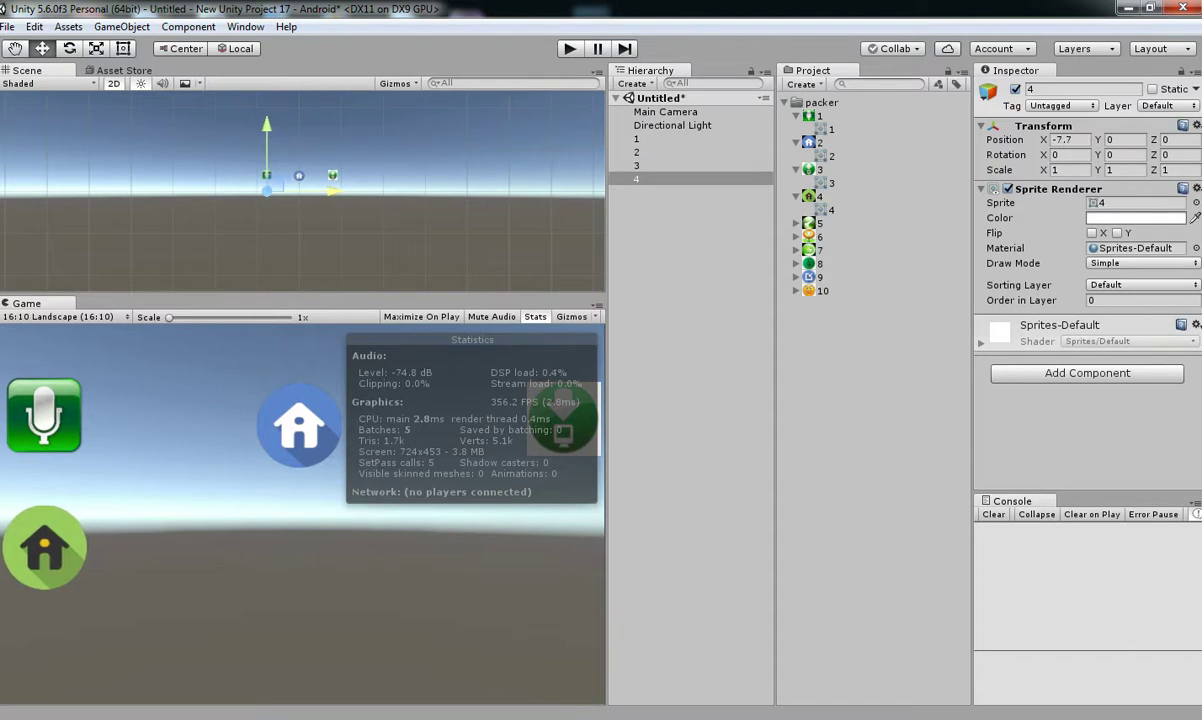
pyautogui.click(797, 223)
pyautogui.moveTo(831, 237); pyautogui.dragTo(660, 191)
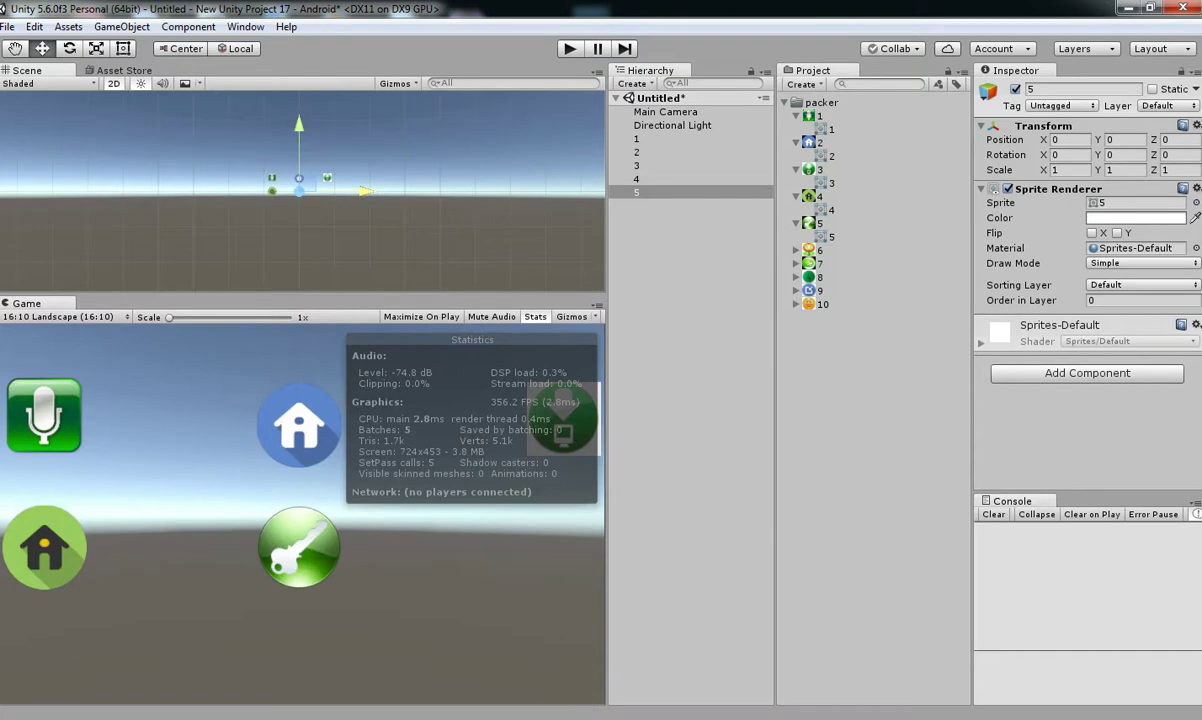
# - Add the flower sprite on the right and sprite 7 at X -6.9, Y -3.6
pyautogui.click(797, 250)
pyautogui.moveTo(831, 264); pyautogui.dragTo(660, 205)
pyautogui.moveTo(358, 191); pyautogui.dragTo(382, 191)
pyautogui.click(797, 277)
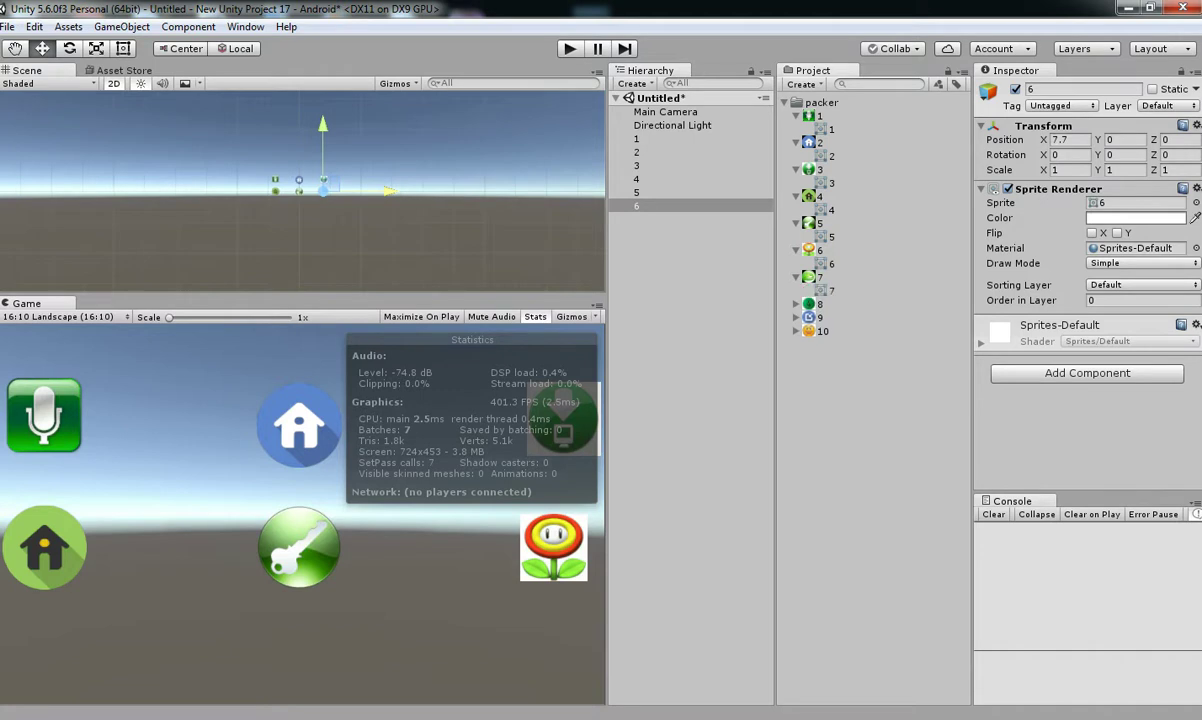
pyautogui.moveTo(831, 291); pyautogui.dragTo(660, 215)
pyautogui.moveTo(299, 130); pyautogui.dragTo(299, 151)
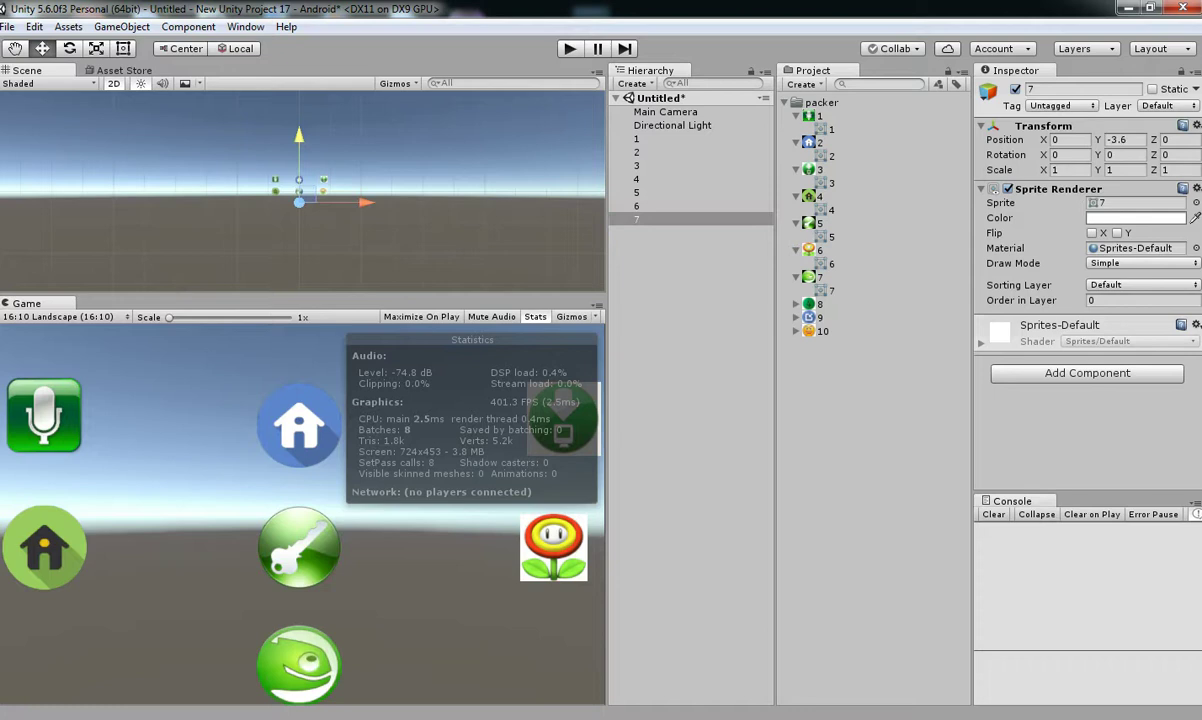
pyautogui.moveTo(360, 202); pyautogui.dragTo(338, 202)
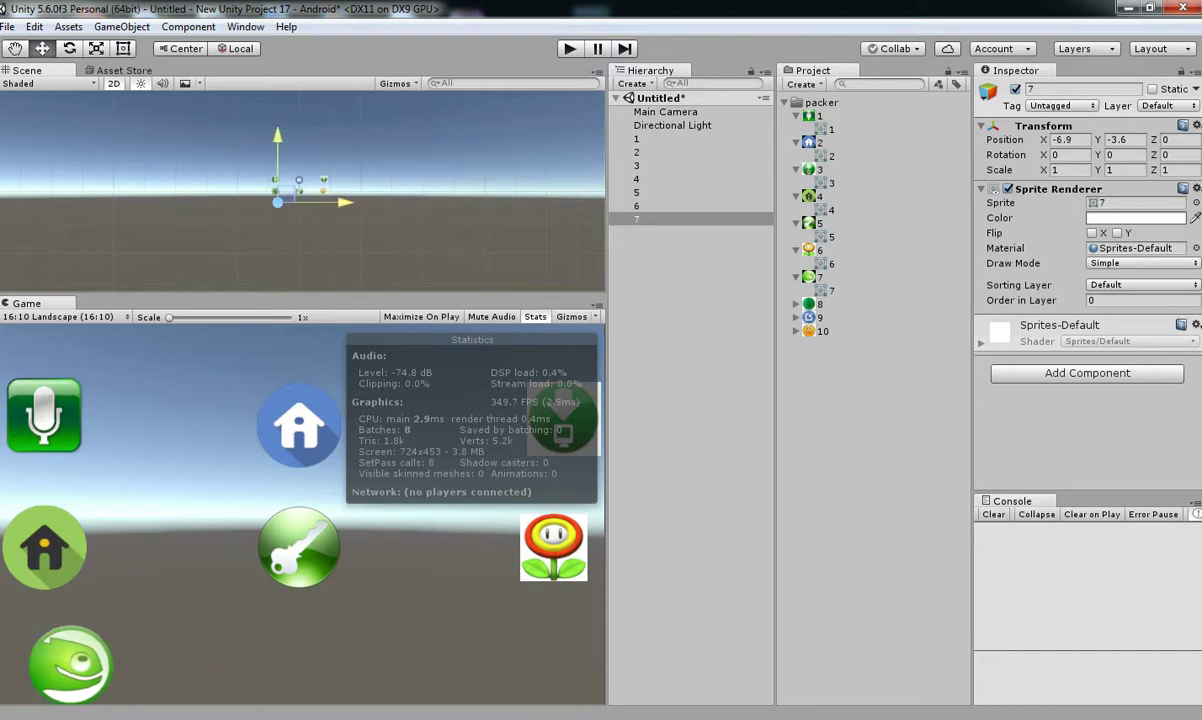
# - Add sprite 8 as the green 4 at bottom centre and shift the chameleon icon further left
pyautogui.click(796, 304)
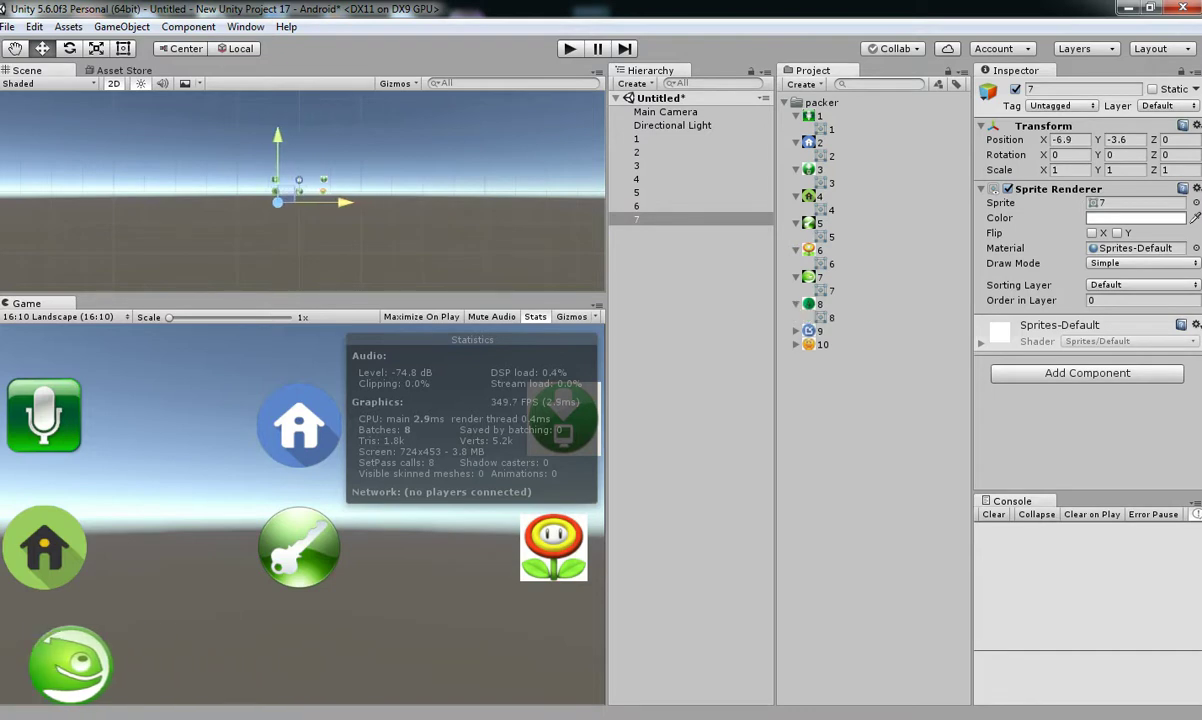
pyautogui.moveTo(822, 317); pyautogui.dragTo(660, 232)
pyautogui.moveTo(364, 190); pyautogui.dragTo(369, 190)
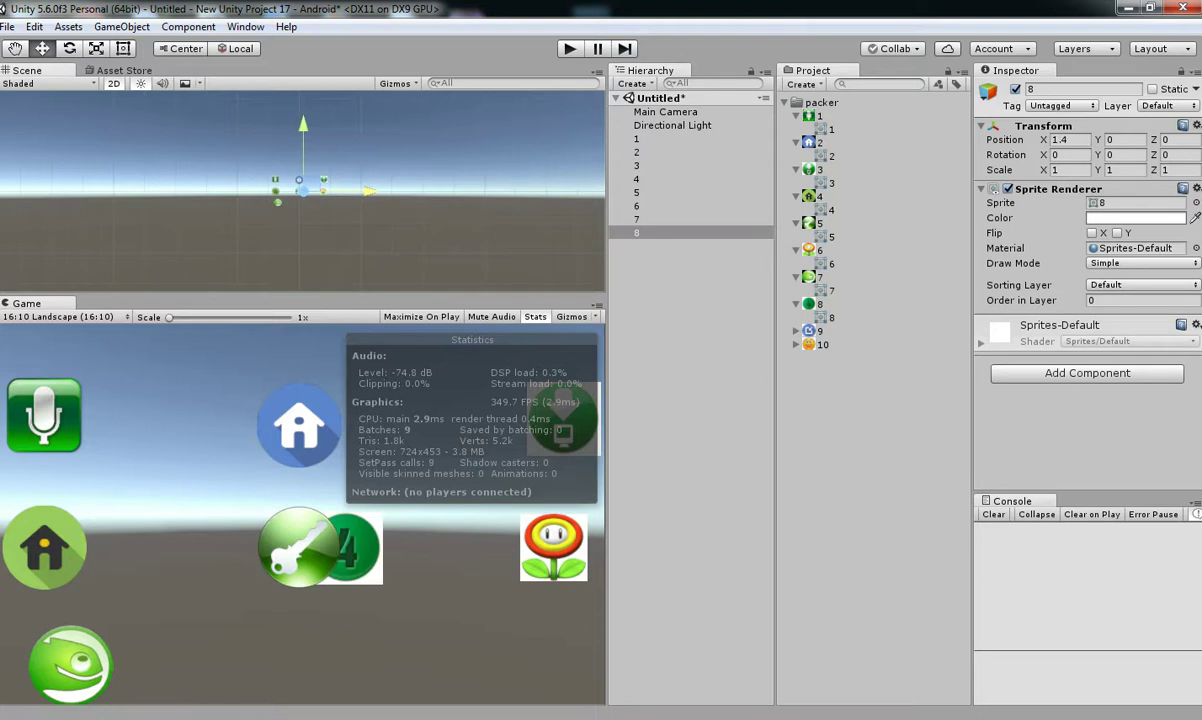
pyautogui.moveTo(303, 140); pyautogui.dragTo(303, 152)
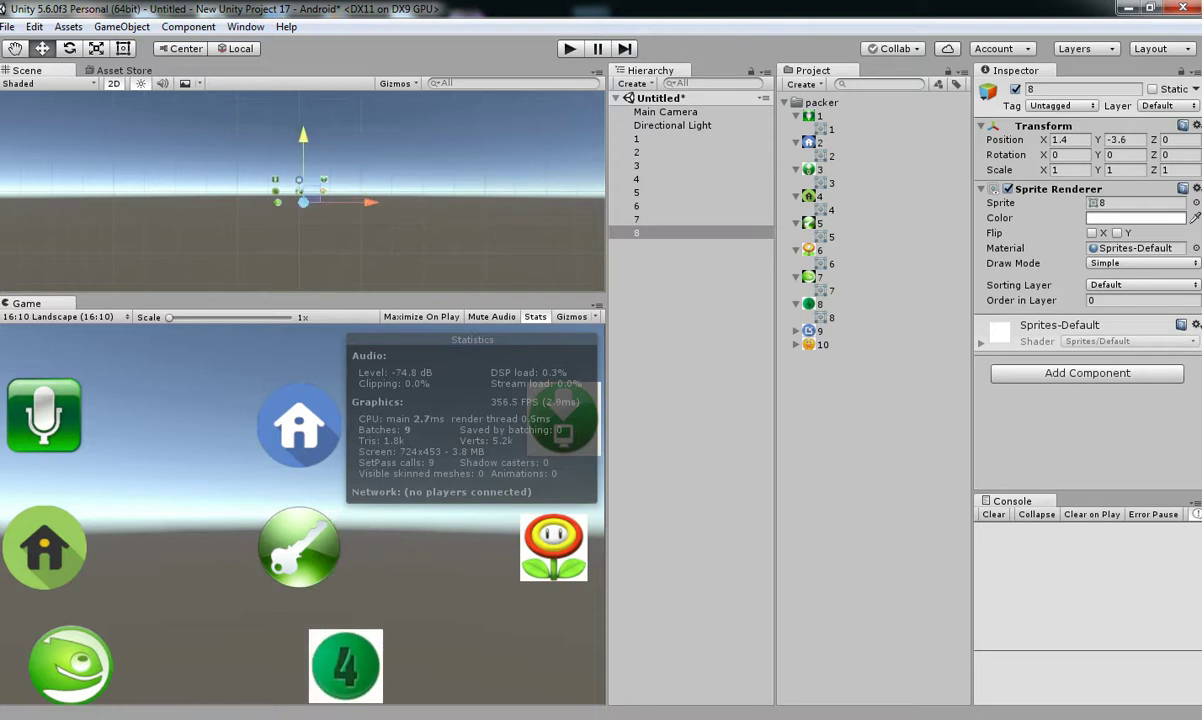
pyautogui.click(535, 316)
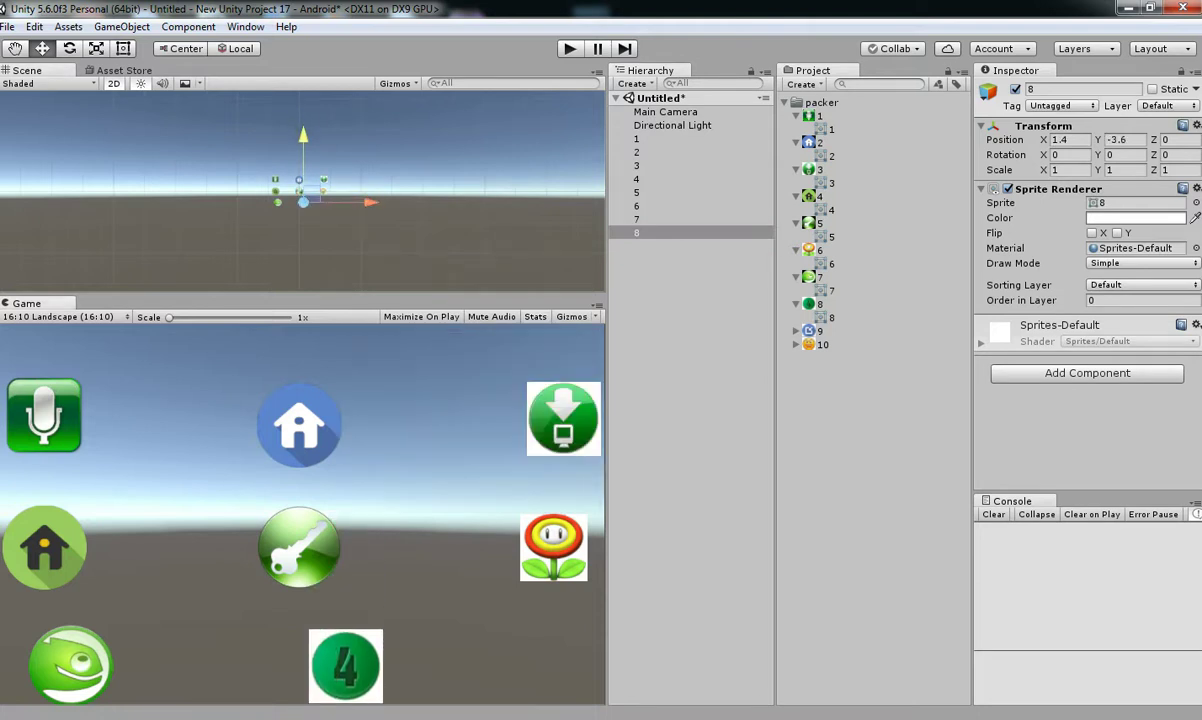
pyautogui.moveTo(362, 202); pyautogui.dragTo(358, 202)
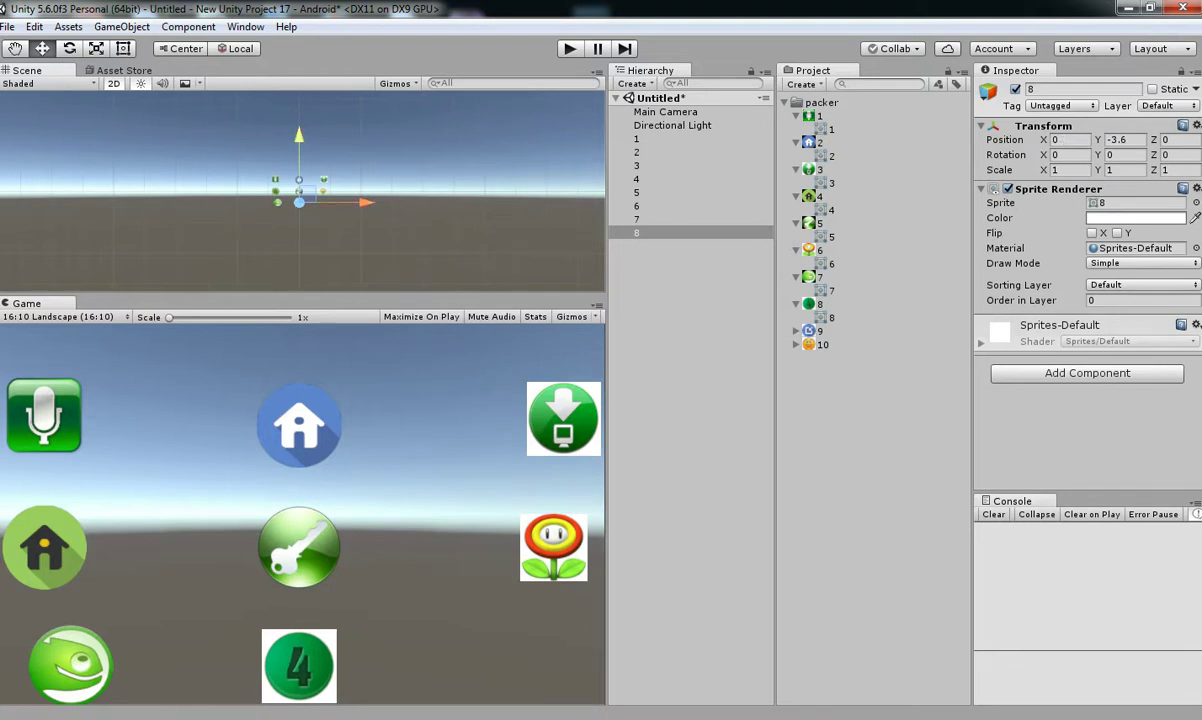
pyautogui.click(636, 219)
pyautogui.moveTo(338, 204); pyautogui.dragTo(335, 204)
# - Add sprite 9 at the bottom-right corner and show the rendering statistics
pyautogui.click(796, 330)
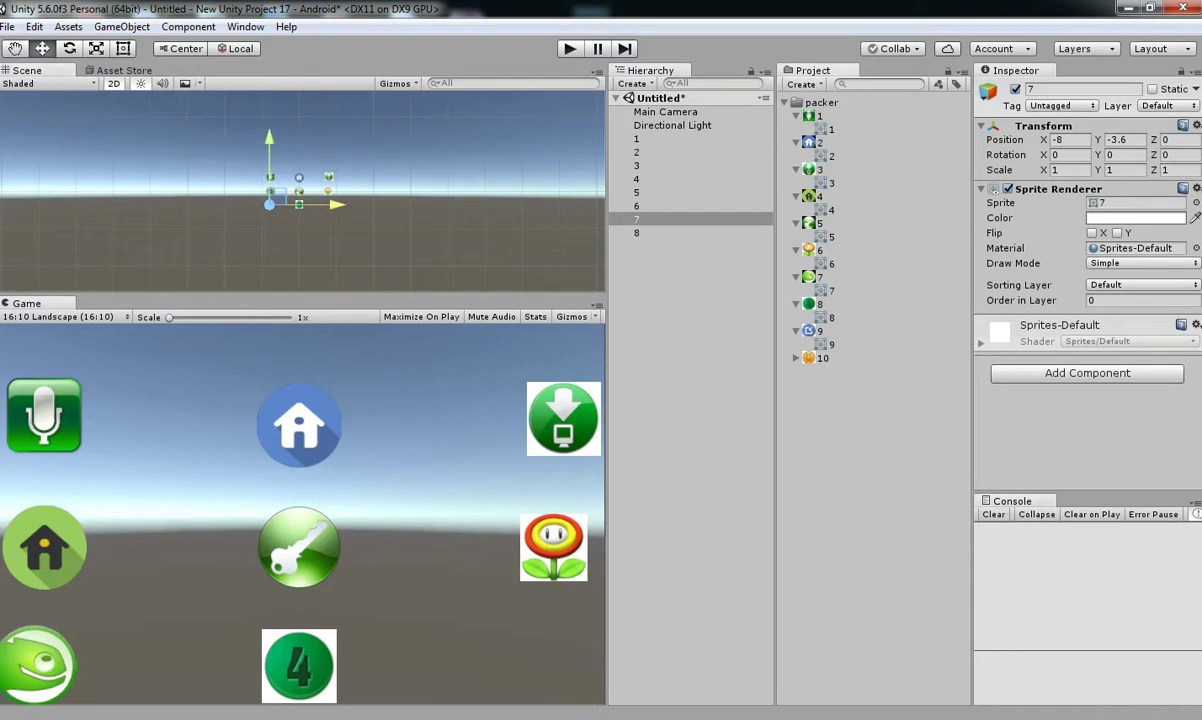
pyautogui.moveTo(822, 344); pyautogui.dragTo(650, 246)
pyautogui.moveTo(350, 190); pyautogui.dragTo(378, 190)
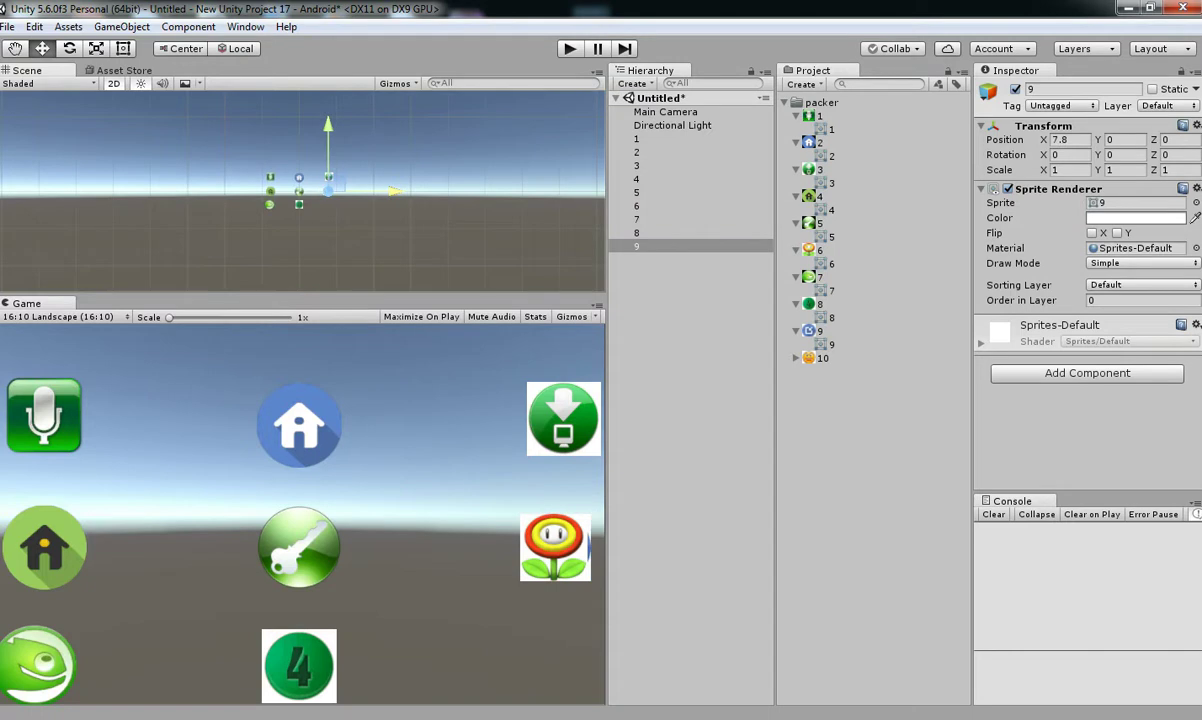
pyautogui.moveTo(328, 150); pyautogui.dragTo(328, 163)
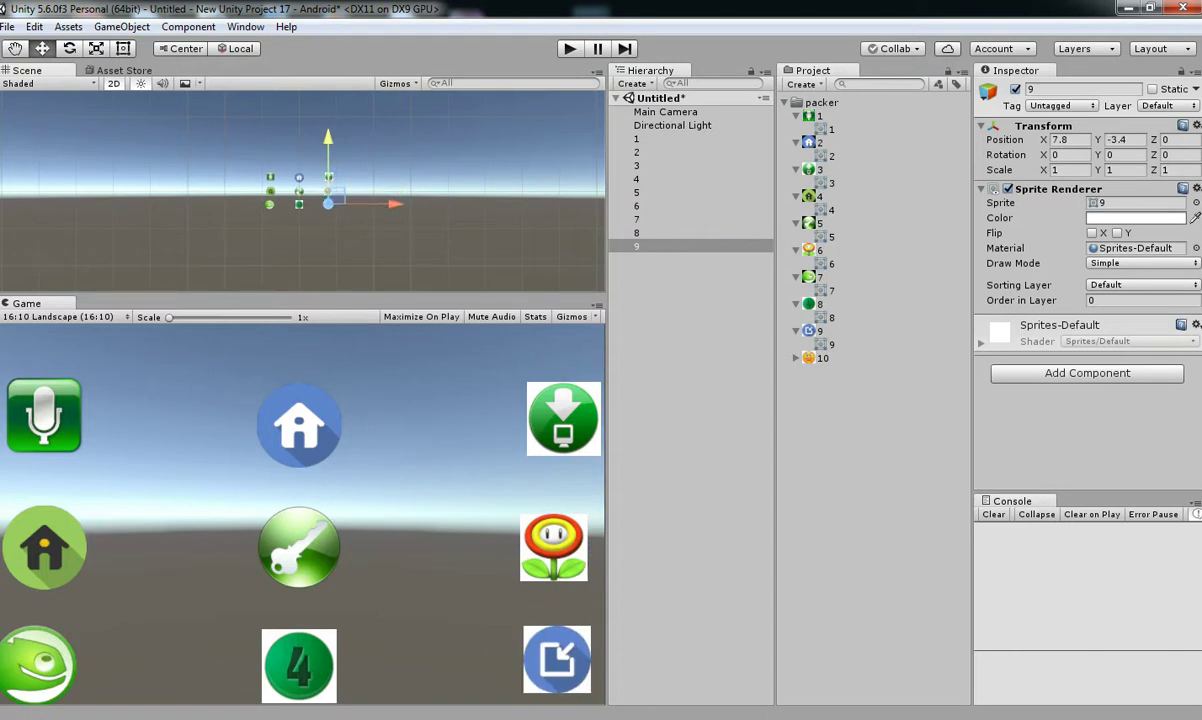
pyautogui.click(535, 316)
pyautogui.hotkey('ctrl', 'p')
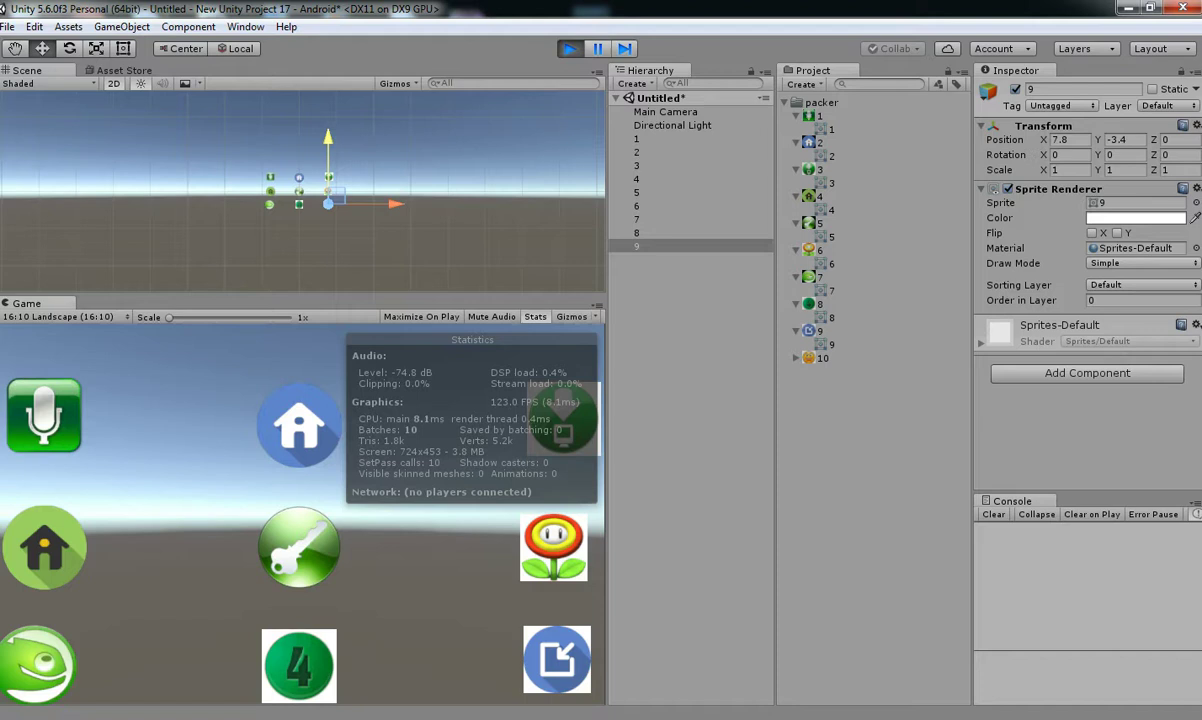
pyautogui.click(672, 125)
pyautogui.click(636, 179)
pyautogui.click(636, 233)
pyautogui.click(636, 246)
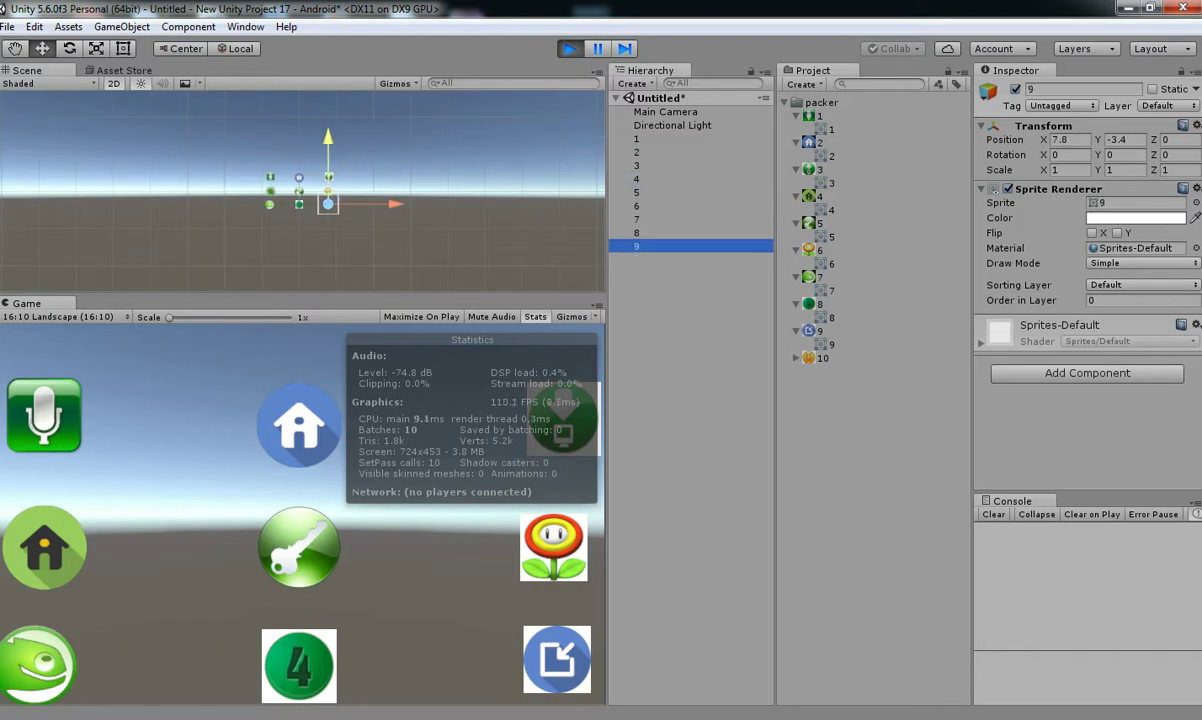
pyautogui.keyDown('shift'); pyautogui.click(636, 233); pyautogui.keyUp('shift')
pyautogui.click(636, 246)
pyautogui.click(1015, 89)
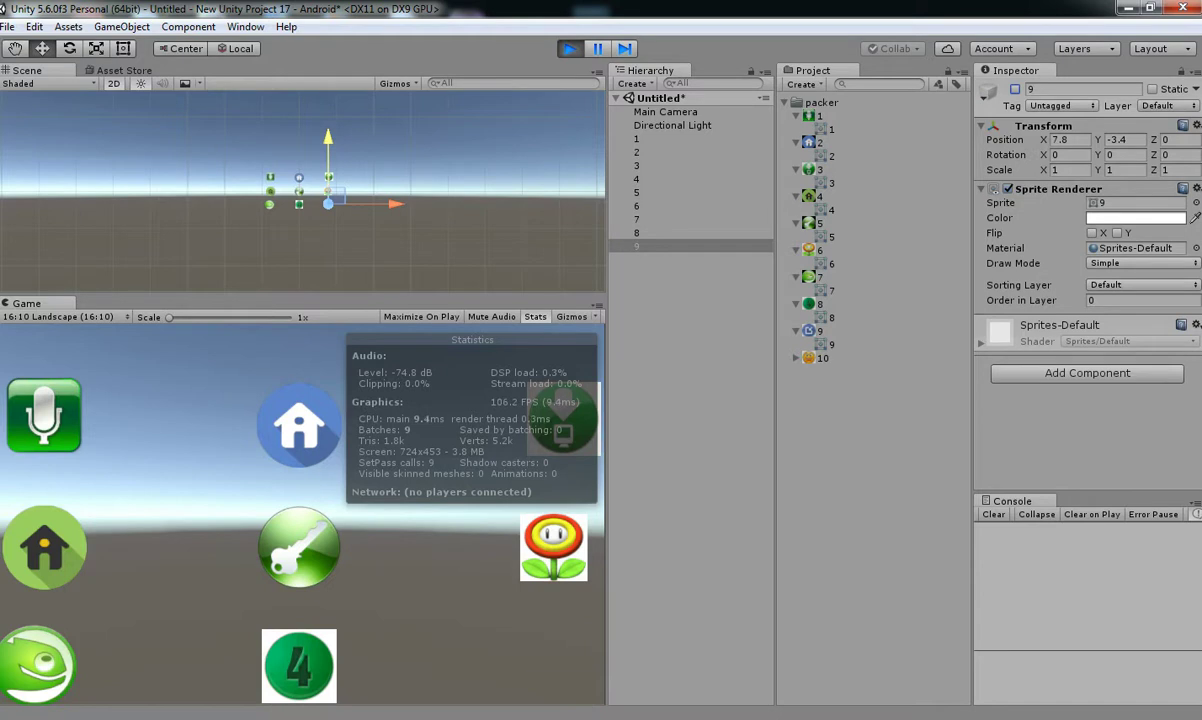
pyautogui.click(636, 233)
pyautogui.click(1015, 89)
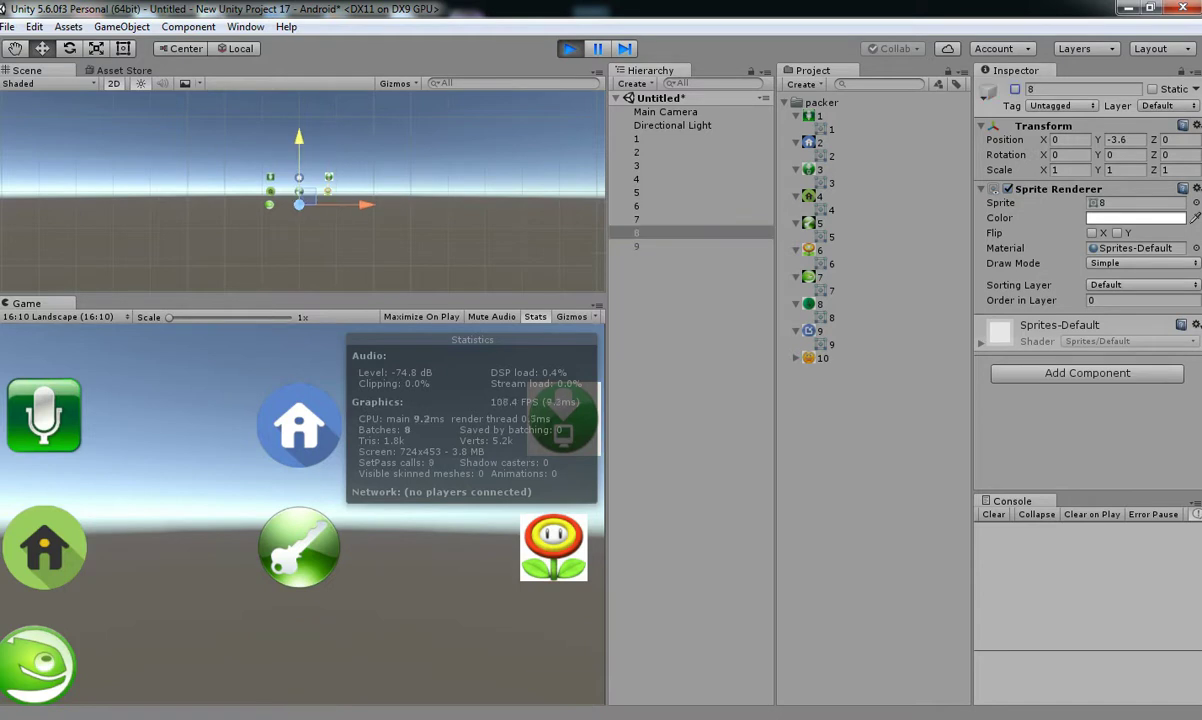
pyautogui.keyDown('shift'); pyautogui.click(636, 206); pyautogui.keyUp('shift')
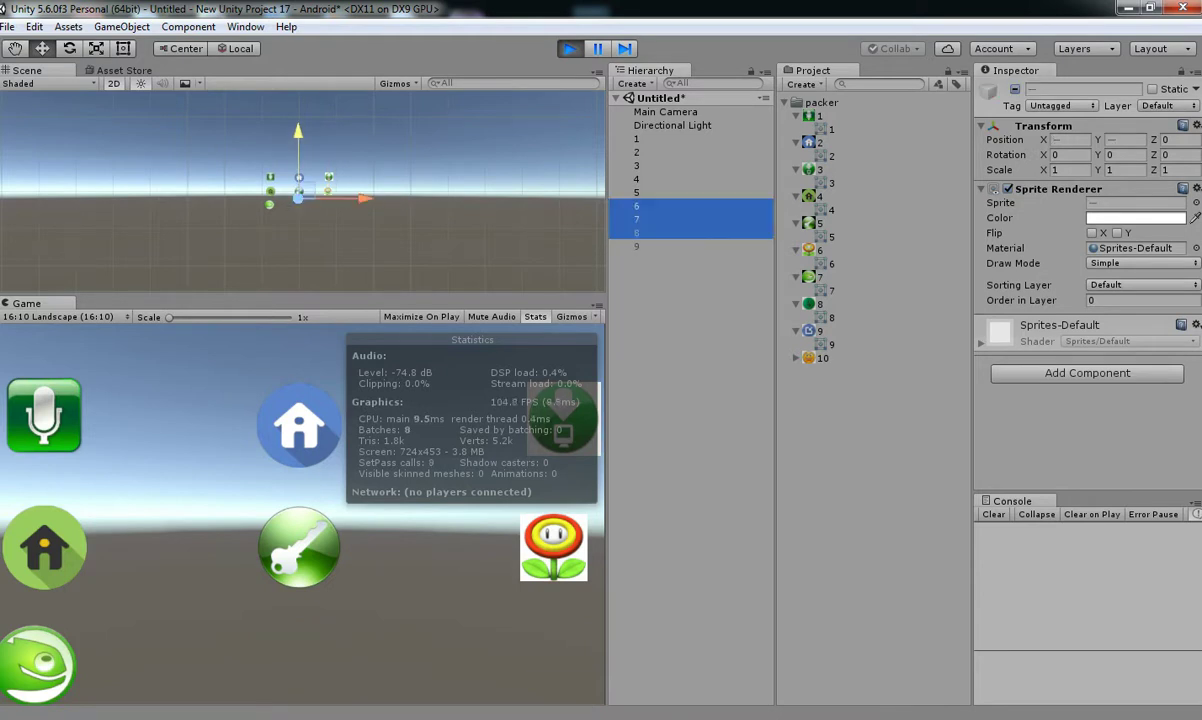
pyautogui.keyDown('shift'); pyautogui.click(636, 152); pyautogui.keyUp('shift')
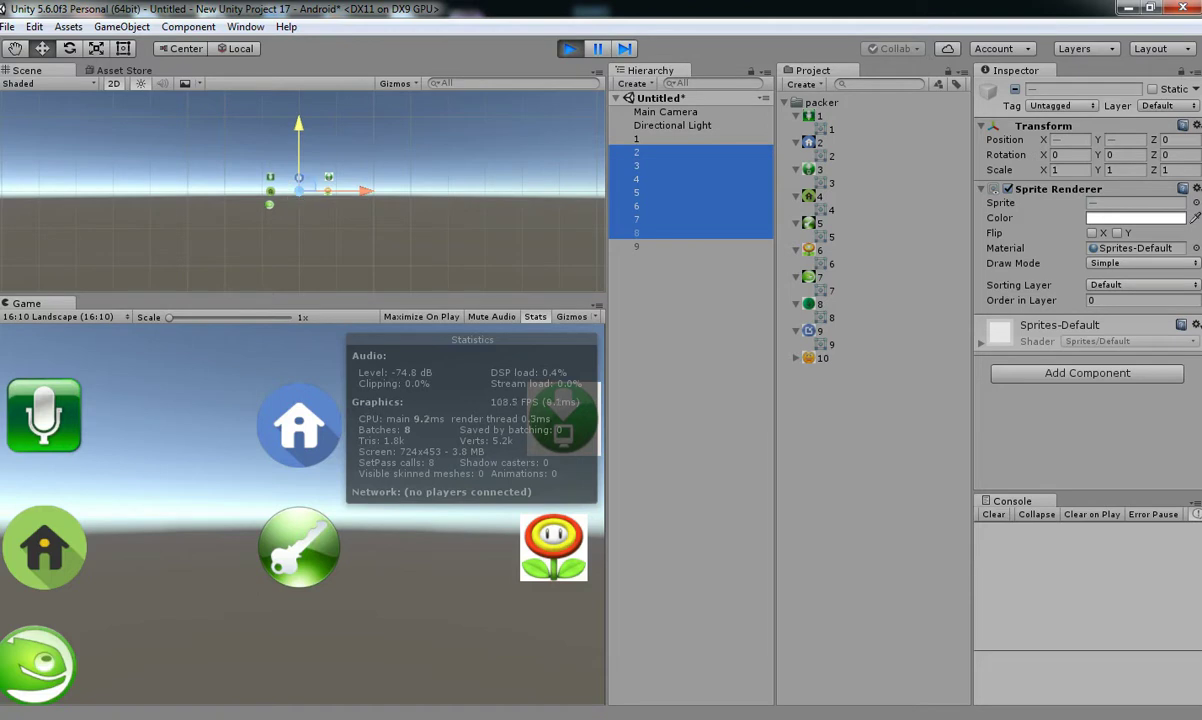
pyautogui.click(1015, 89)
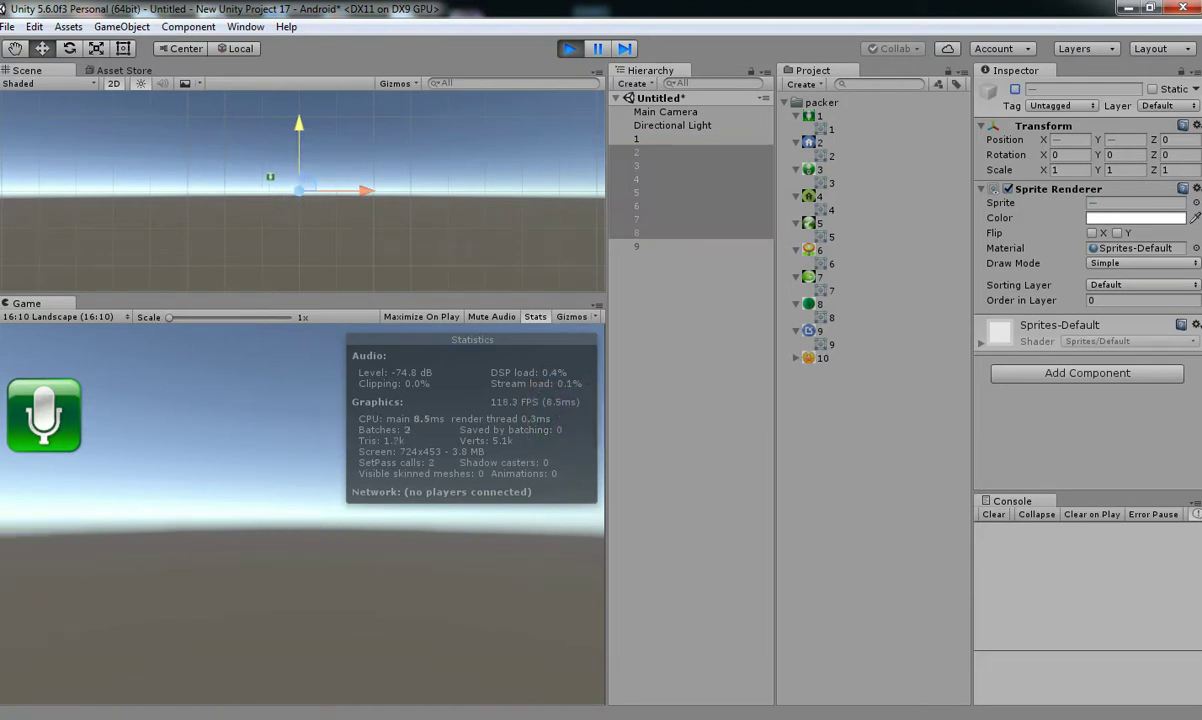
pyautogui.click(1015, 89)
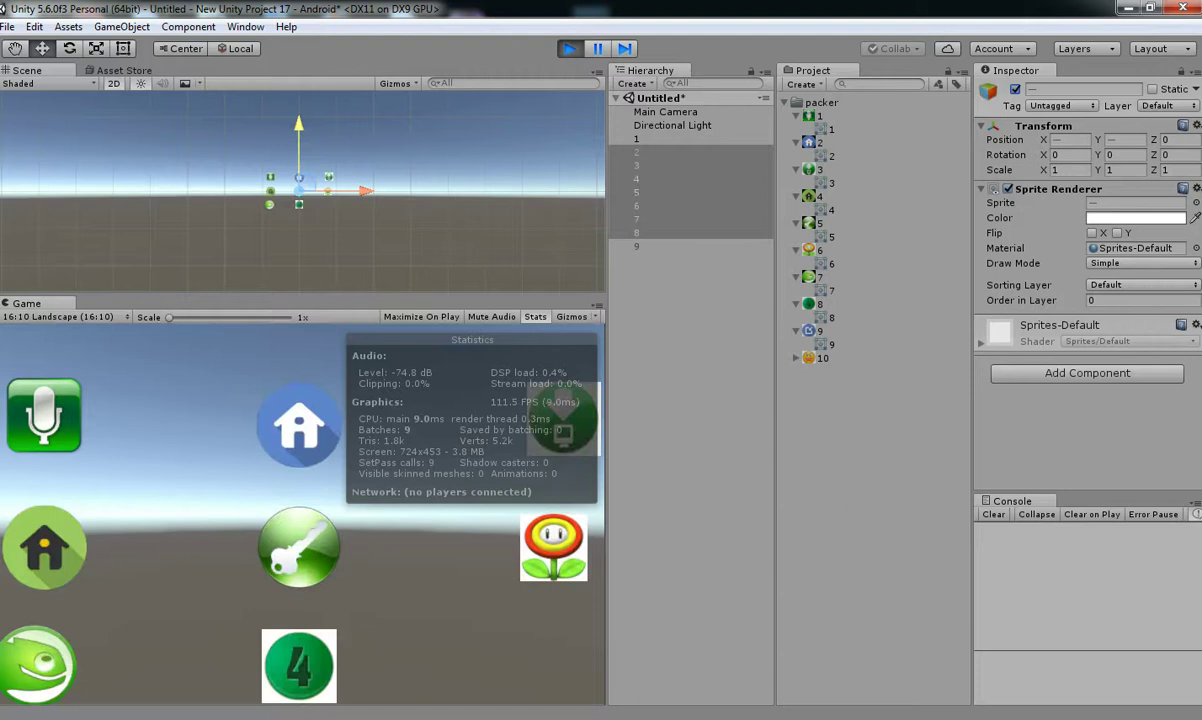
pyautogui.hotkey('ctrl', 'p')
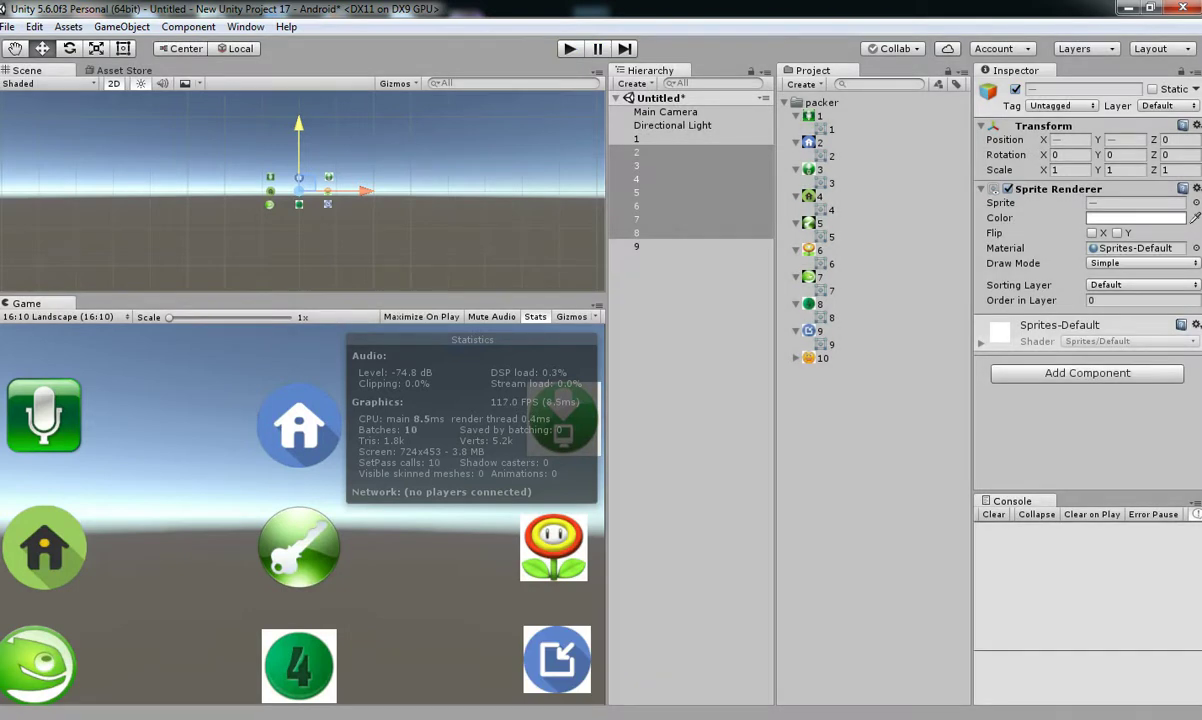
# - Save the scene as 'scene'
pyautogui.hotkey('ctrl', 's')
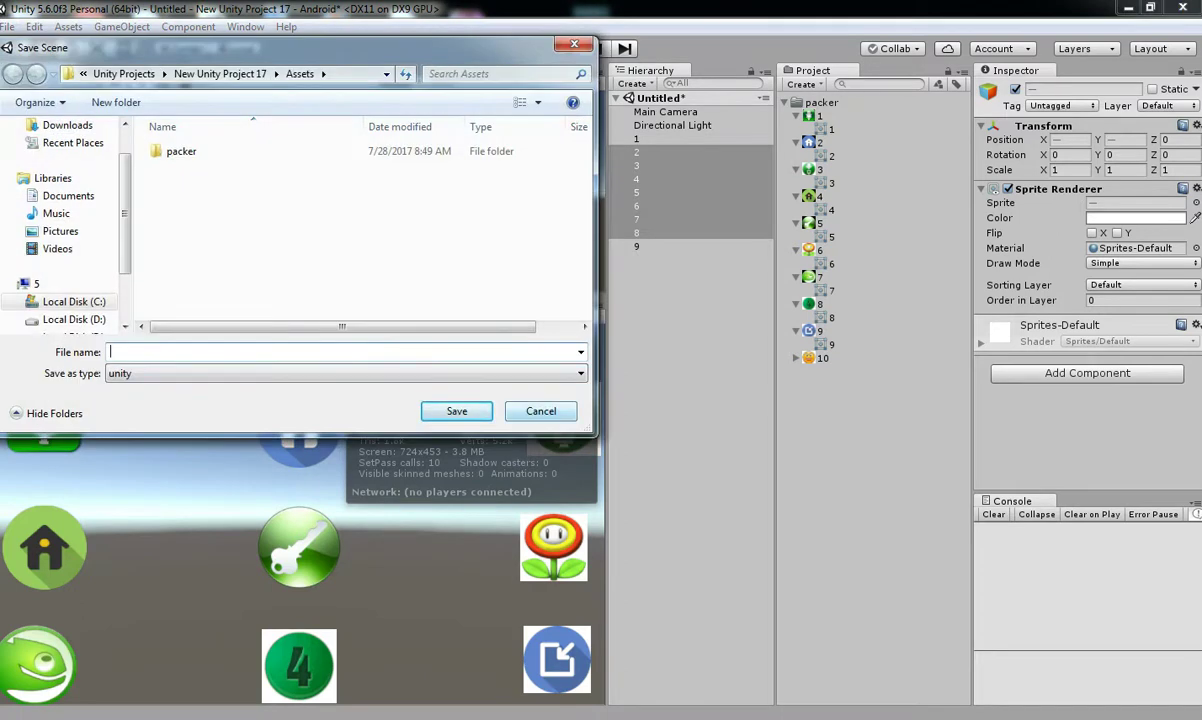
pyautogui.write('scene')
pyautogui.press('Return')
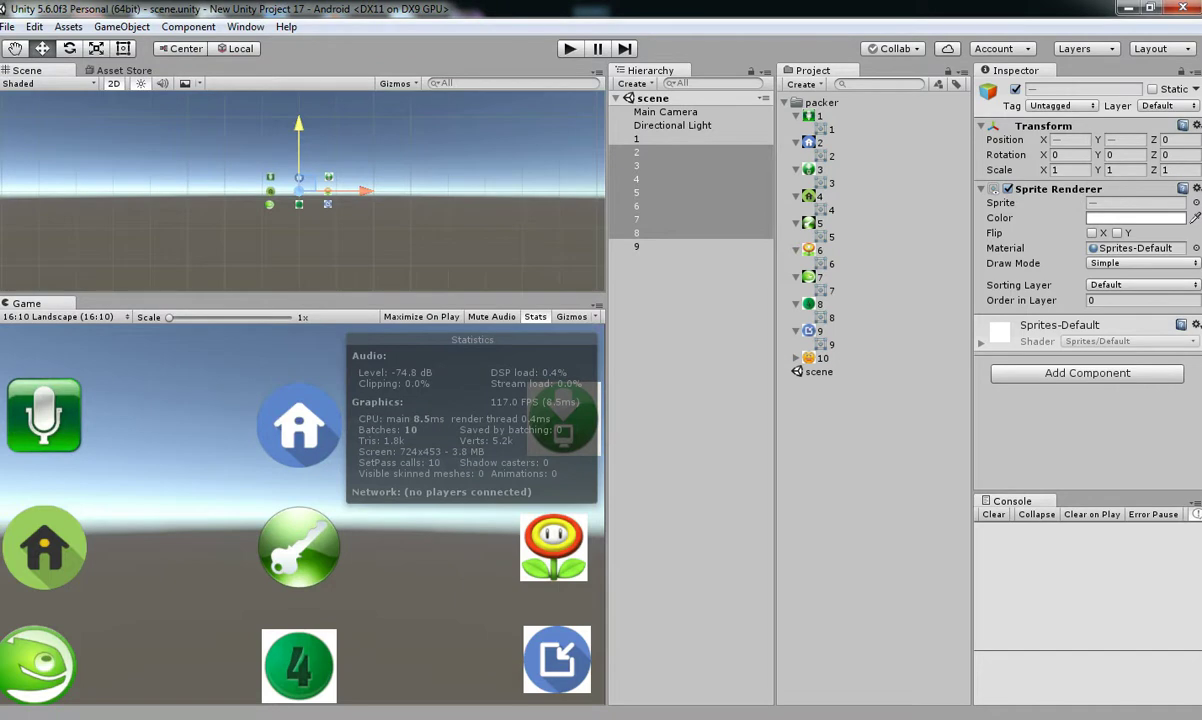
# - Collapse icon assets 1 through 9 in the Project panel
pyautogui.click(796, 116)
pyautogui.click(796, 129)
pyautogui.click(796, 142)
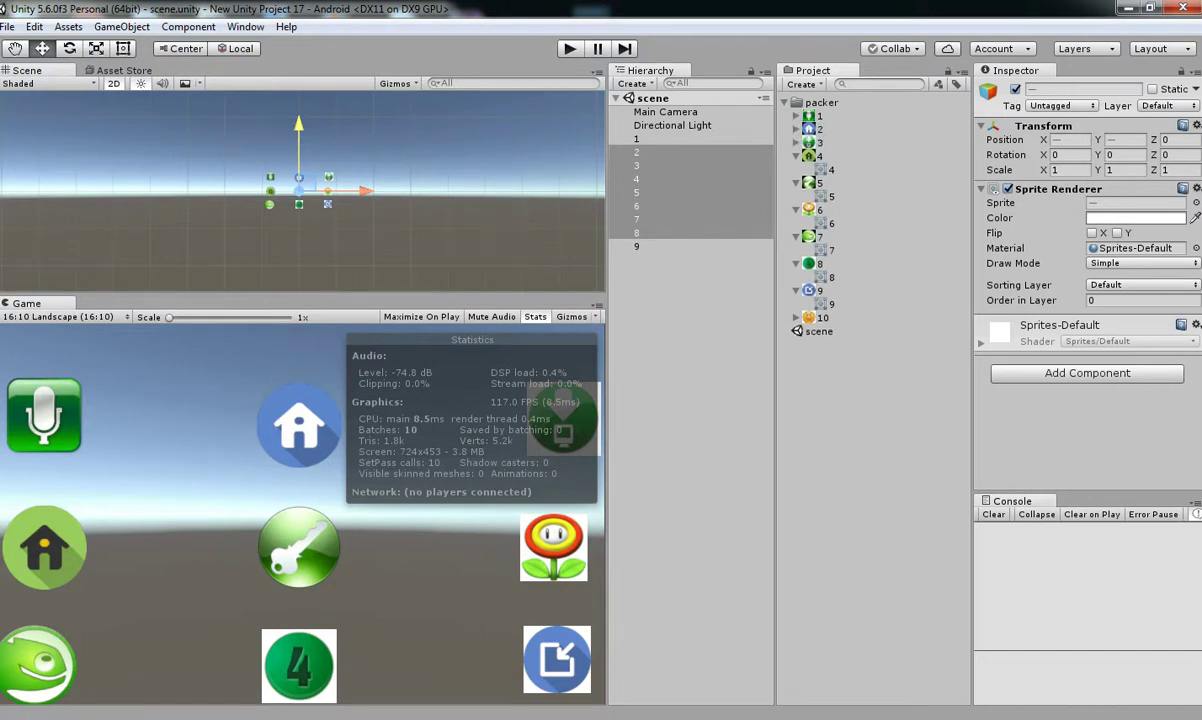
pyautogui.click(796, 156)
pyautogui.click(818, 170)
pyautogui.click(796, 170)
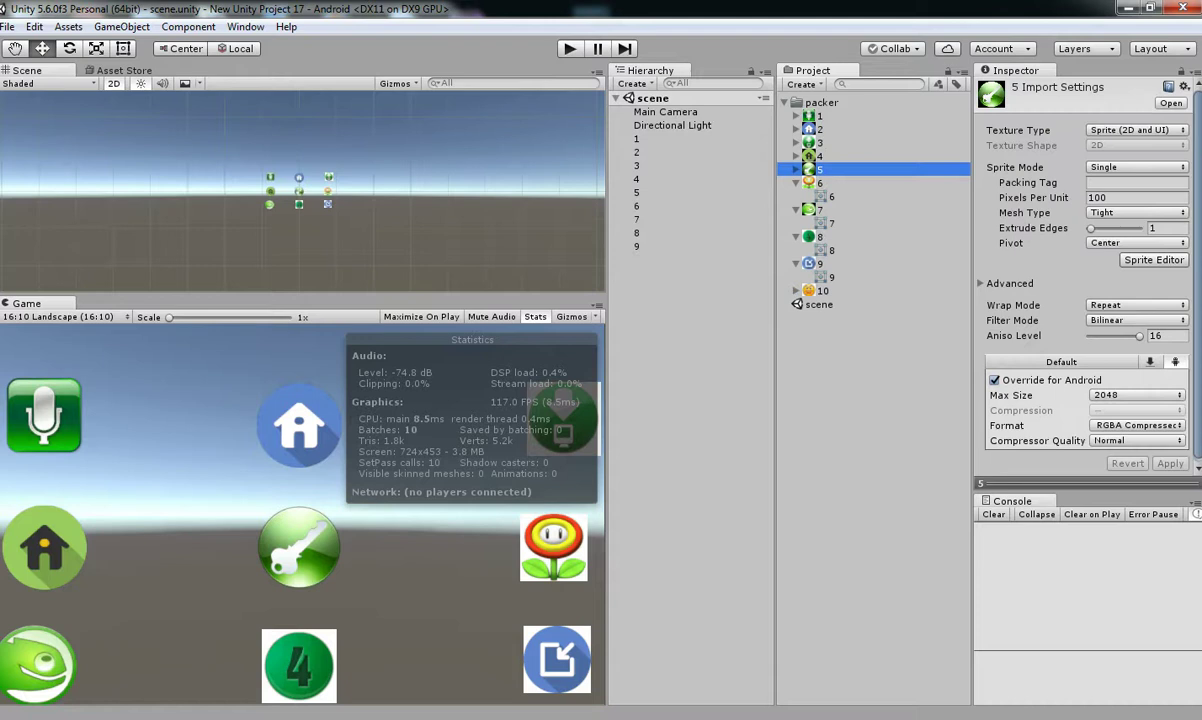
pyautogui.click(796, 183)
pyautogui.click(796, 197)
pyautogui.click(796, 210)
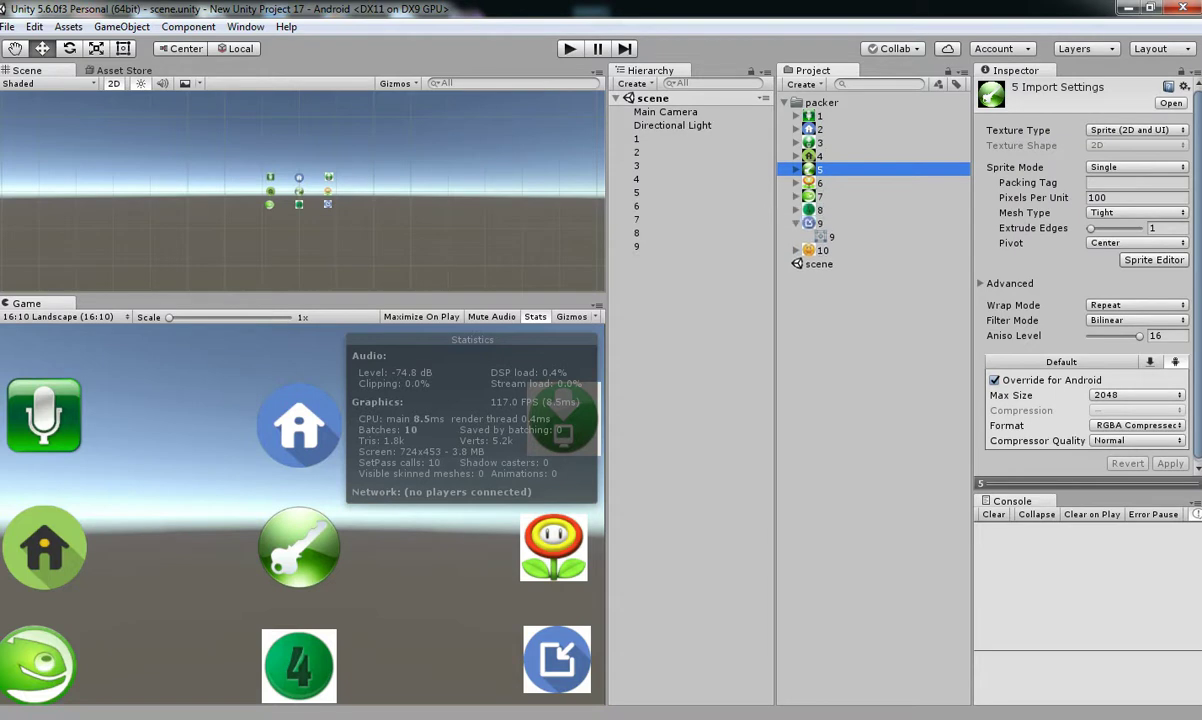
pyautogui.click(796, 223)
# - Give textures 1–9 the packing tag 'sprite tag' and apply it
pyautogui.click(820, 116)
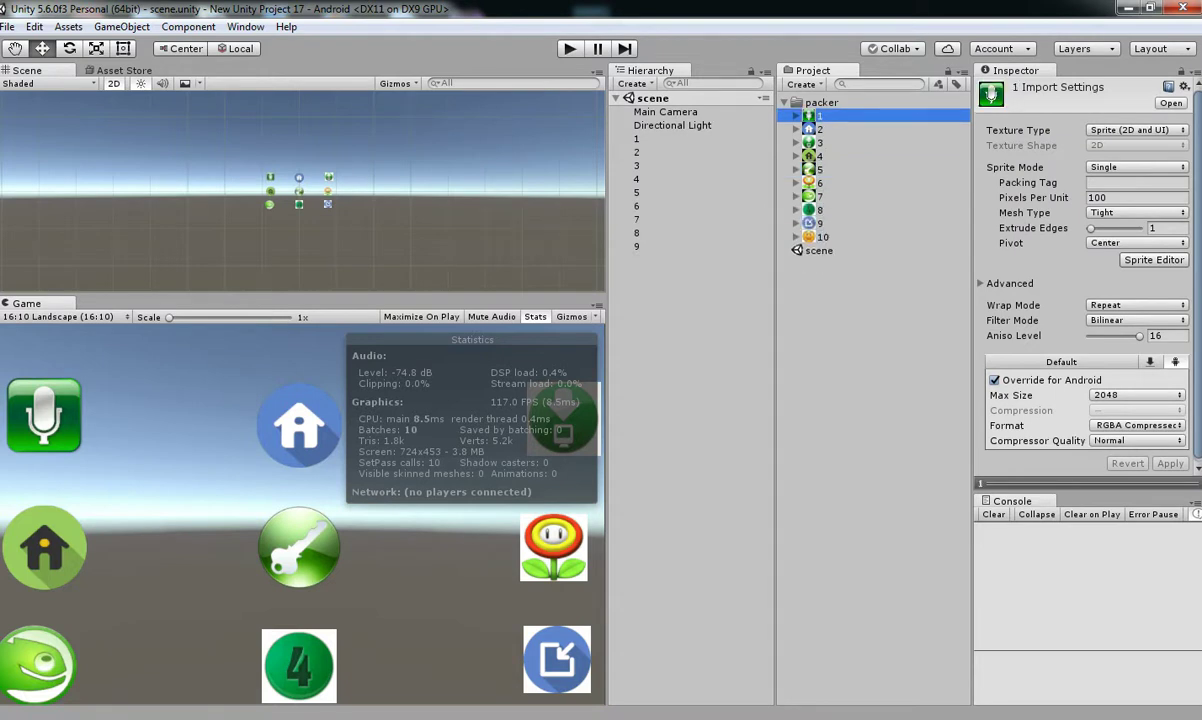
pyautogui.keyDown('shift'); pyautogui.click(820, 223); pyautogui.keyUp('shift')
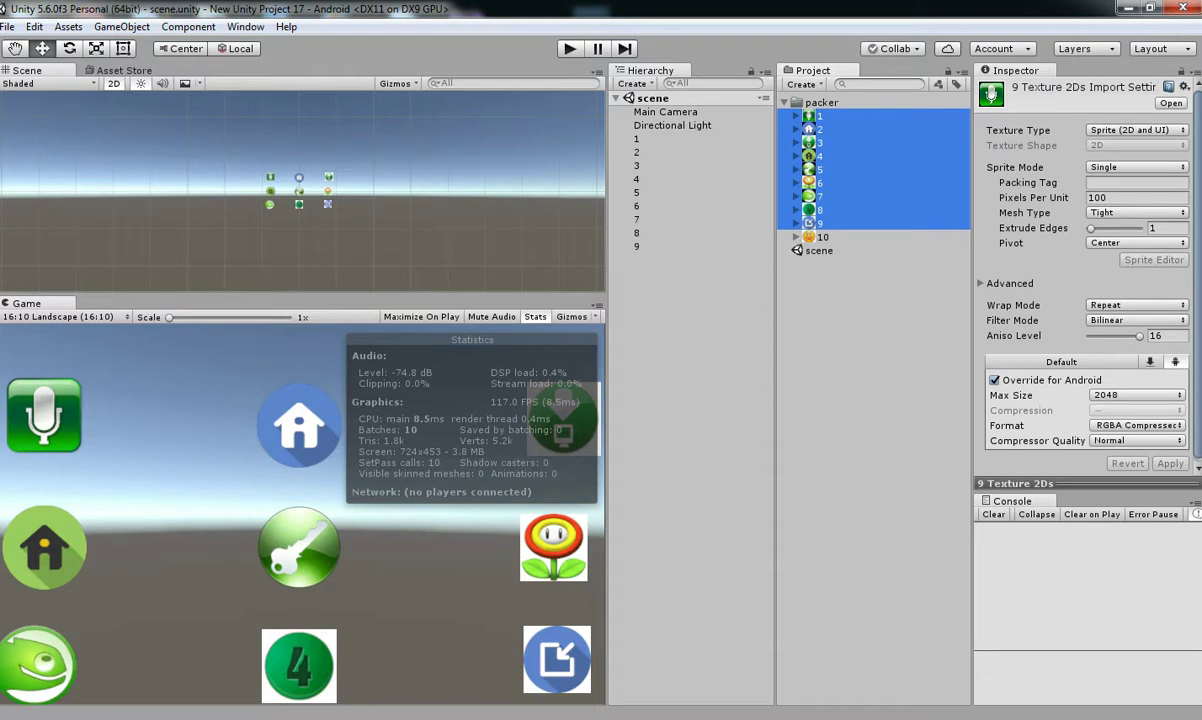
pyautogui.click(1137, 182)
pyautogui.write('sp')
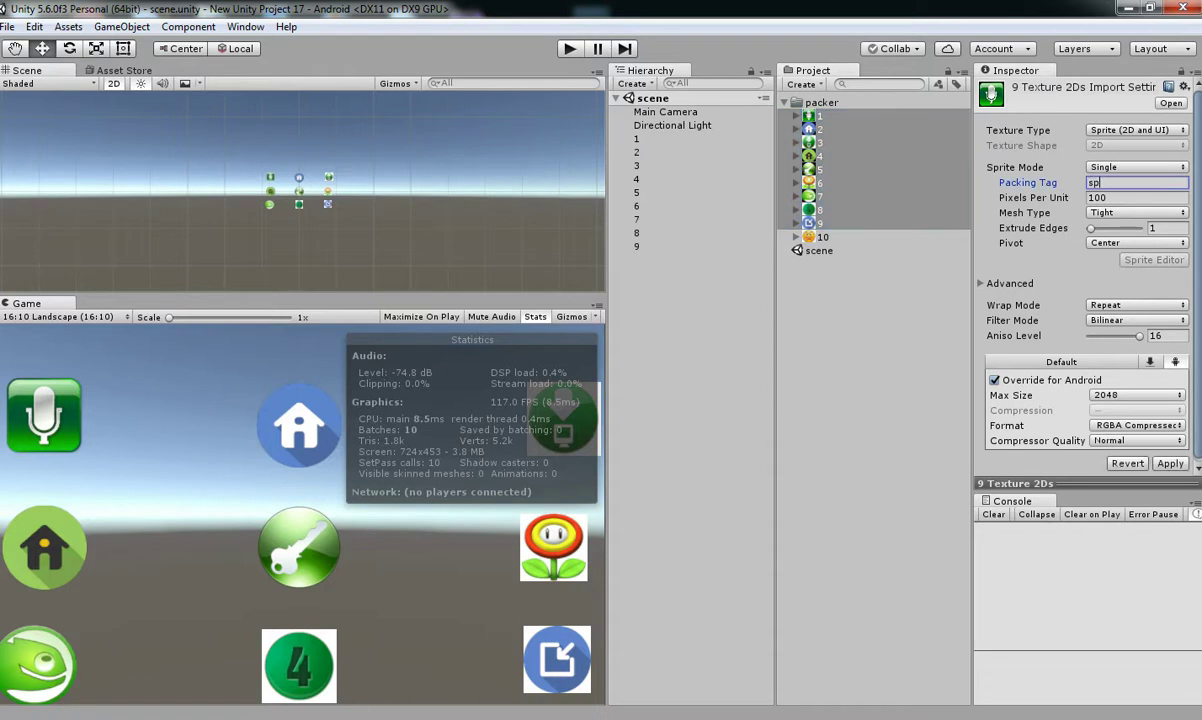
pyautogui.write('rite tag')
pyautogui.click(1170, 463)
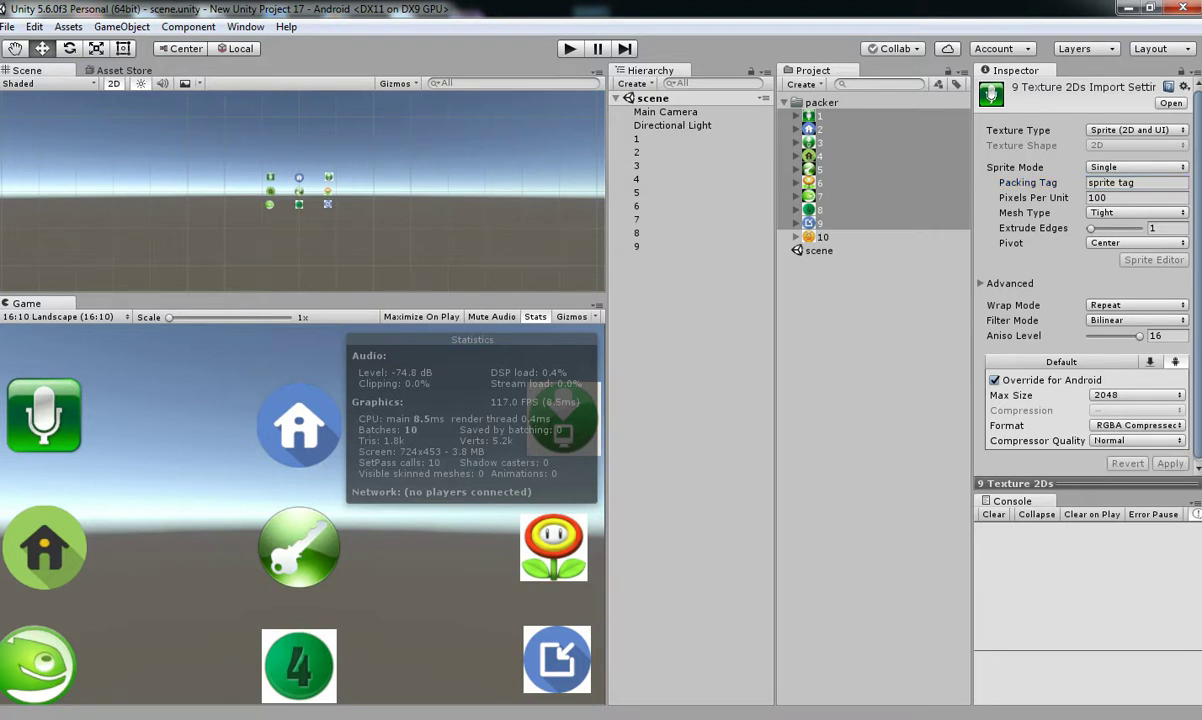
pyautogui.click(245, 26)
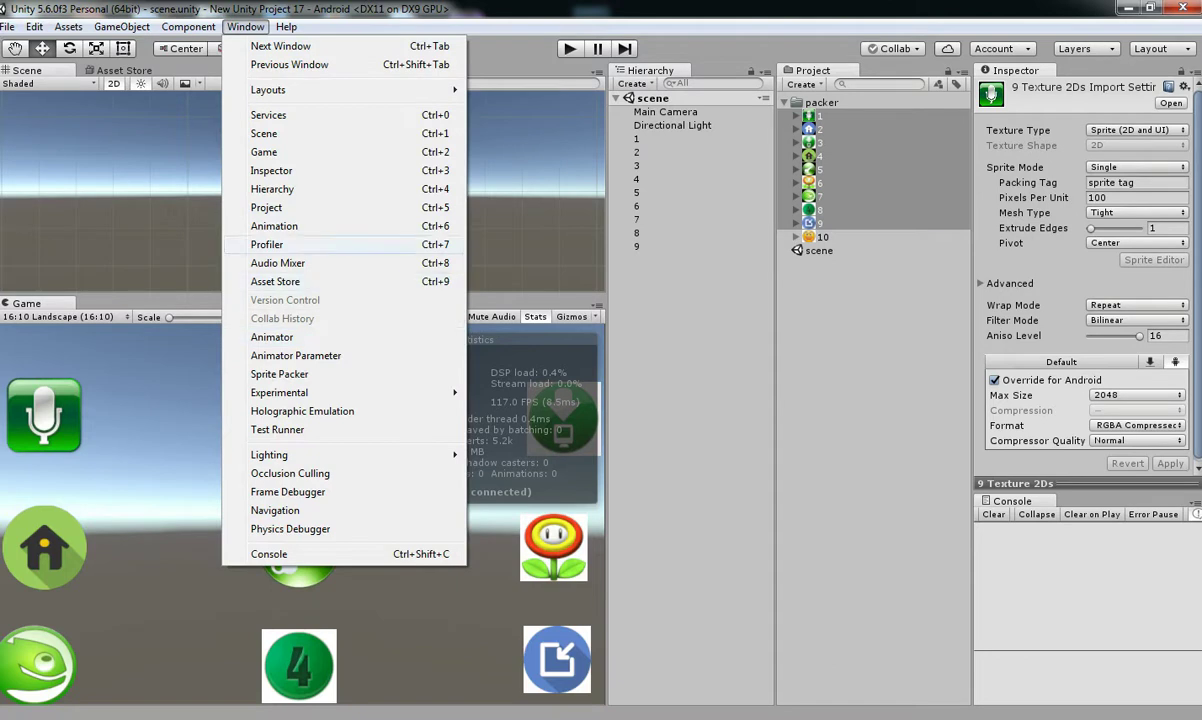
# - Pack the nine icons with DefaultPackerPolicy in the Sprite Packer and start Play mode
pyautogui.click(279, 374)
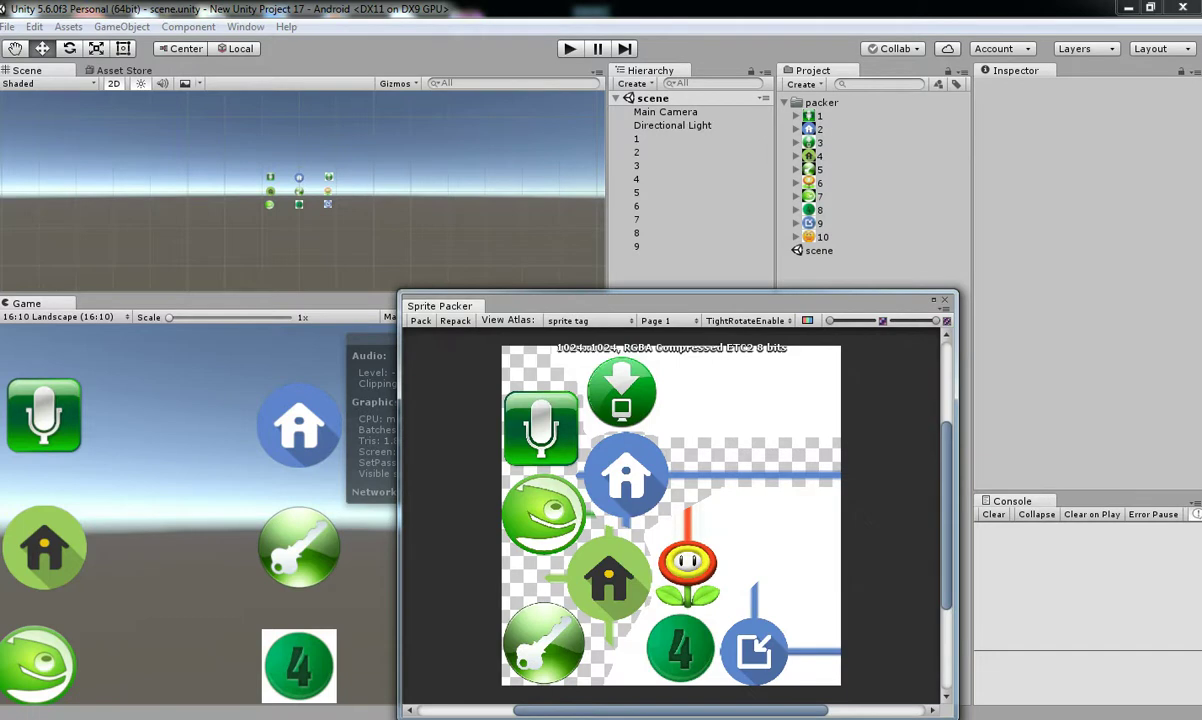
pyautogui.click(748, 320)
pyautogui.click(770, 338)
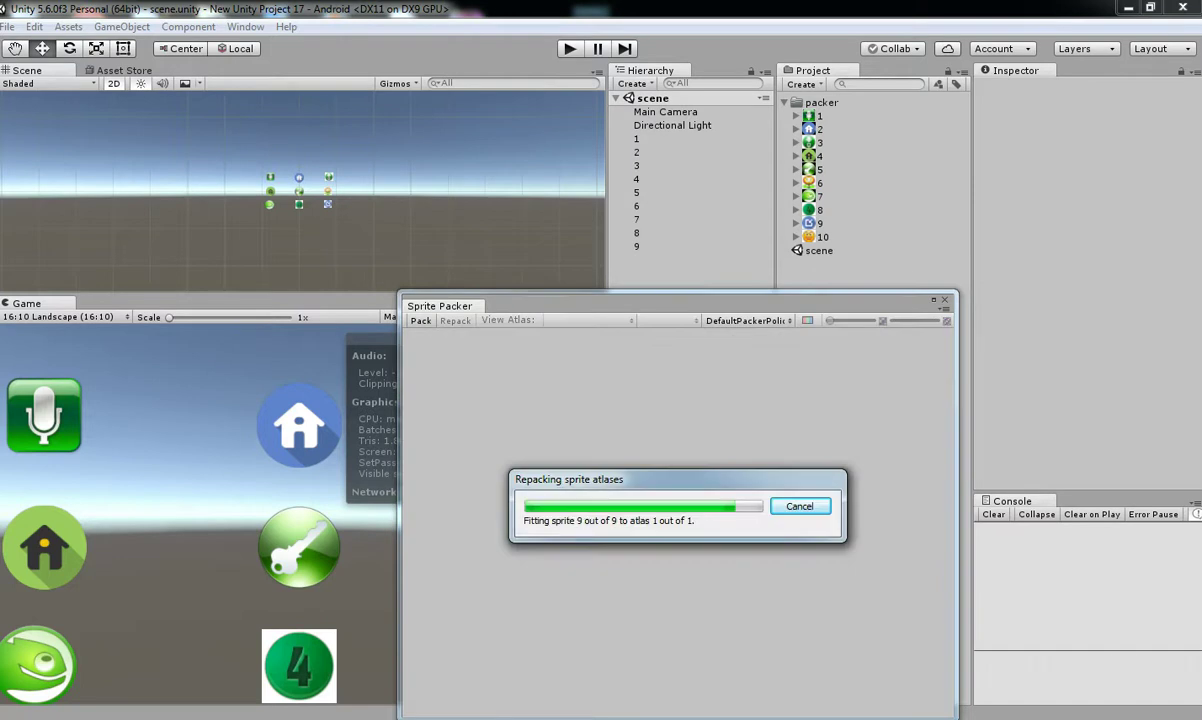
pyautogui.moveTo(440, 305); pyautogui.dragTo(787, 300)
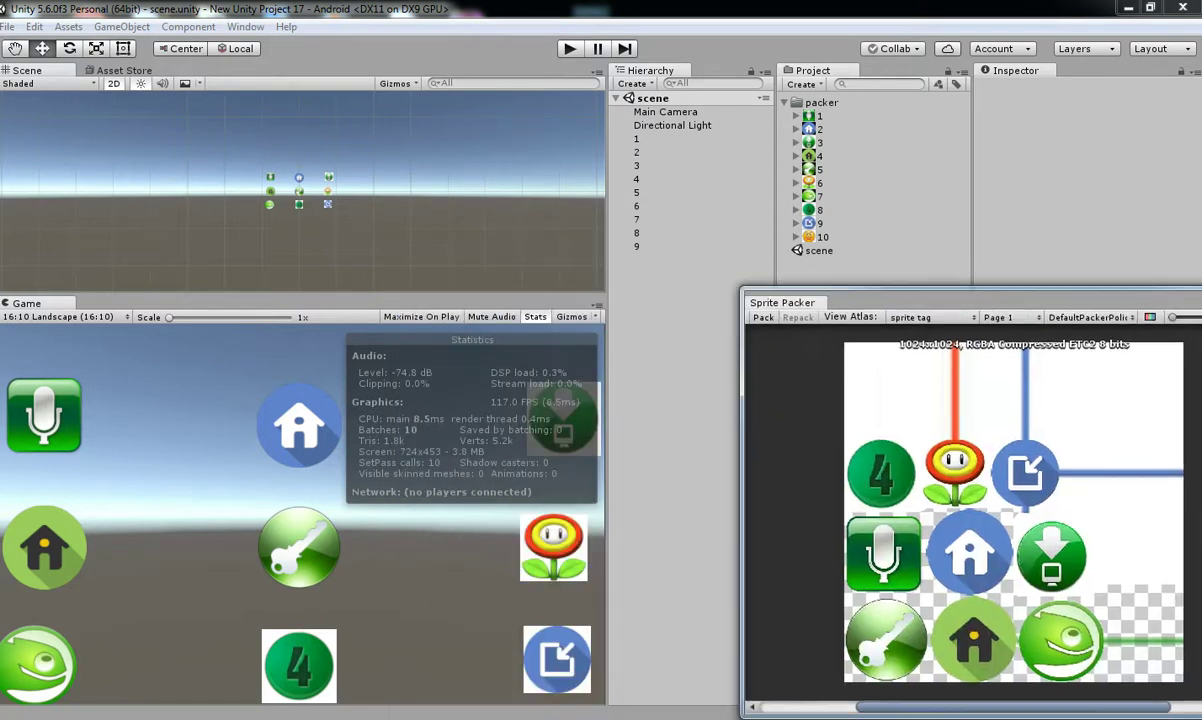
pyautogui.hotkey('ctrl', 'p')
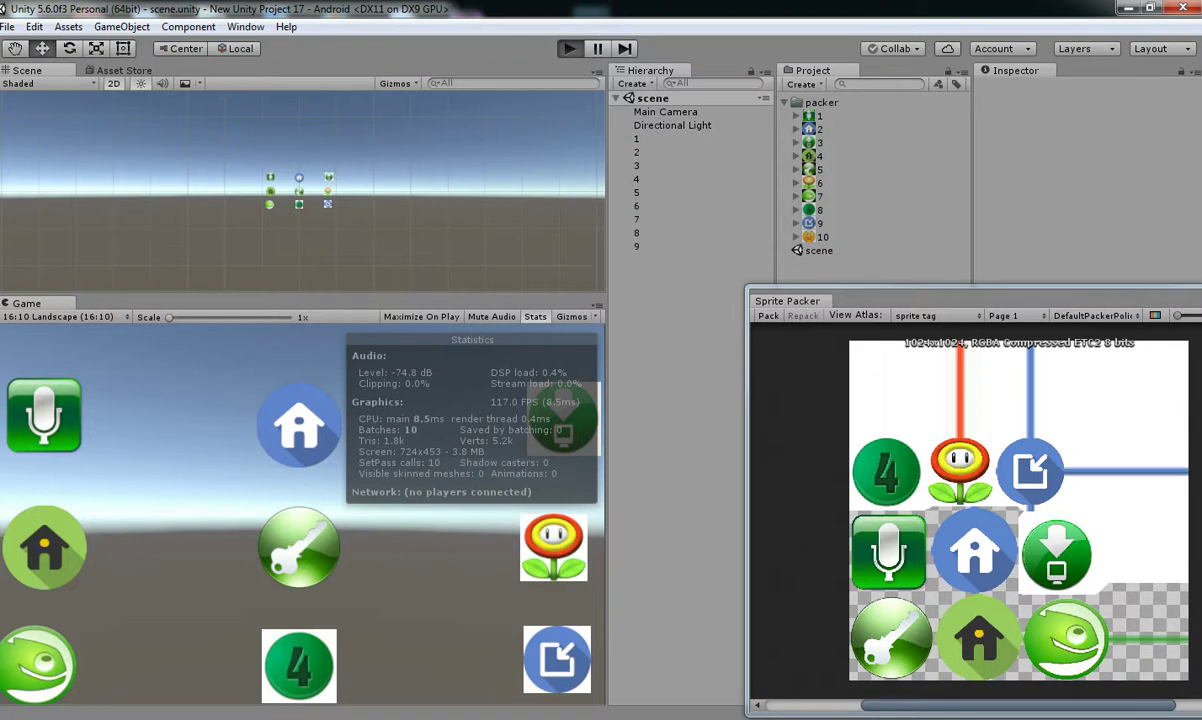
# - Maximize the Game view to check the 2 batches, move the Sprite Packer aside, and stop playing
pyautogui.click(597, 305)
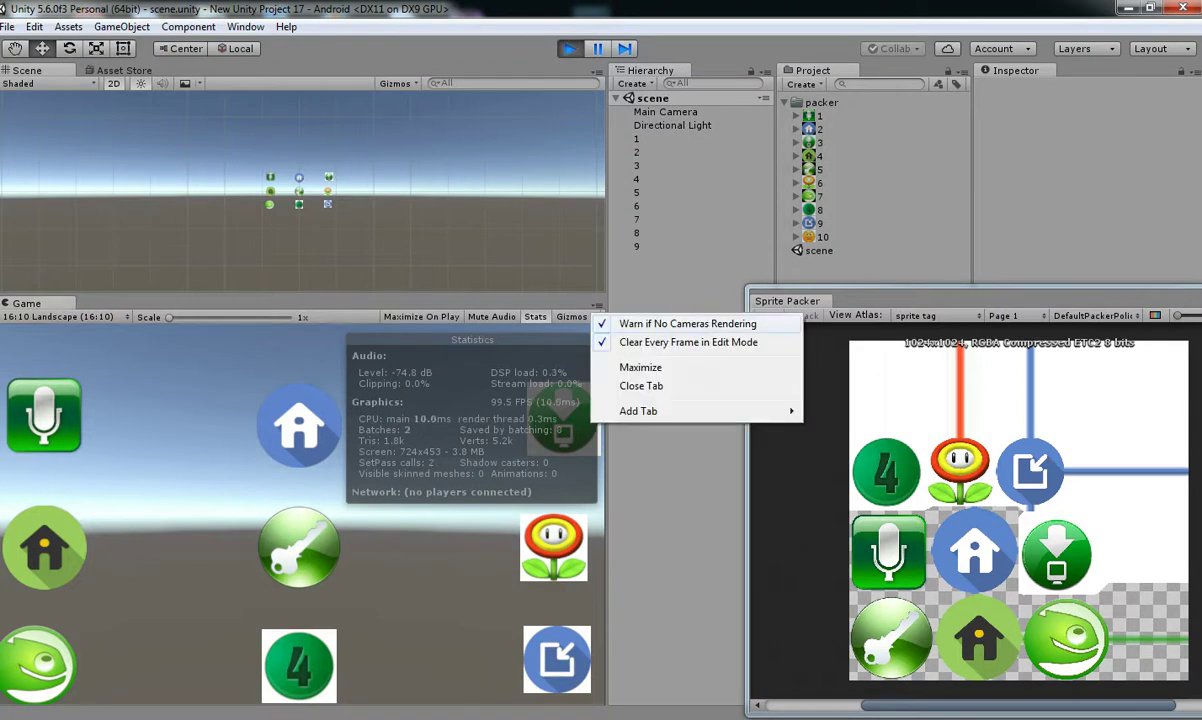
pyautogui.click(640, 367)
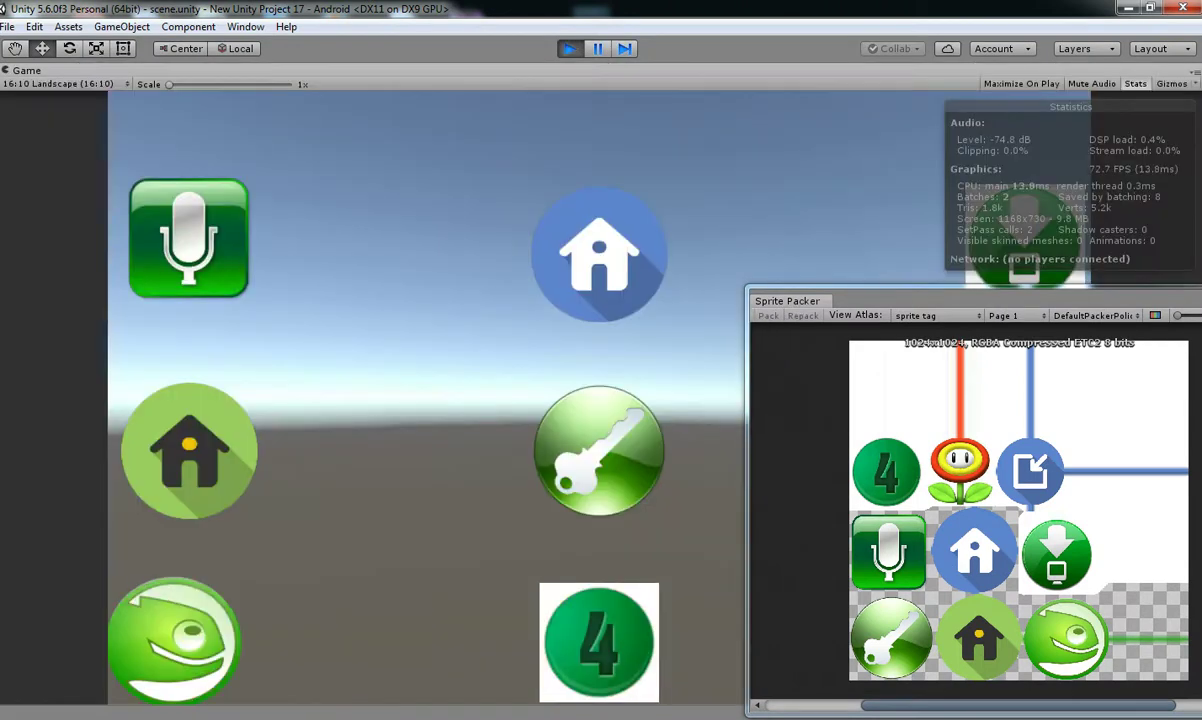
pyautogui.moveTo(787, 300); pyautogui.dragTo(208, 680)
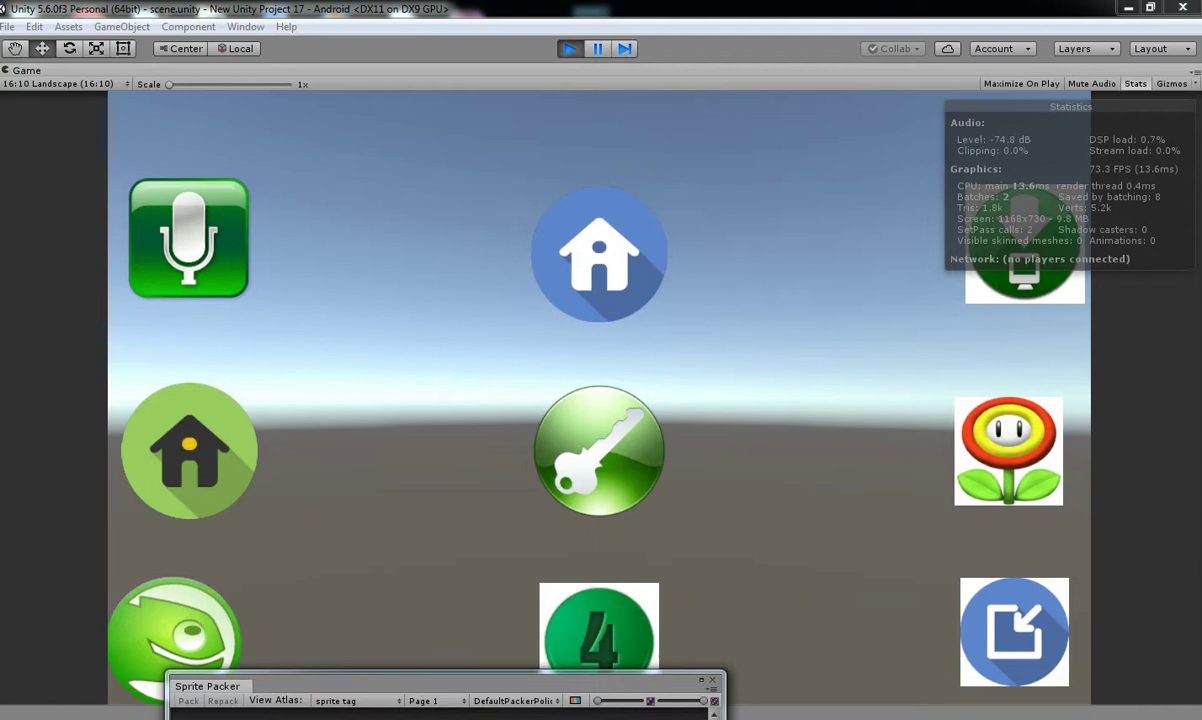
pyautogui.hotkey('ctrl', 'p')
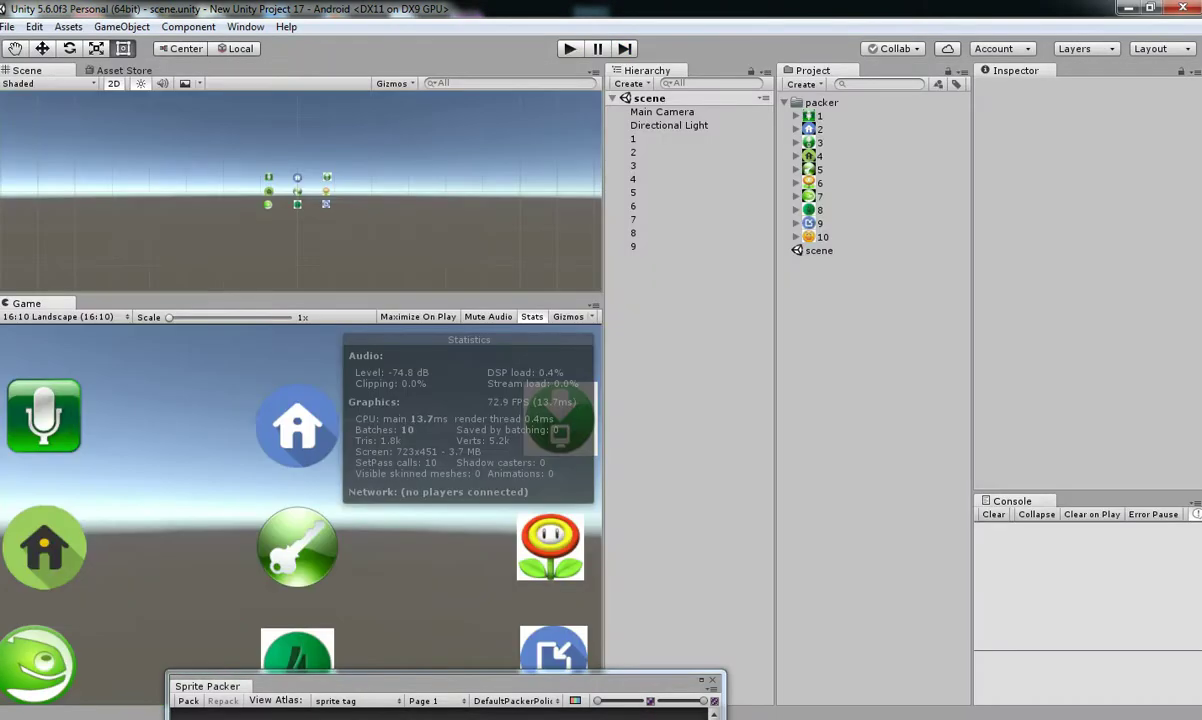
# - Switch packing to TightPackerPolicy and run the scene with Game maximized to check batches
pyautogui.moveTo(207, 686); pyautogui.dragTo(387, 415)
pyautogui.click(697, 430)
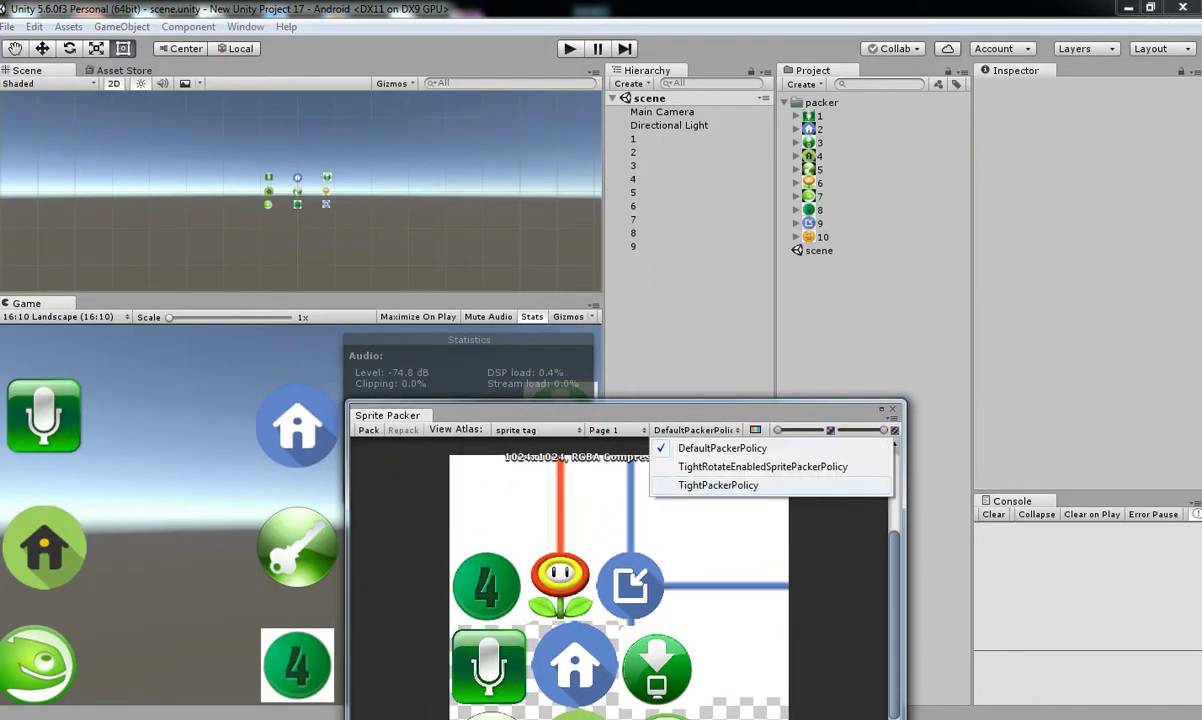
pyautogui.click(718, 485)
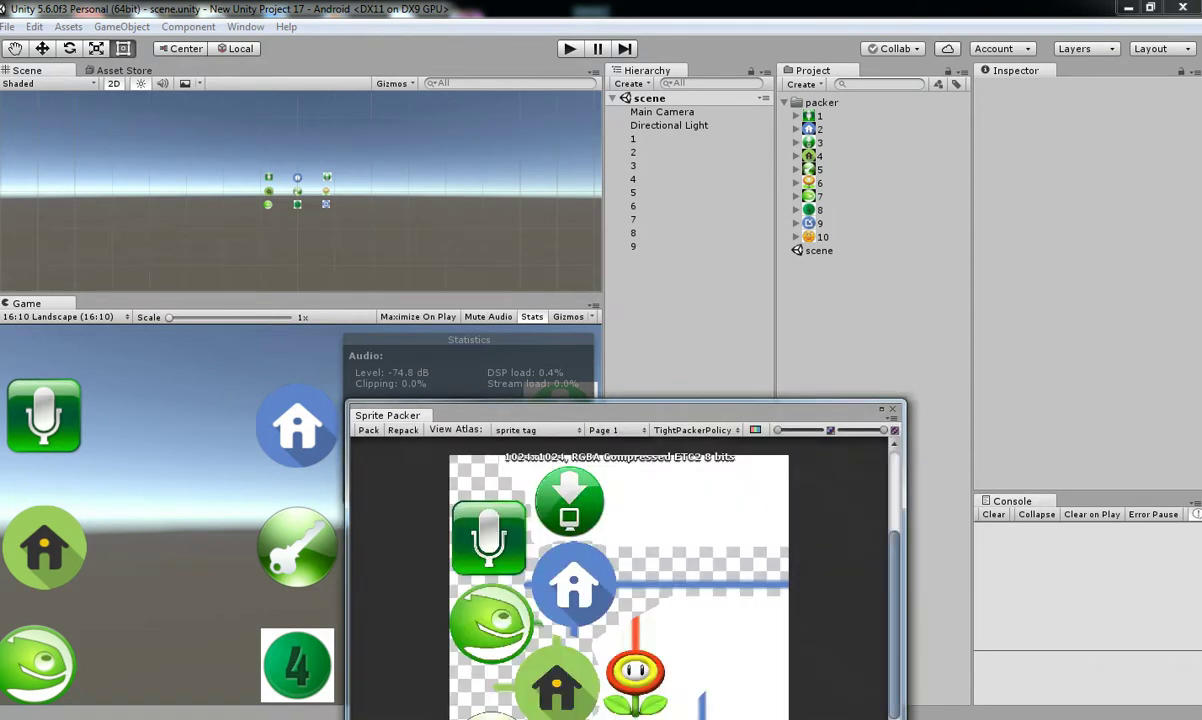
pyautogui.hotkey('ctrl', 'p')
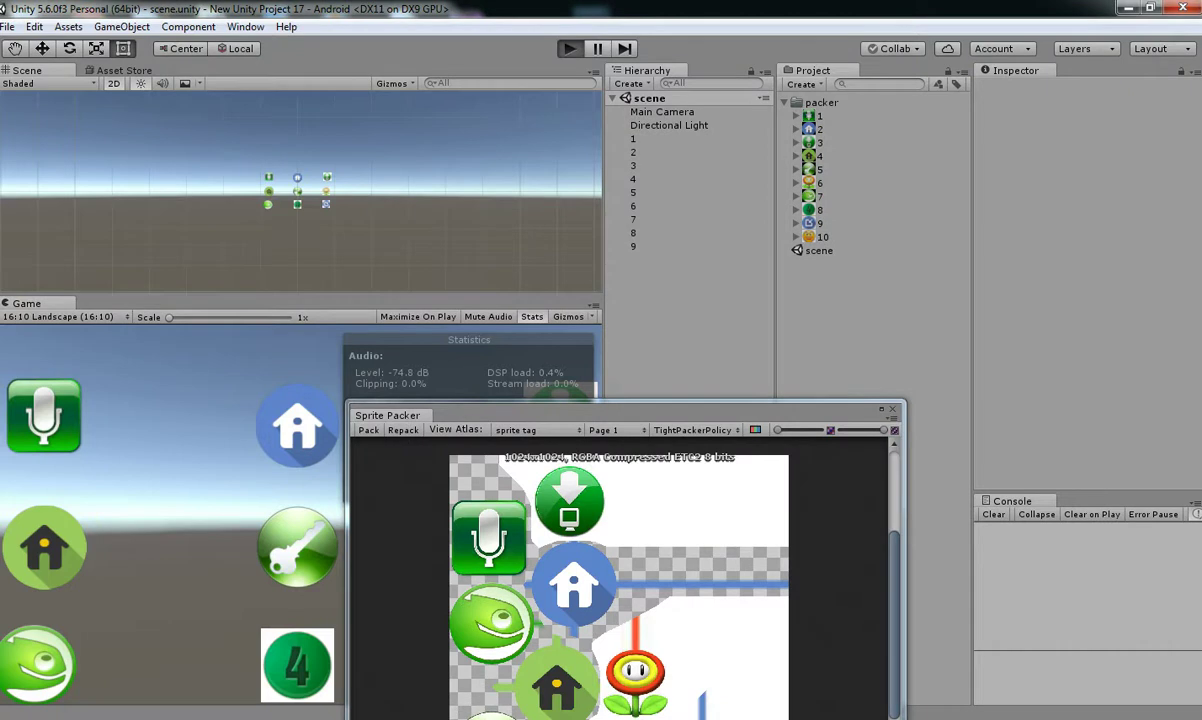
pyautogui.click(596, 304)
pyautogui.click(635, 366)
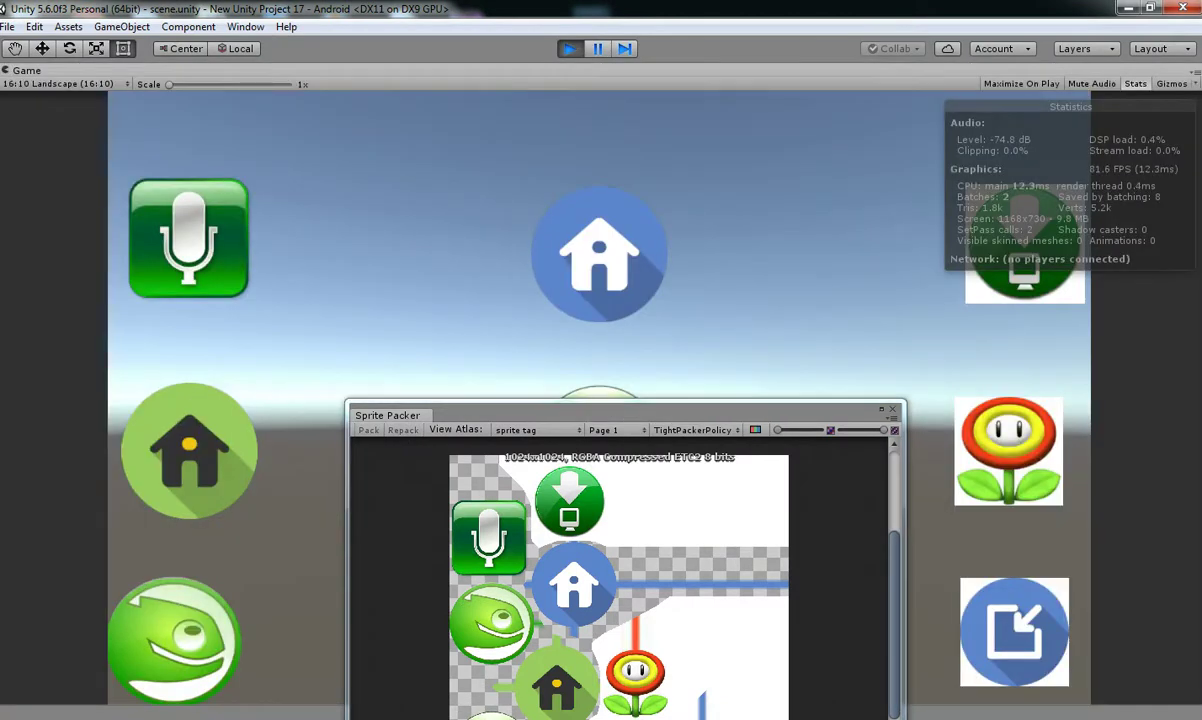
pyautogui.moveTo(420, 414); pyautogui.dragTo(511, 304)
pyautogui.hotkey('ctrl', 'p')
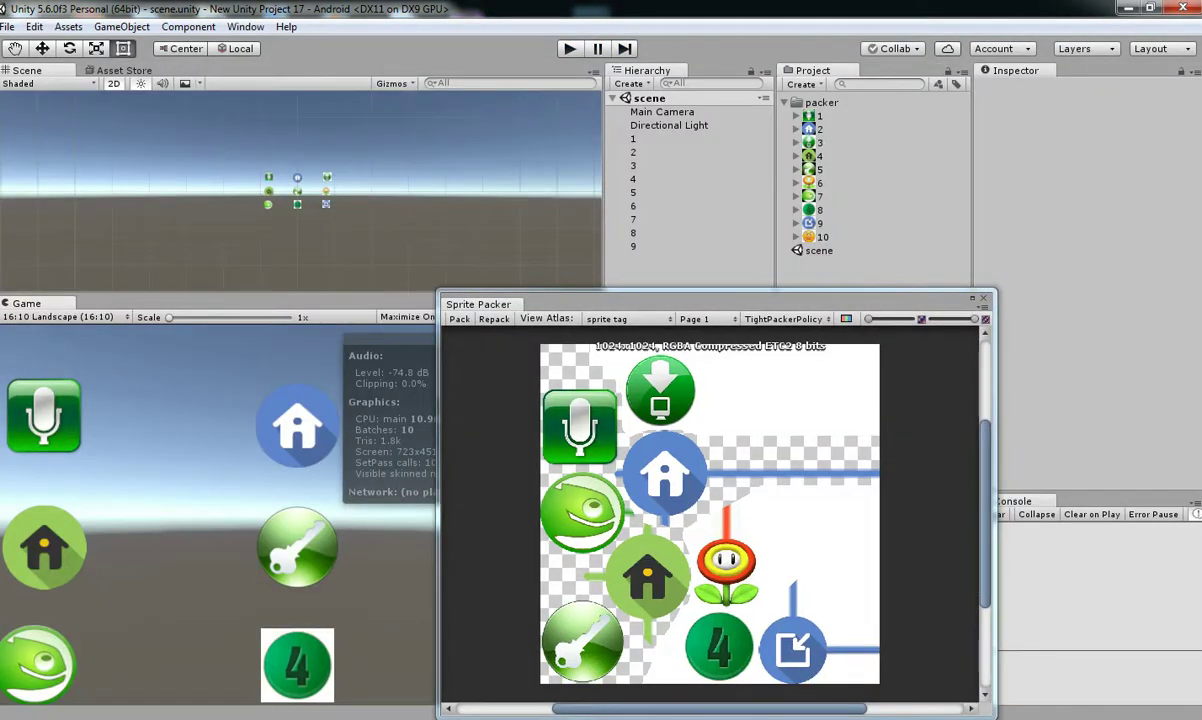
# - Select sprites 1–9 and edit their shared Packing Tag field
pyautogui.click(819, 116)
pyautogui.keyDown('shift'); pyautogui.click(819, 223); pyautogui.keyUp('shift')
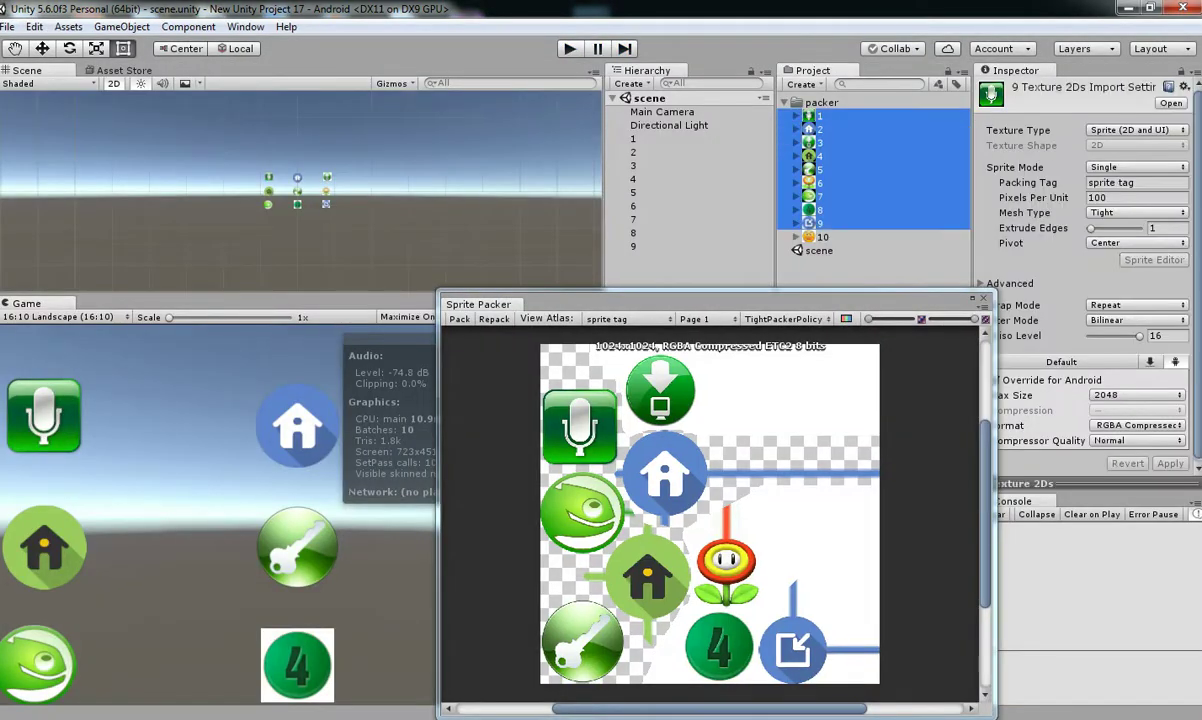
pyautogui.click(1135, 182)
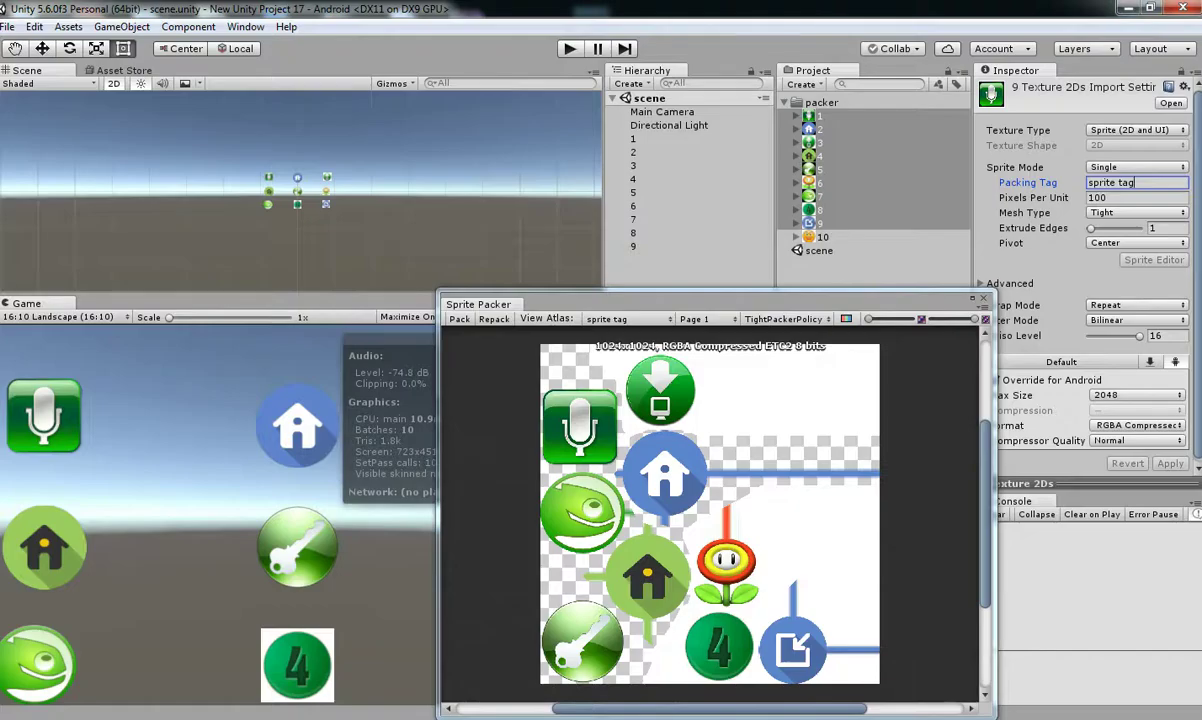
# - Delete the 'sprite tag' packing tag from sprites 1–9 and confirm
pyautogui.hotkey('ctrl', 'a')
pyautogui.press('BackSpace')
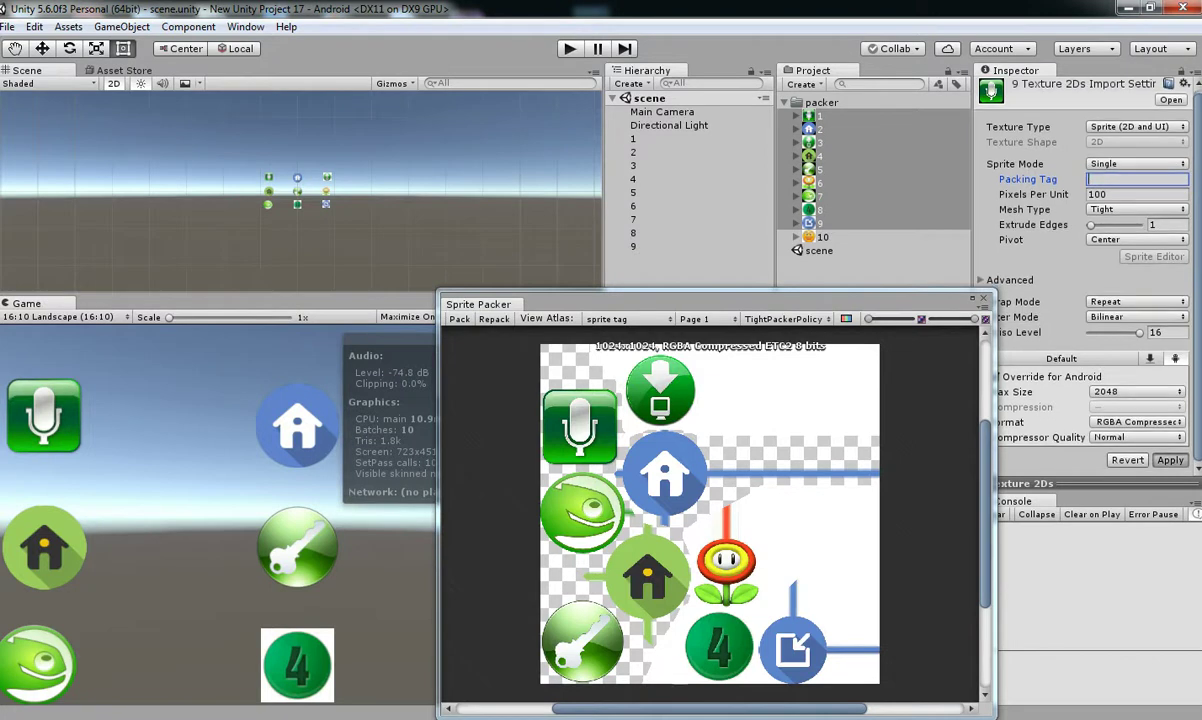
pyautogui.press('Return')
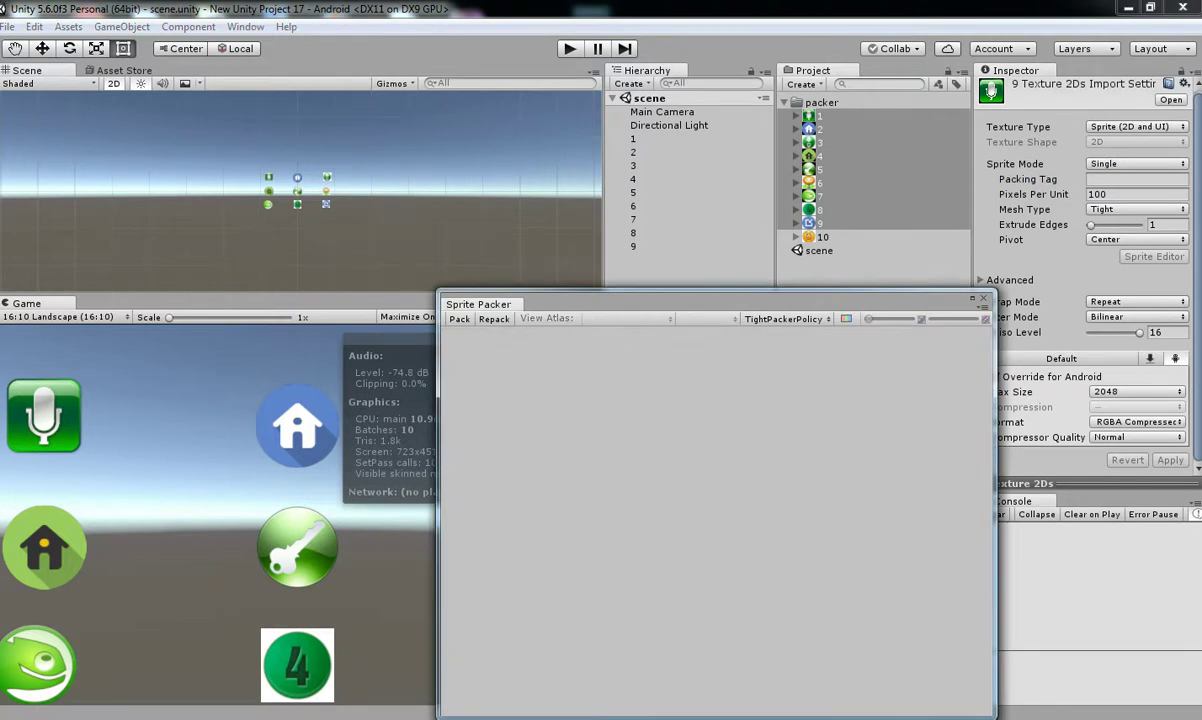
# - Run the scene with Game maximized to confirm 10 batches without an atlas
pyautogui.hotkey('ctrl', 'p')
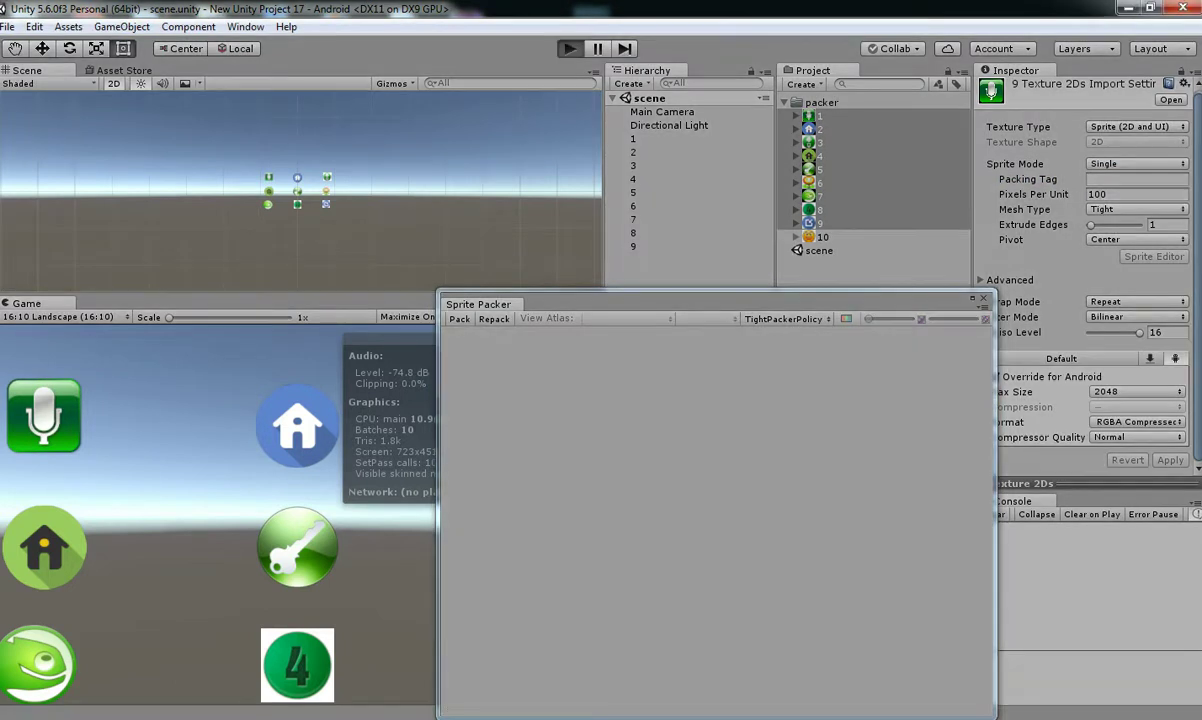
pyautogui.moveTo(500, 304); pyautogui.dragTo(276, 435)
pyautogui.click(596, 304)
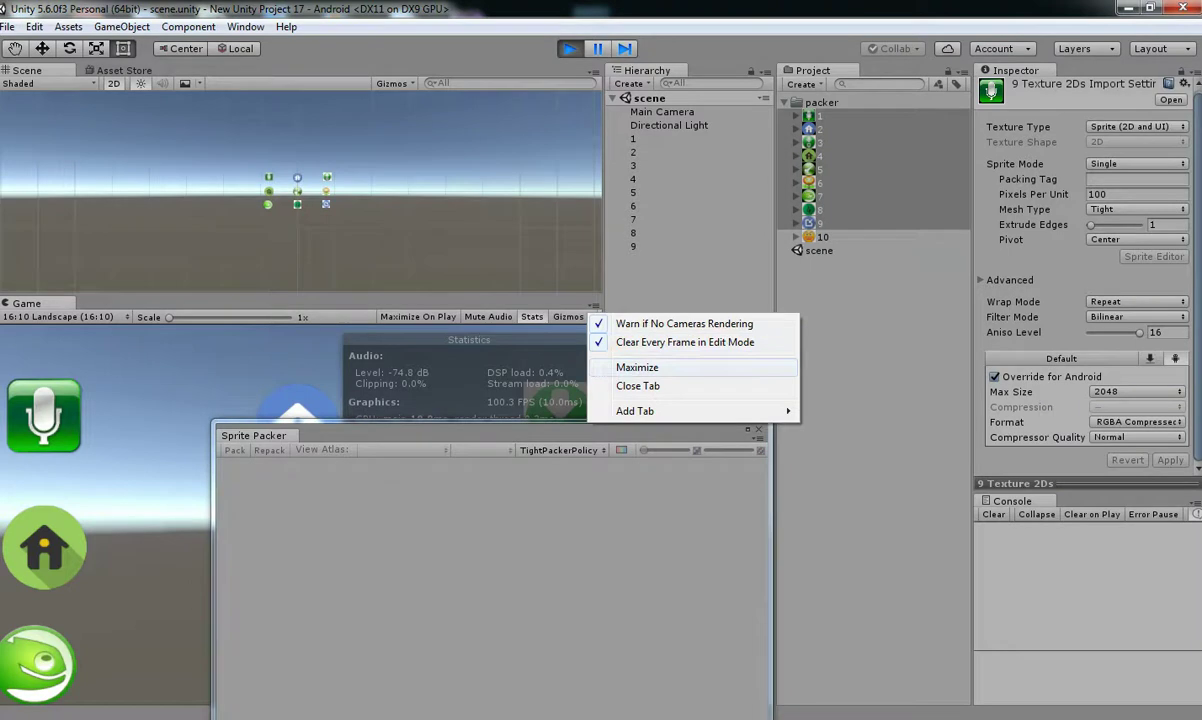
pyautogui.click(625, 356)
pyautogui.hotkey('ctrl', 'p')
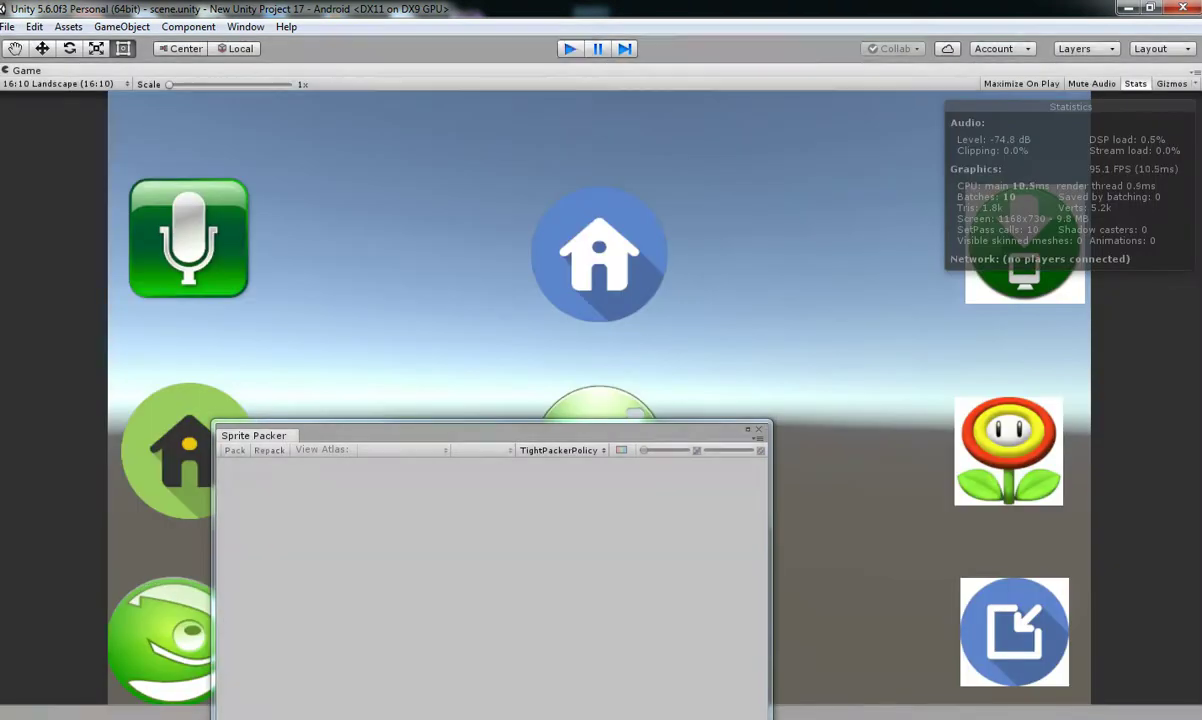
# - Apply the packing tag 'sprite atlas' to sprites 1–9 and run the scene to repack
pyautogui.click(1137, 179)
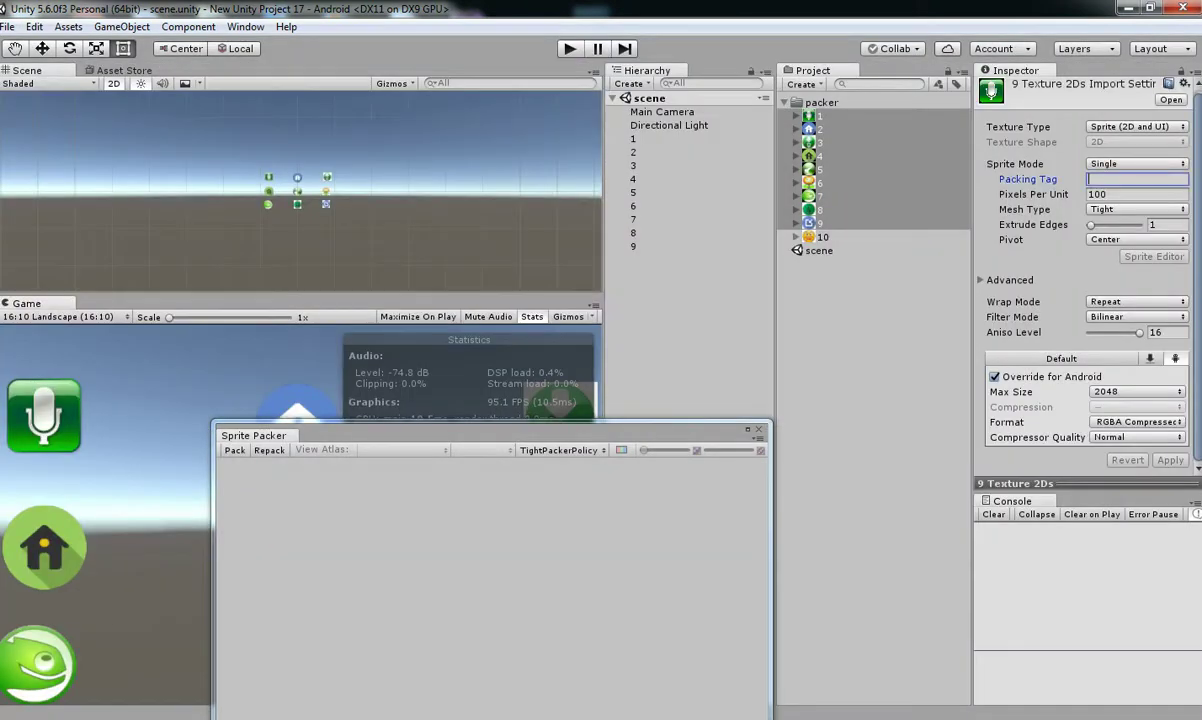
pyautogui.write('sprite atl')
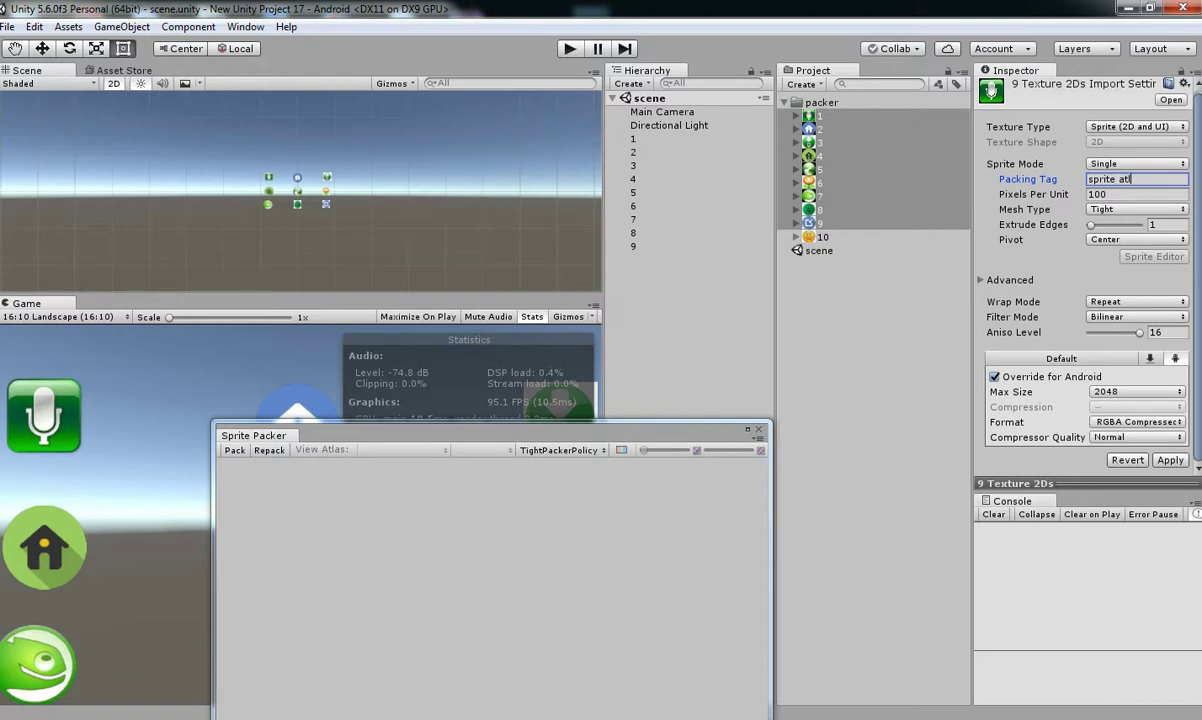
pyautogui.write('as')
pyautogui.click(1170, 460)
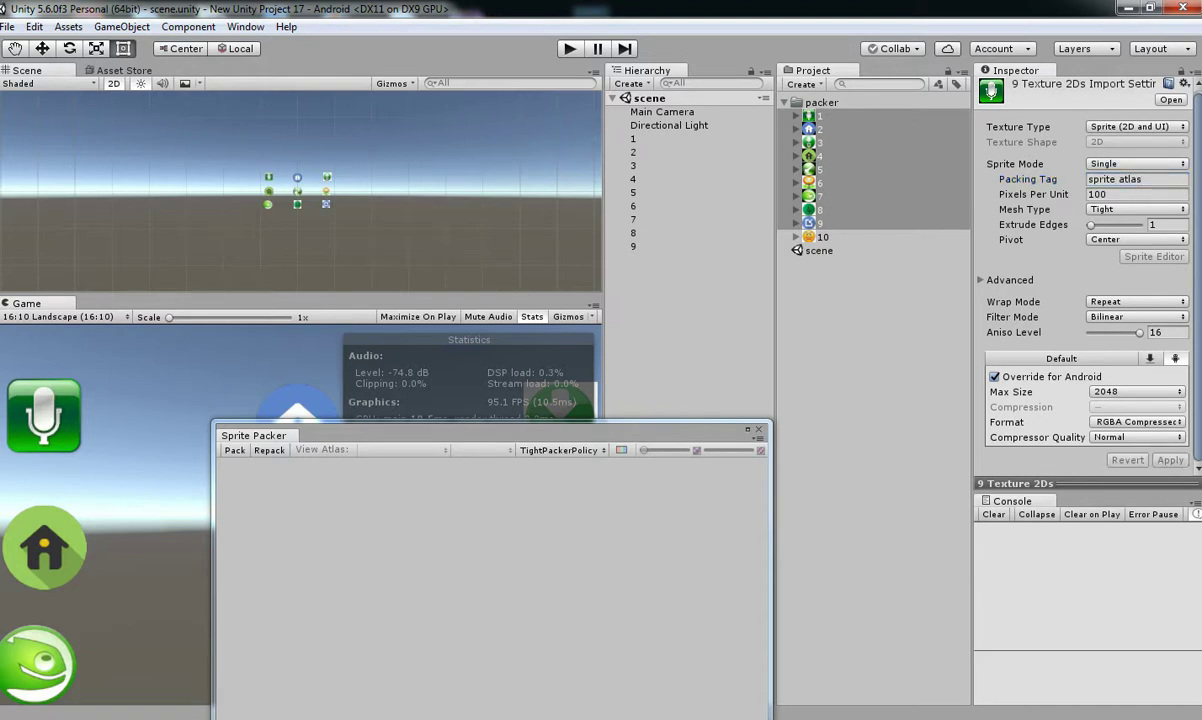
pyautogui.click(594, 306)
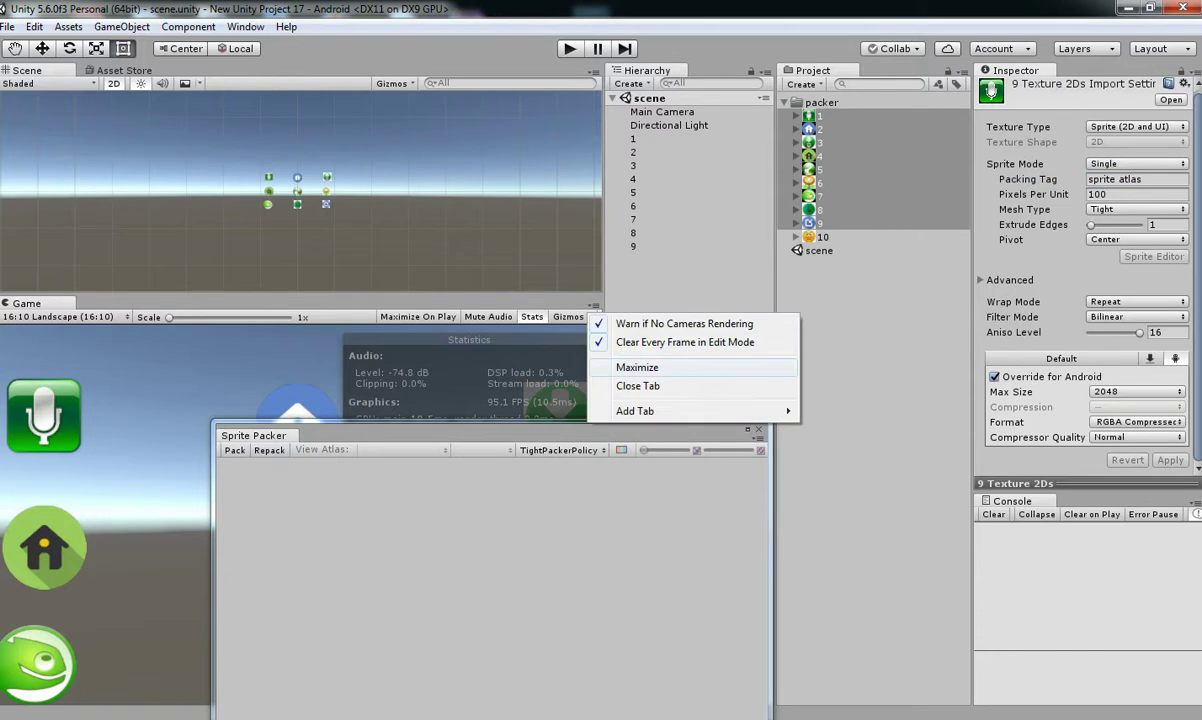
pyautogui.press('Escape')
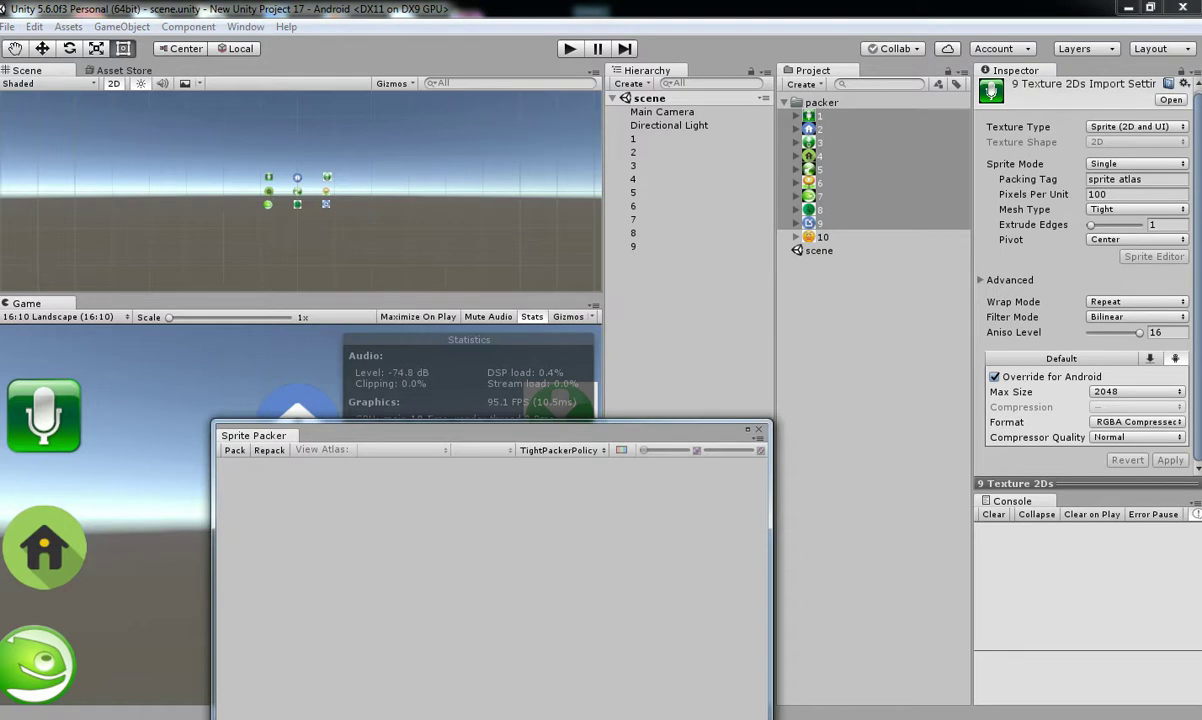
pyautogui.hotkey('ctrl', 'p')
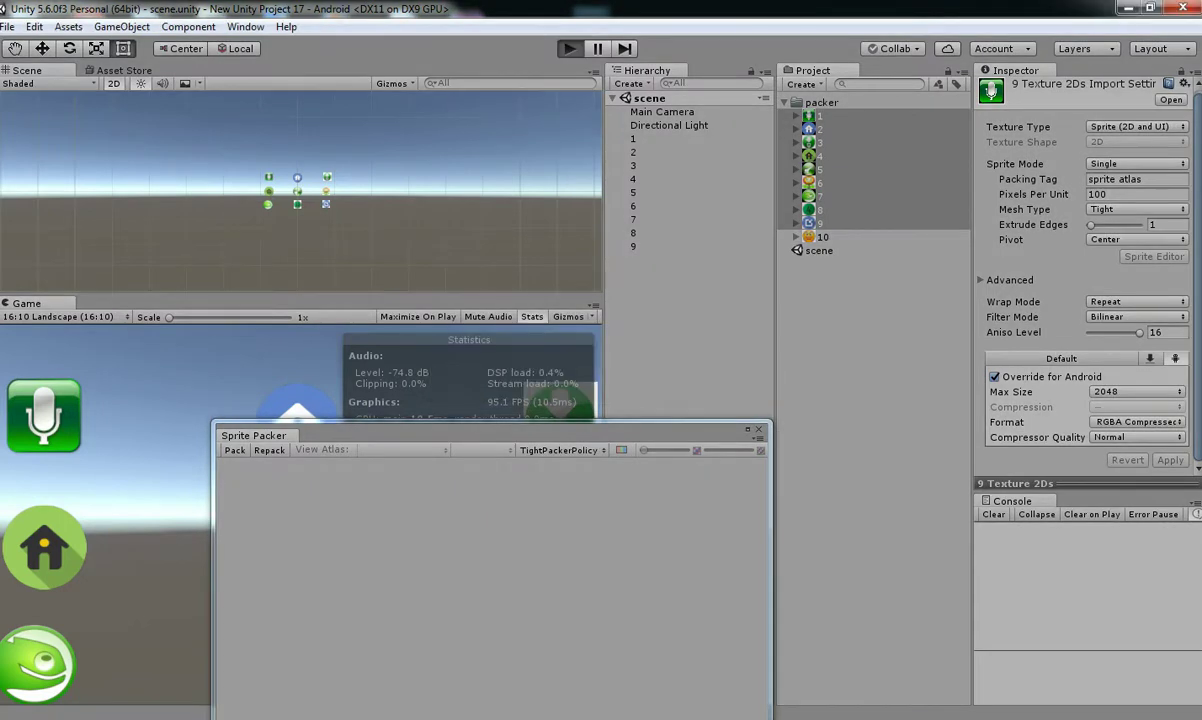
# - Stop the scene, select objects 1–9 in the Hierarchy, and replay to confirm just 2 batches
pyautogui.moveTo(400, 435); pyautogui.dragTo(245, 373)
pyautogui.hotkey('ctrl', 'p')
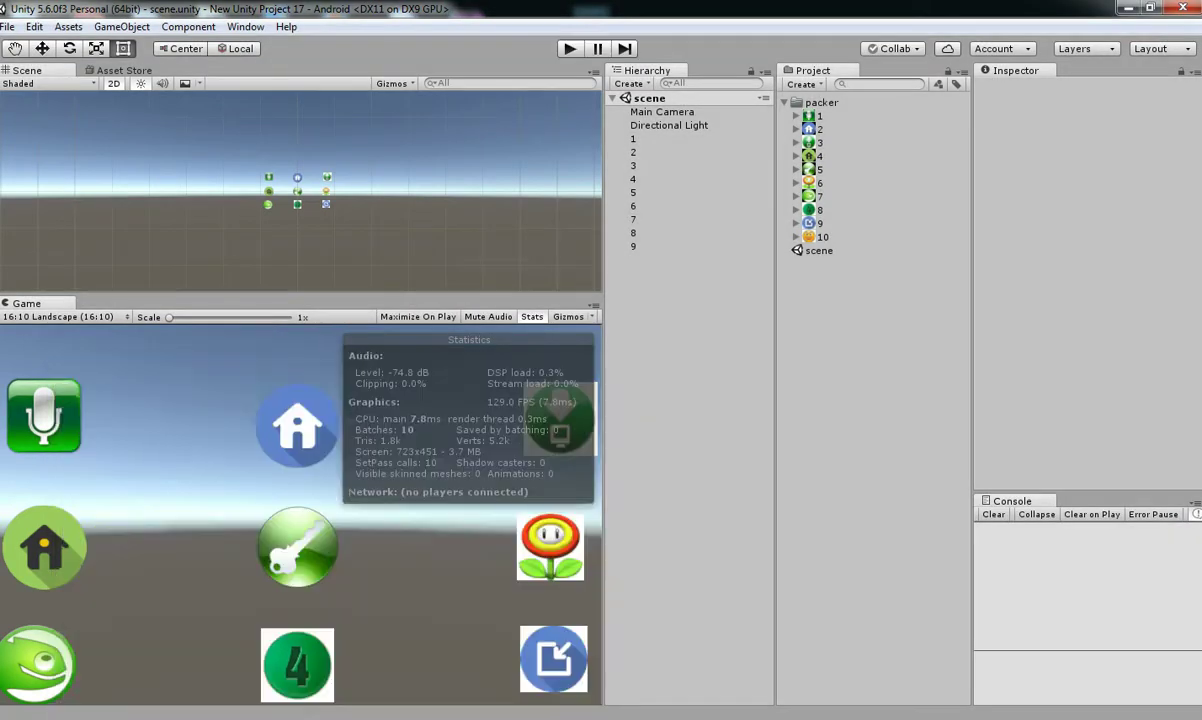
pyautogui.click(633, 139)
pyautogui.hotkey('shift', 'Down')
pyautogui.hotkey('shift', 'Down')
pyautogui.hotkey('shift', 'Down')
pyautogui.hotkey('shift', 'Down')
pyautogui.hotkey('shift', 'Down')
pyautogui.hotkey('shift', 'Down')
pyautogui.hotkey('shift', 'Down')
pyautogui.hotkey('shift', 'Down')
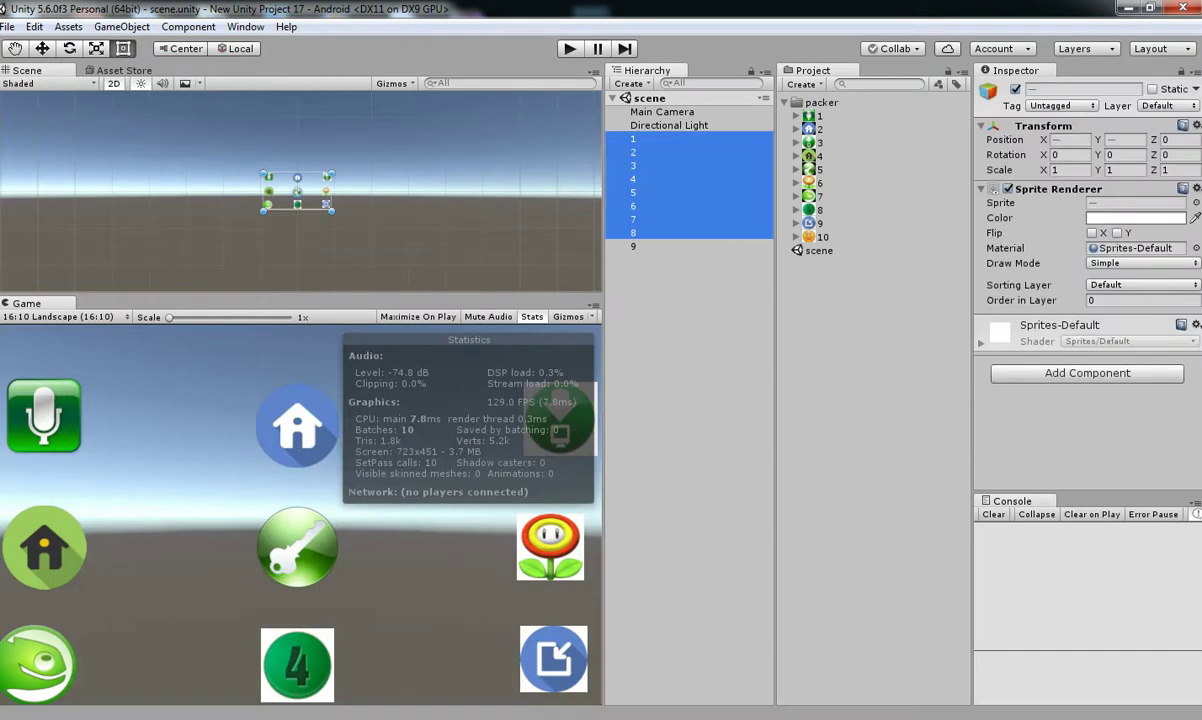
pyautogui.press('Down')
pyautogui.press('Down')
pyautogui.press('Down')
pyautogui.press('Down')
pyautogui.press('Down')
pyautogui.press('Down')
pyautogui.press('Down')
pyautogui.press('Down')
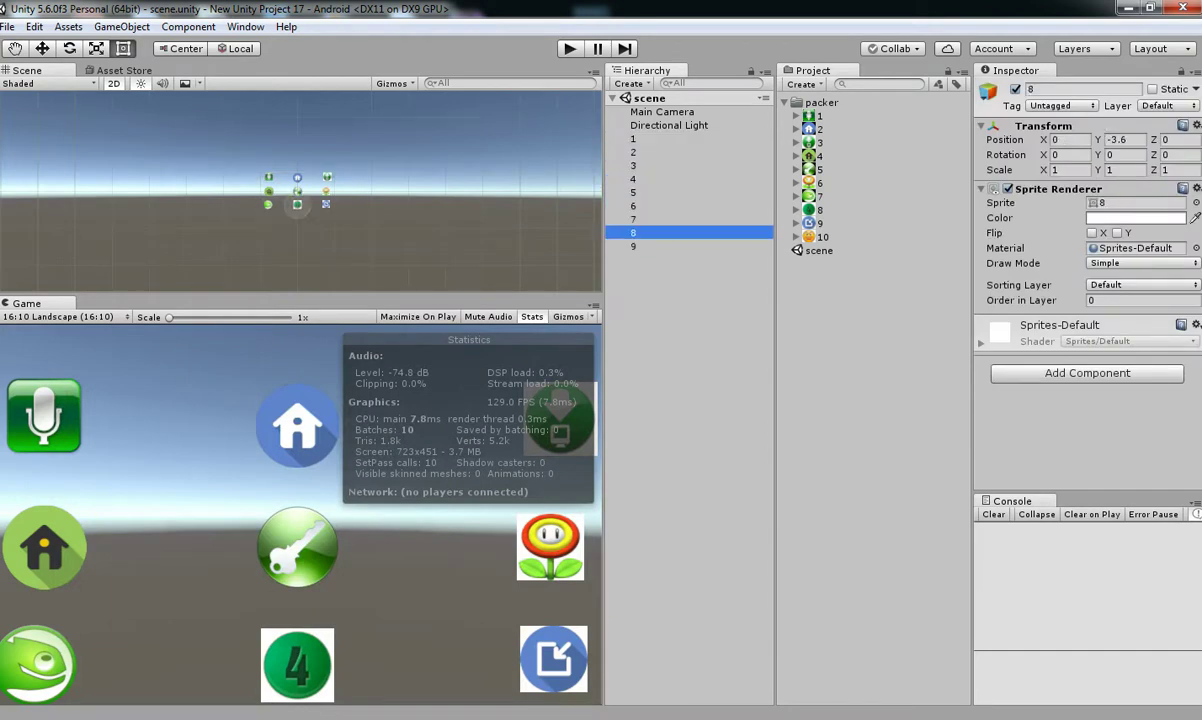
pyautogui.hotkey('ctrl', 'p')
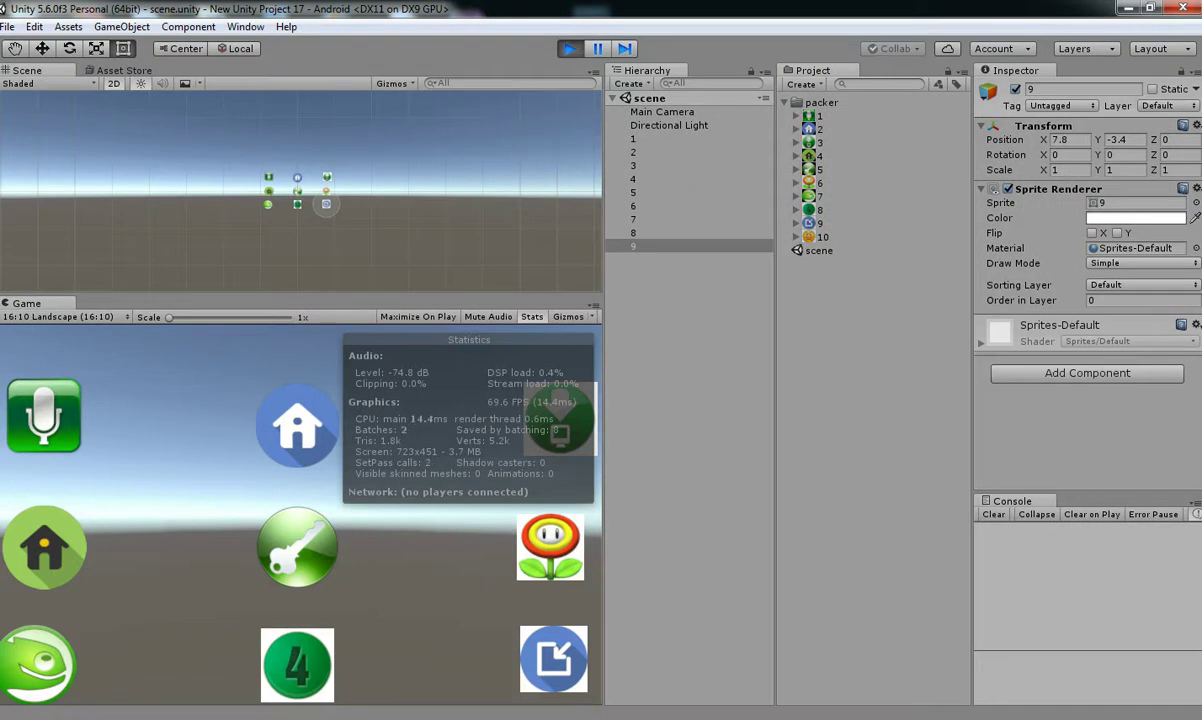
pyautogui.hotkey('ctrl', 'p')
# - Set smiley sprite 10's Packing Tag to 'tag new', apply it, then run and stop the scene
pyautogui.click(822, 237)
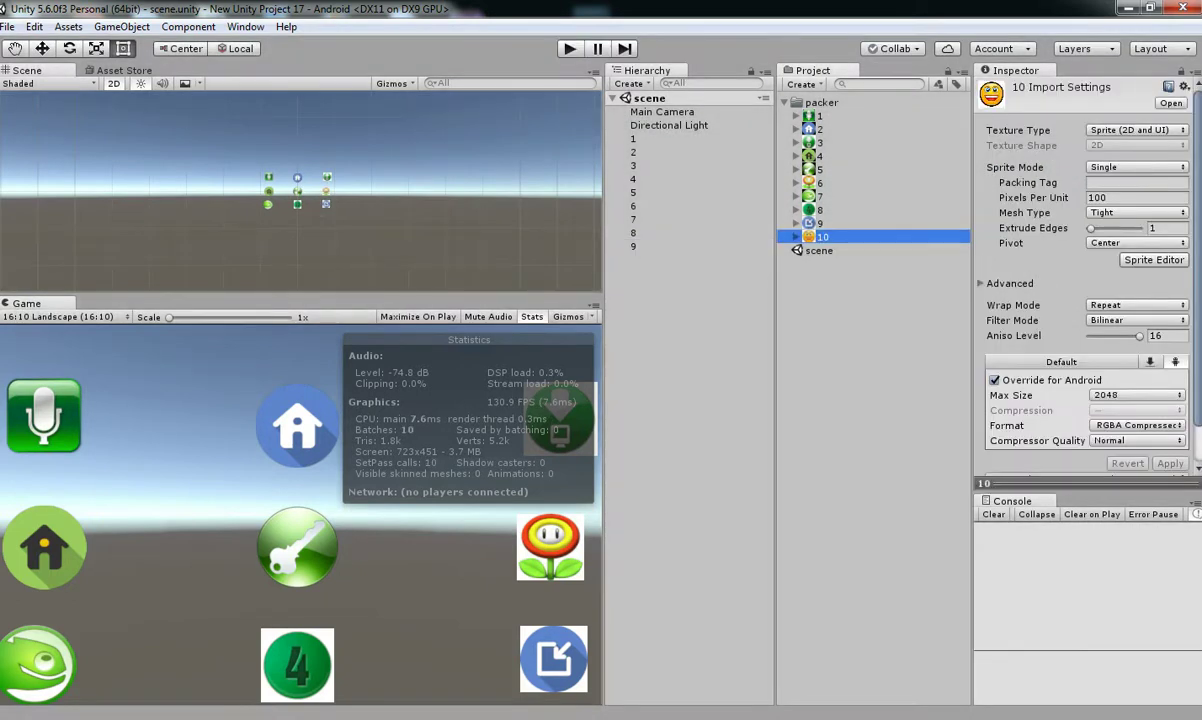
pyautogui.click(1137, 182)
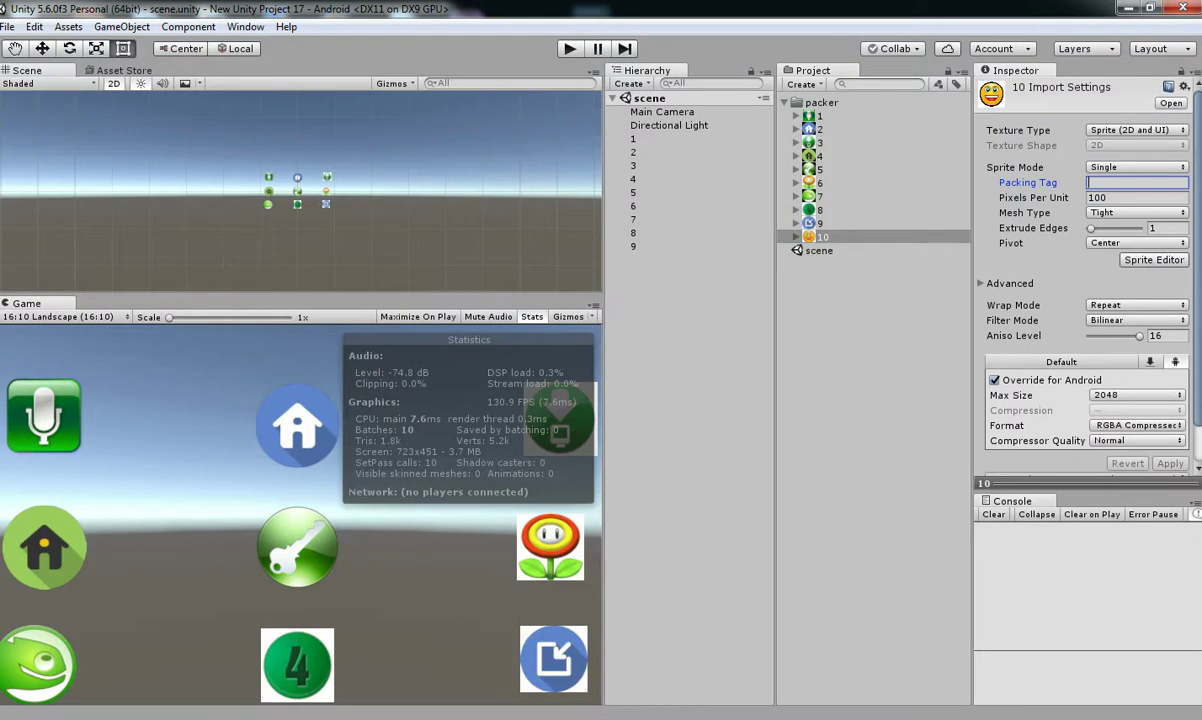
pyautogui.write('tag')
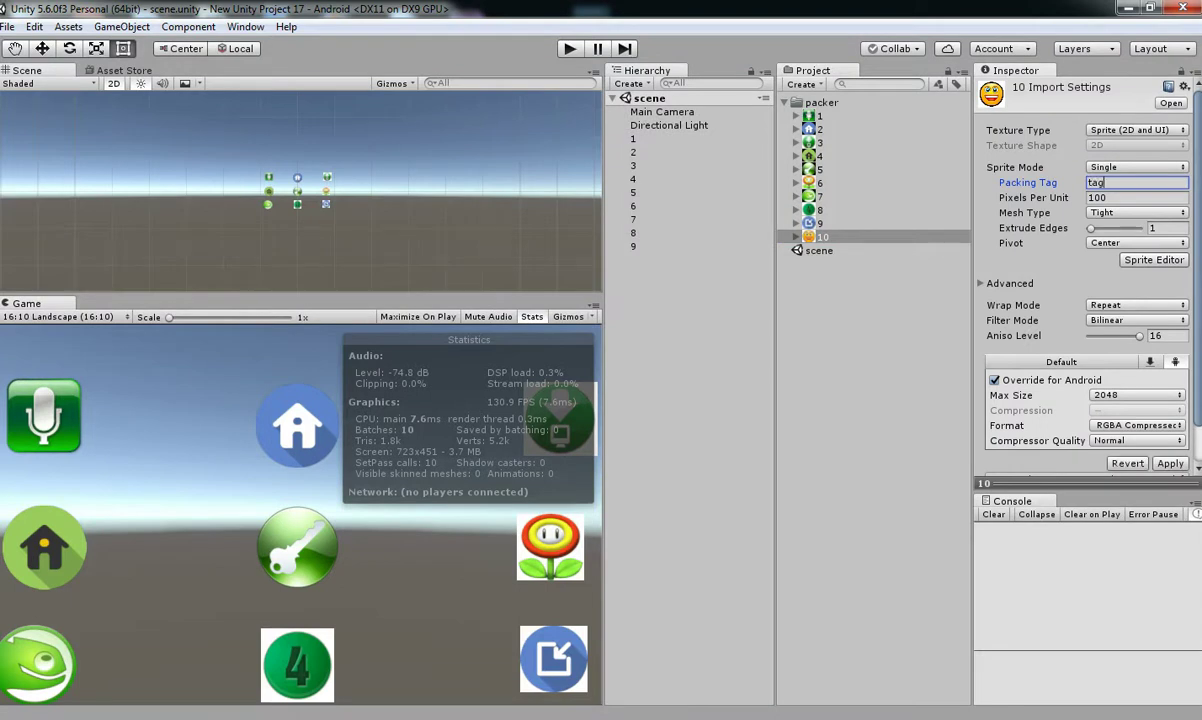
pyautogui.write(' new')
pyautogui.scroll(-2, 1085, 280)
pyautogui.click(1170, 420)
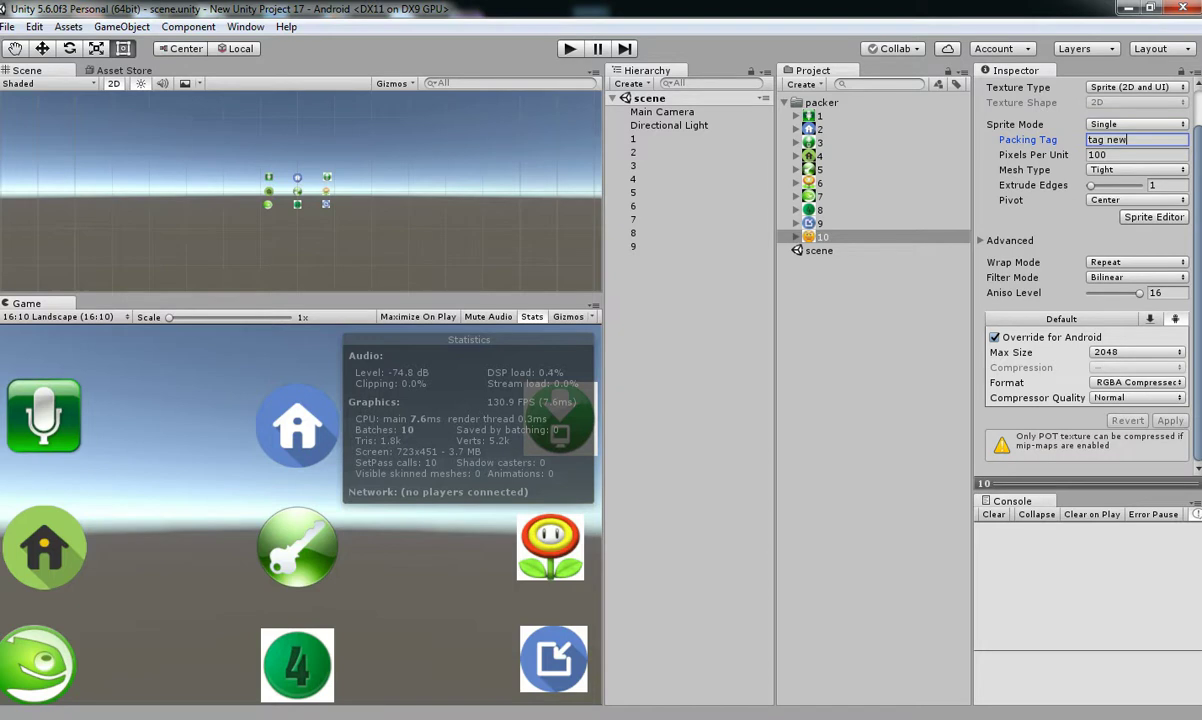
pyautogui.click(569, 48)
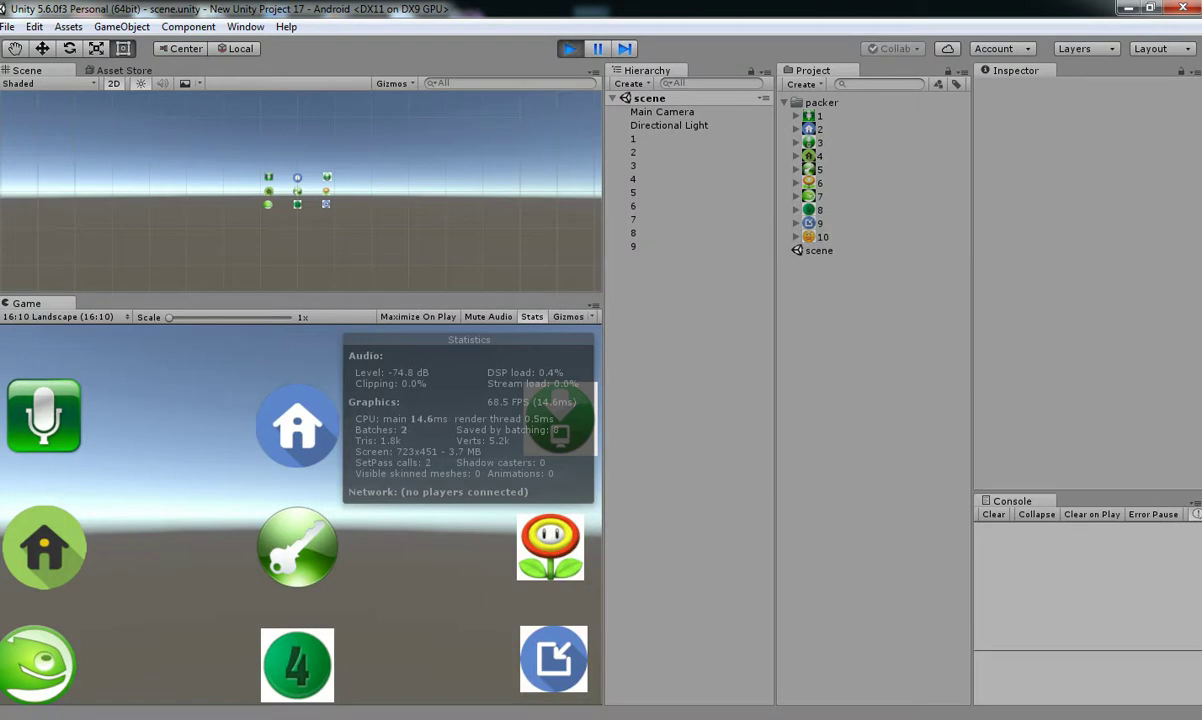
pyautogui.click(569, 48)
# - Select icon 9, locate its sprite asset, and shift it further left in the scene
pyautogui.click(633, 246)
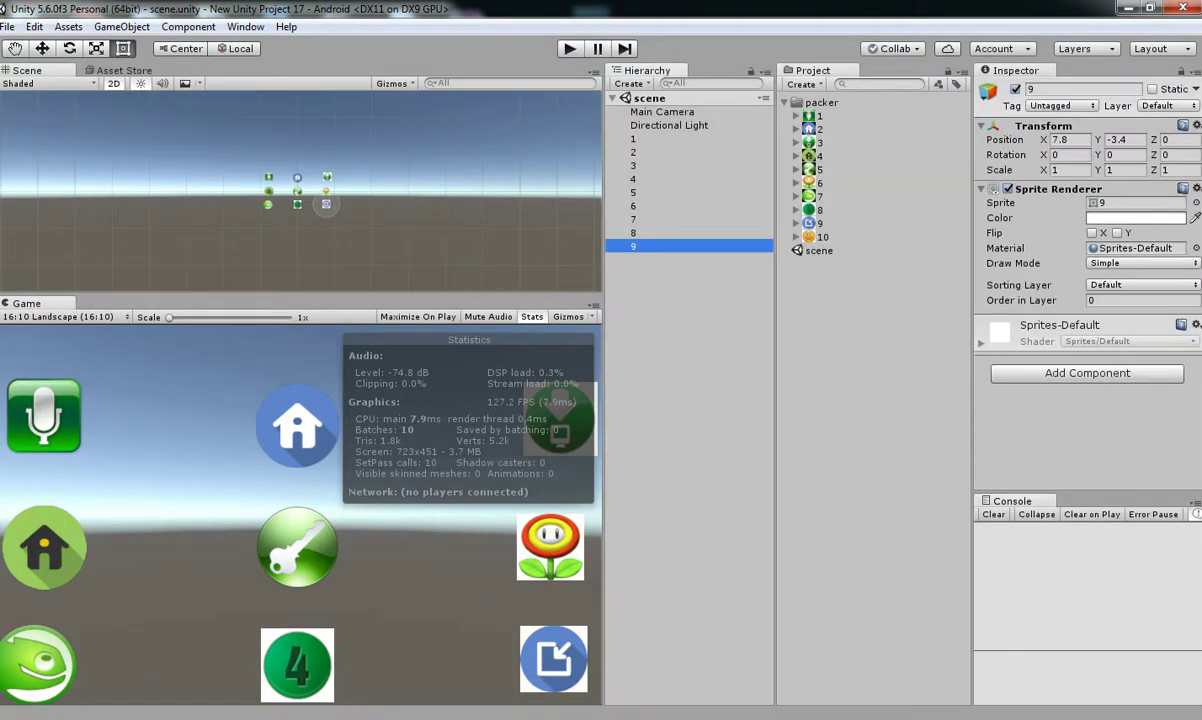
pyautogui.click(1137, 202)
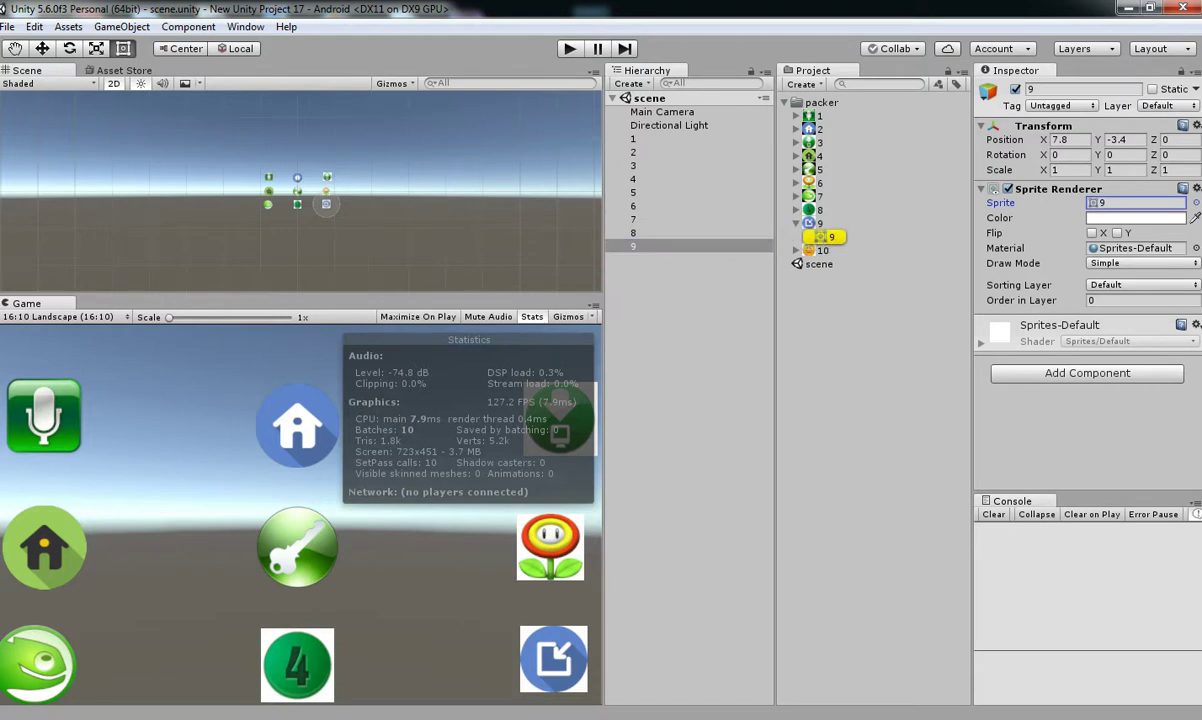
pyautogui.doubleClick(633, 246)
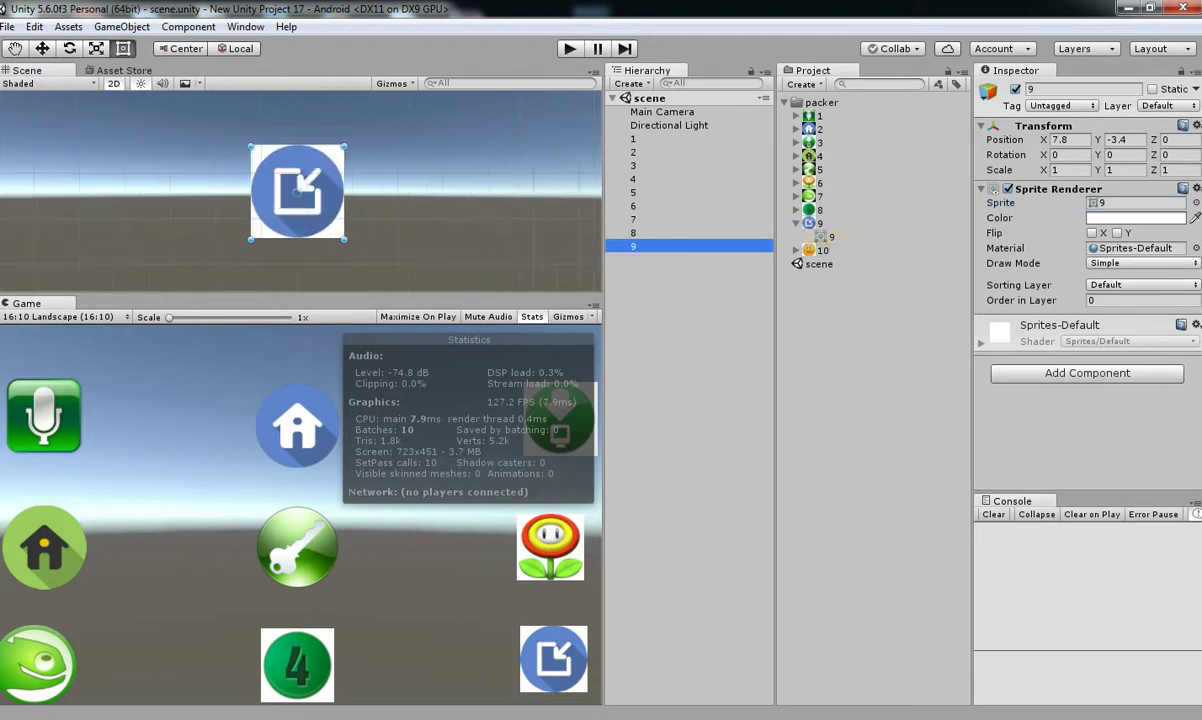
pyautogui.press('w')
pyautogui.scroll(-2, 297, 191)
pyautogui.moveTo(297, 191)
pyautogui.mouseDown()
pyautogui.moveTo(204, 189)
pyautogui.moveTo(278, 190)
pyautogui.mouseUp()
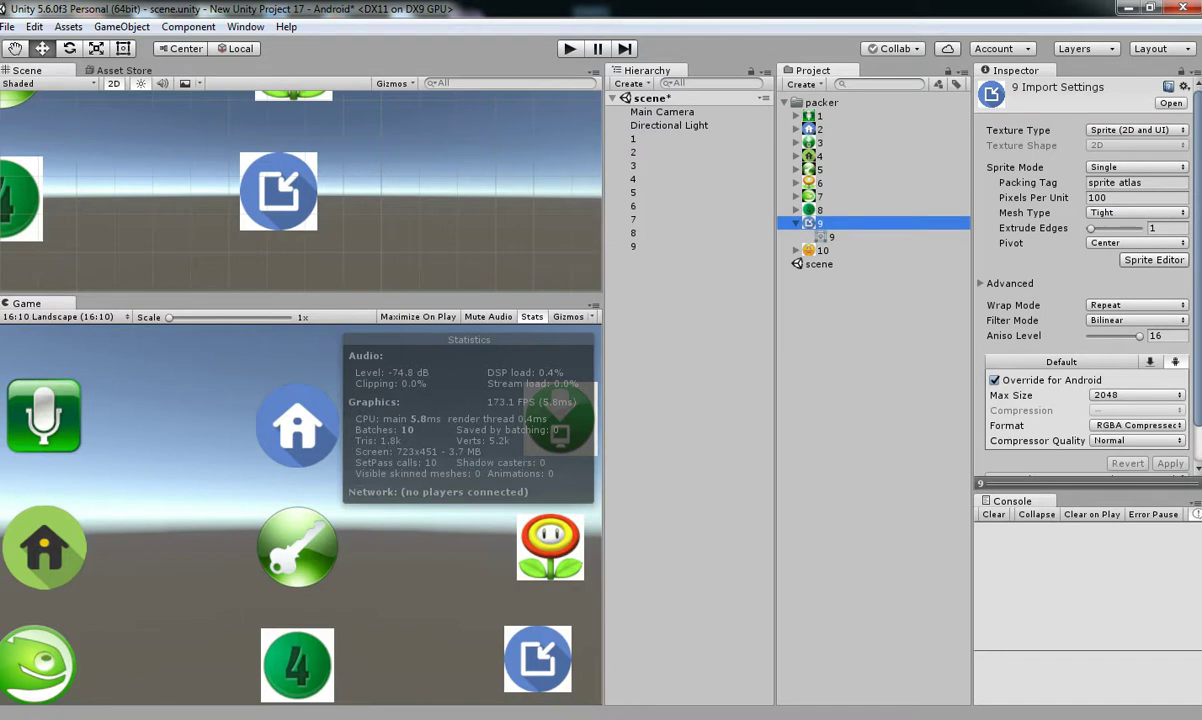
# - Add smiley texture 10 to the scene beside the key icon at X 3.03 and start the game
pyautogui.click(822, 250)
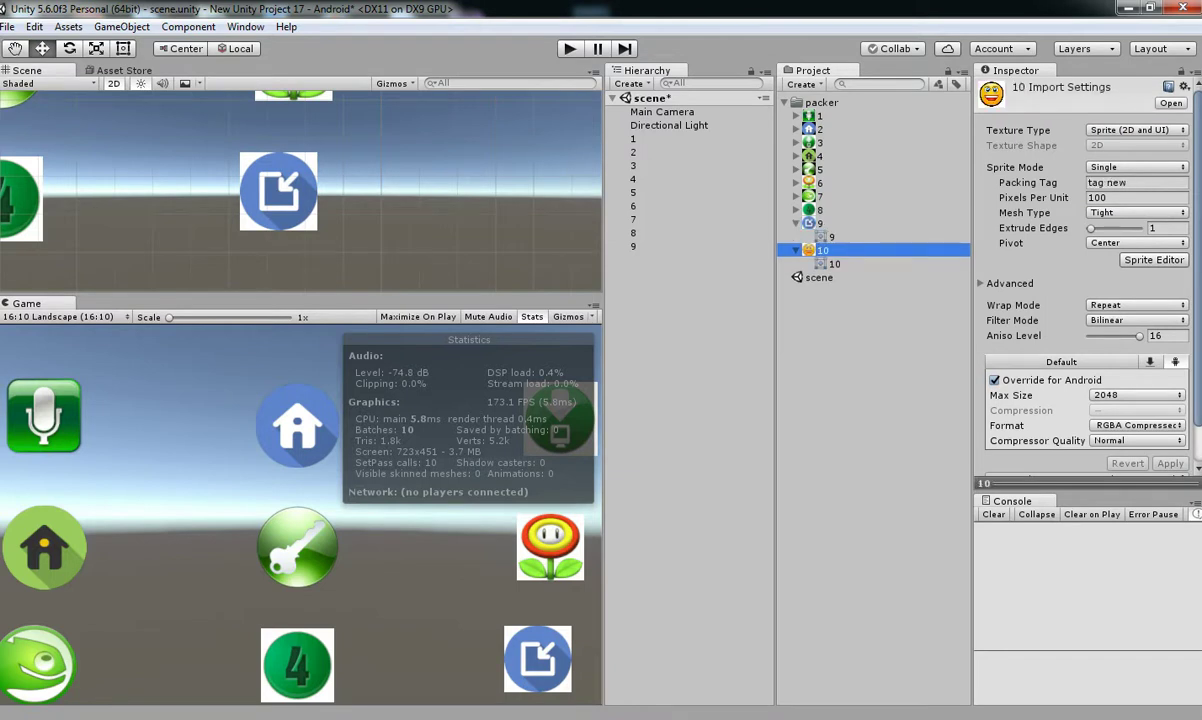
pyautogui.moveTo(822, 250); pyautogui.dragTo(636, 260)
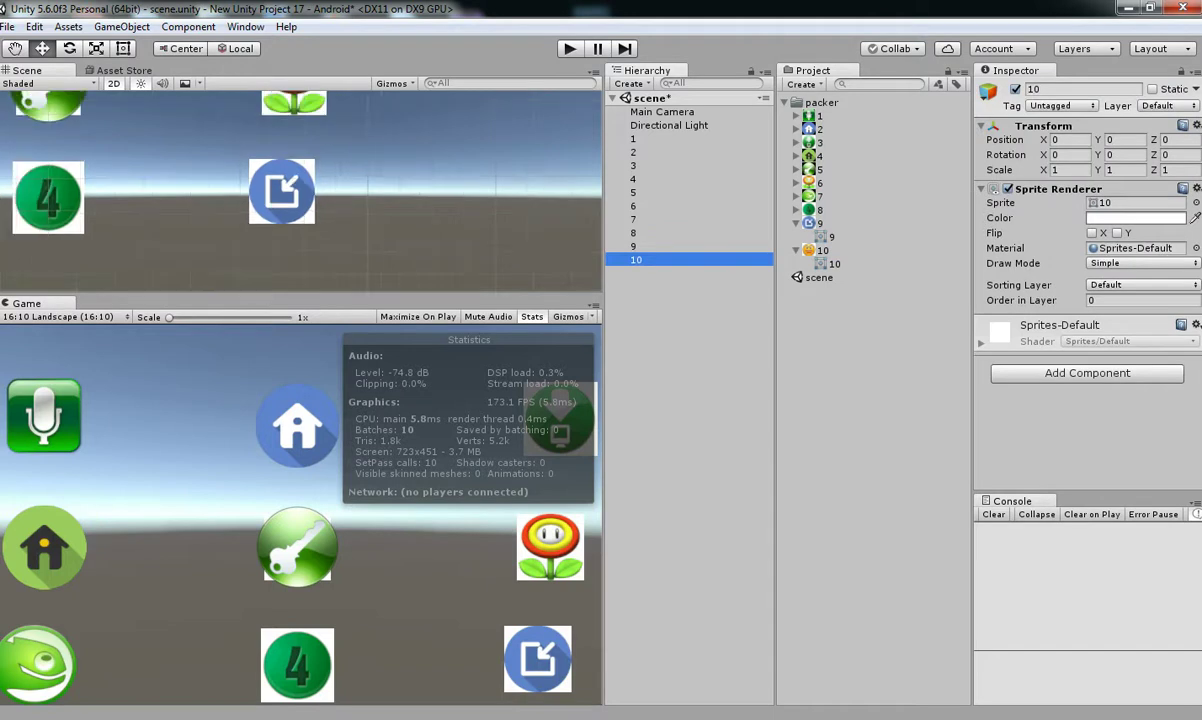
pyautogui.press('f')
pyautogui.moveTo(340, 190); pyautogui.dragTo(498, 190)
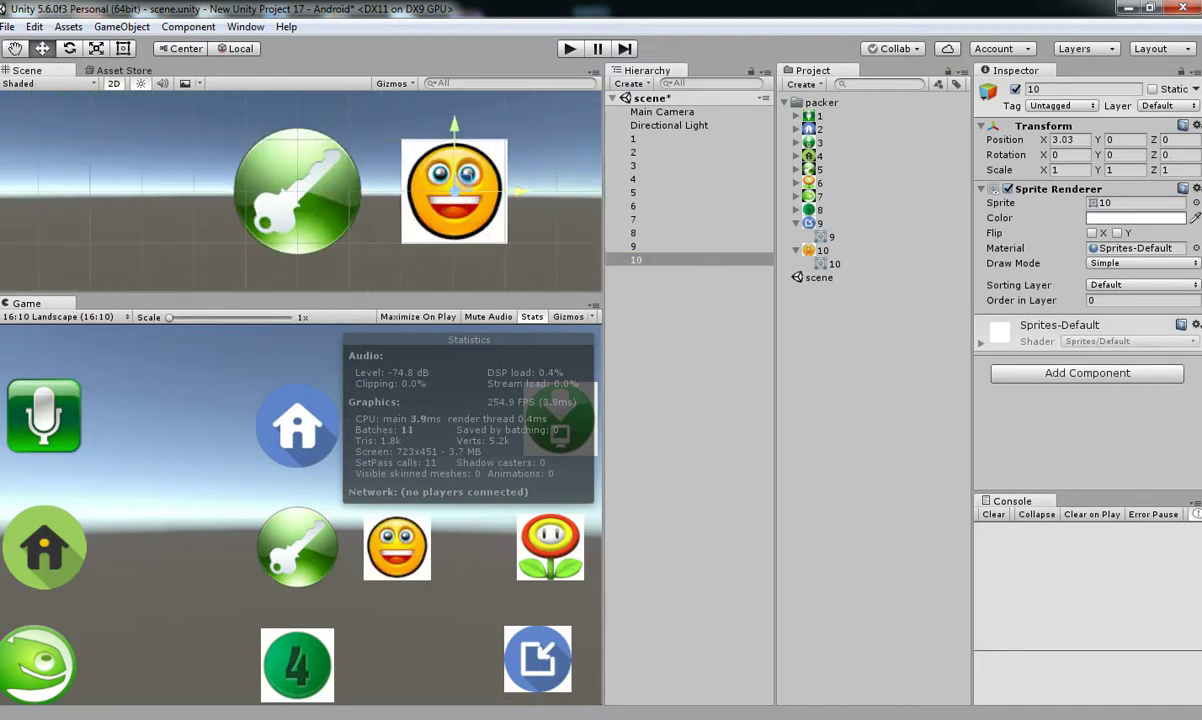
pyautogui.hotkey('ctrl', 'p')
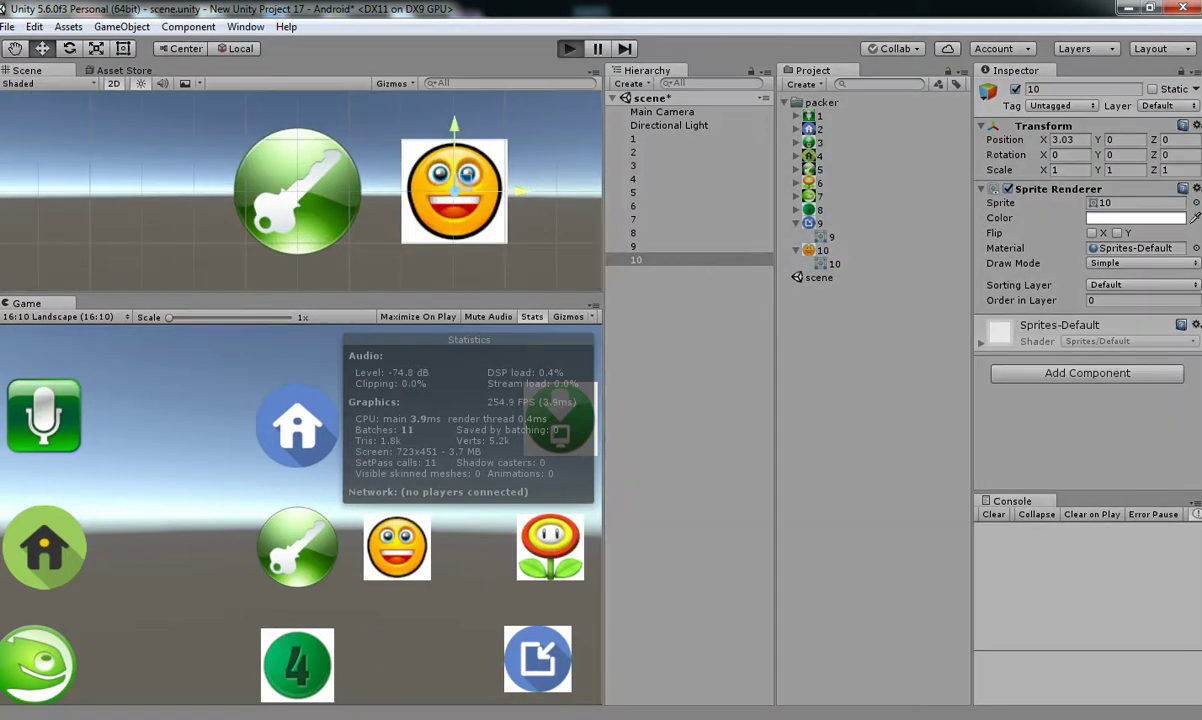
# - Stop the game and open the Sprite Packer, moving it aside to uncover the stats
pyautogui.hotkey('ctrl', 'p')
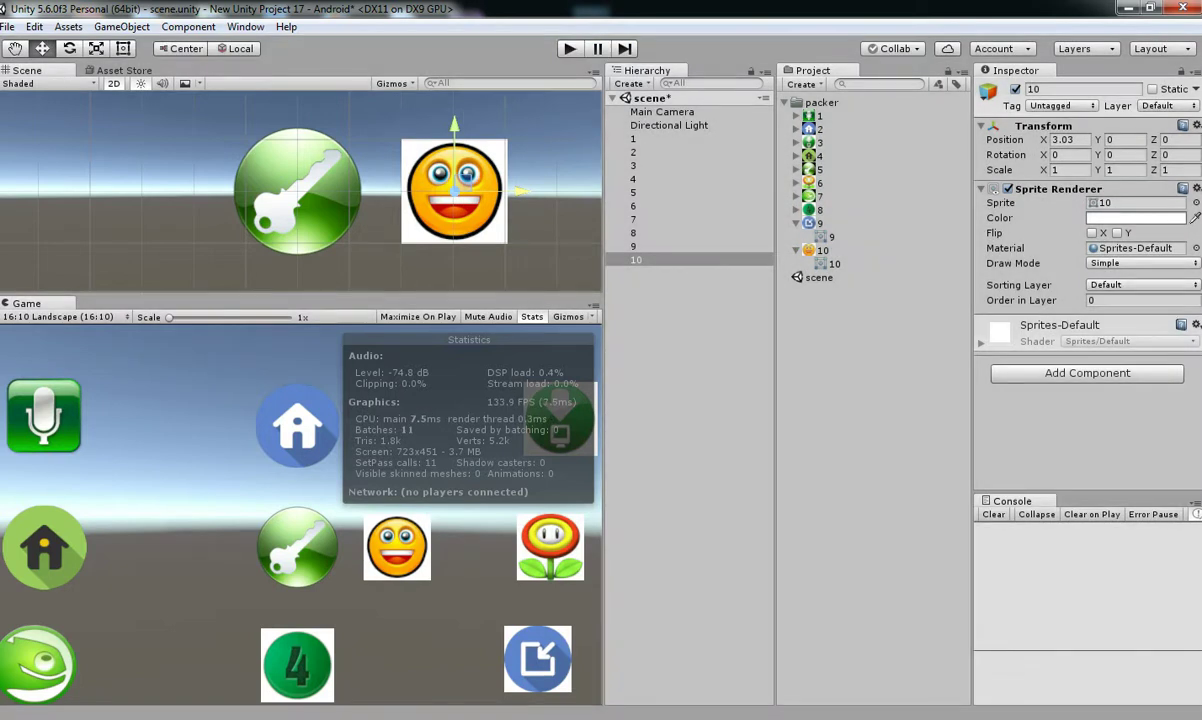
pyautogui.click(245, 26)
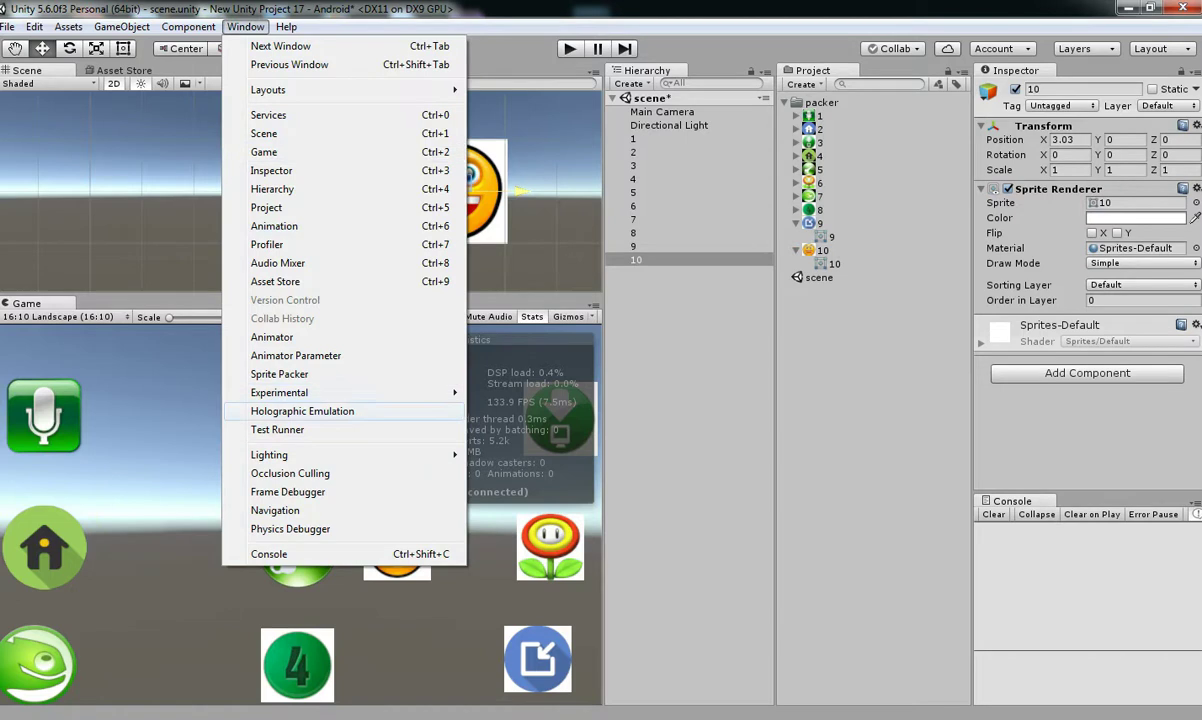
pyautogui.click(280, 374)
pyautogui.moveTo(100, 305); pyautogui.dragTo(764, 311)
# - View the 'tag new' atlas, a 256x256 page holding only the smiley, then select texture 6
pyautogui.click(895, 326)
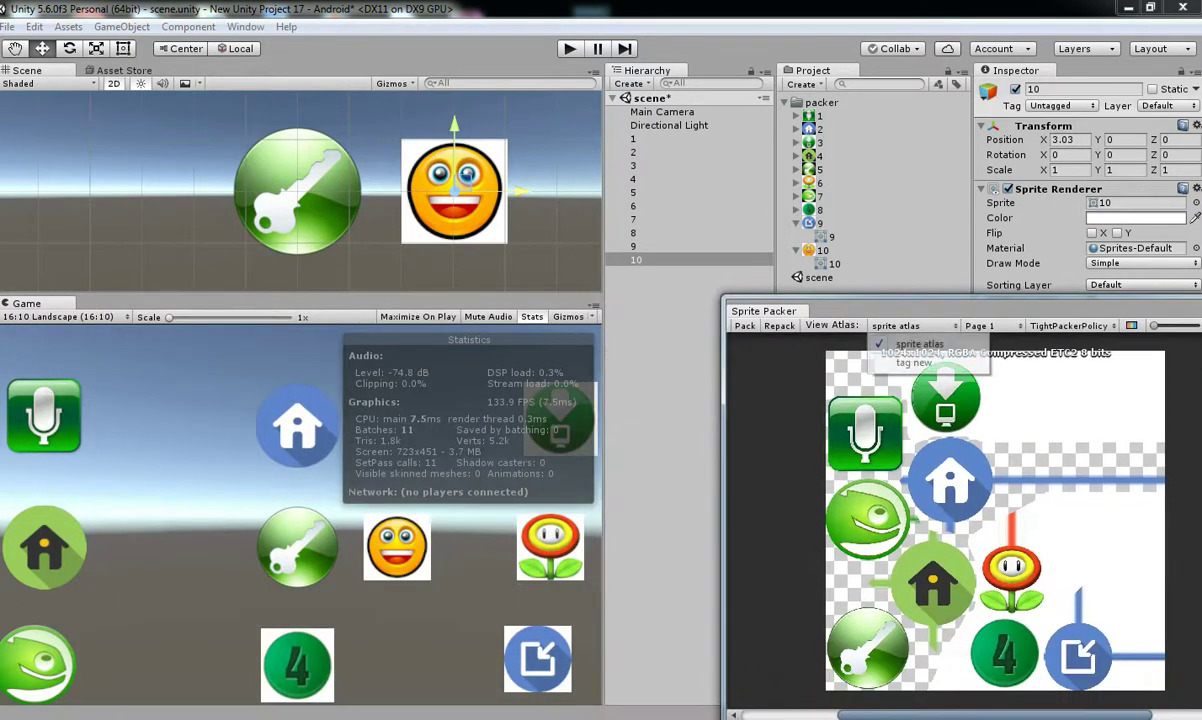
pyautogui.click(885, 360)
pyautogui.click(890, 326)
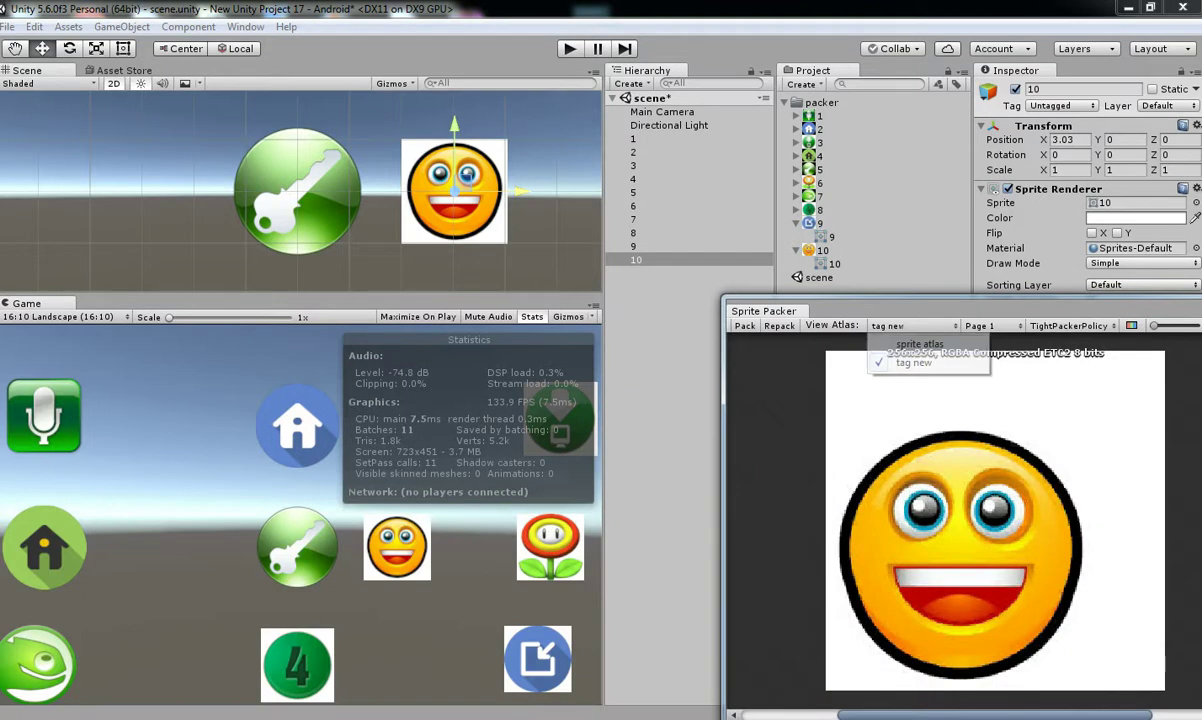
pyautogui.click(633, 219)
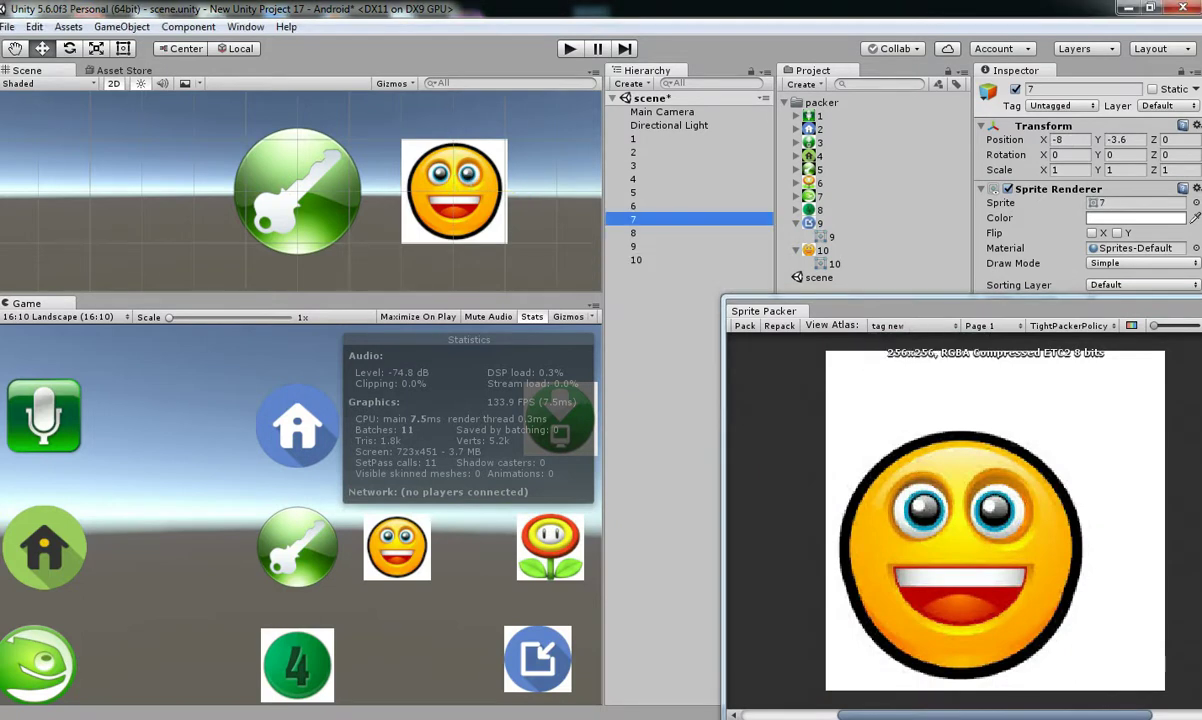
pyautogui.moveTo(763, 311); pyautogui.dragTo(717, 389)
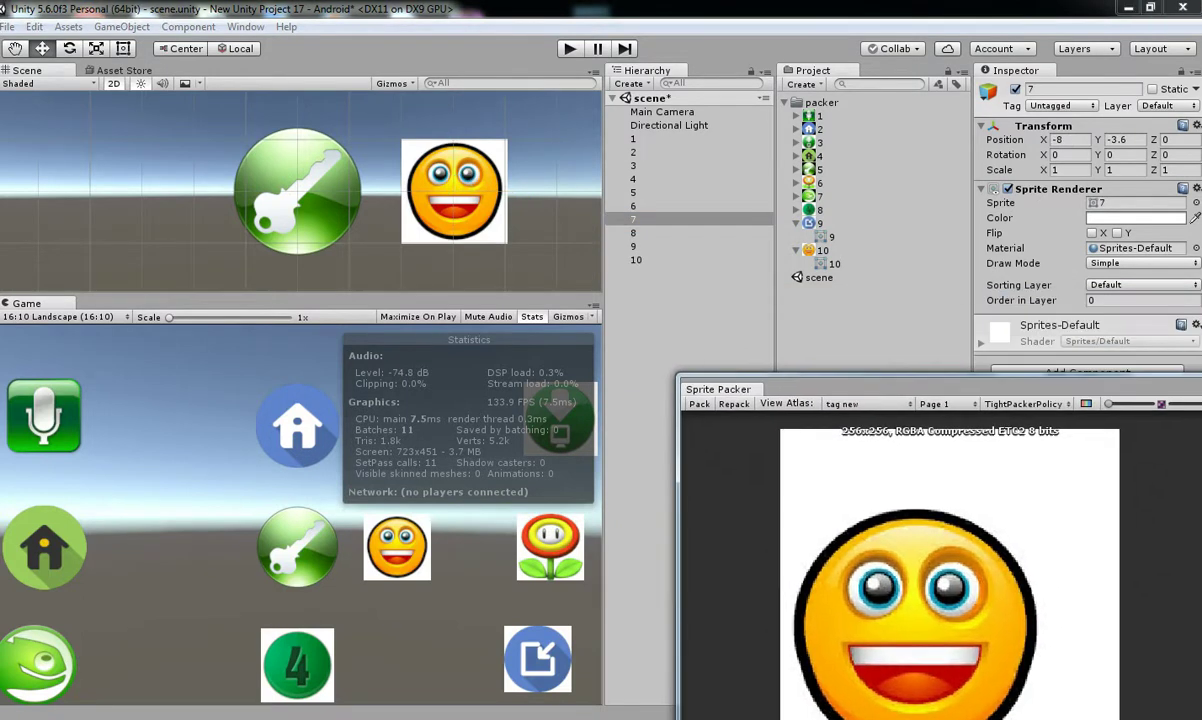
pyautogui.click(819, 183)
# - Set smiley texture 10's Packing Tag to 'sprite atlas' and repack into the shared 1024x1024 atlas
pyautogui.click(1114, 182)
pyautogui.hotkey('ctrl', 'c')
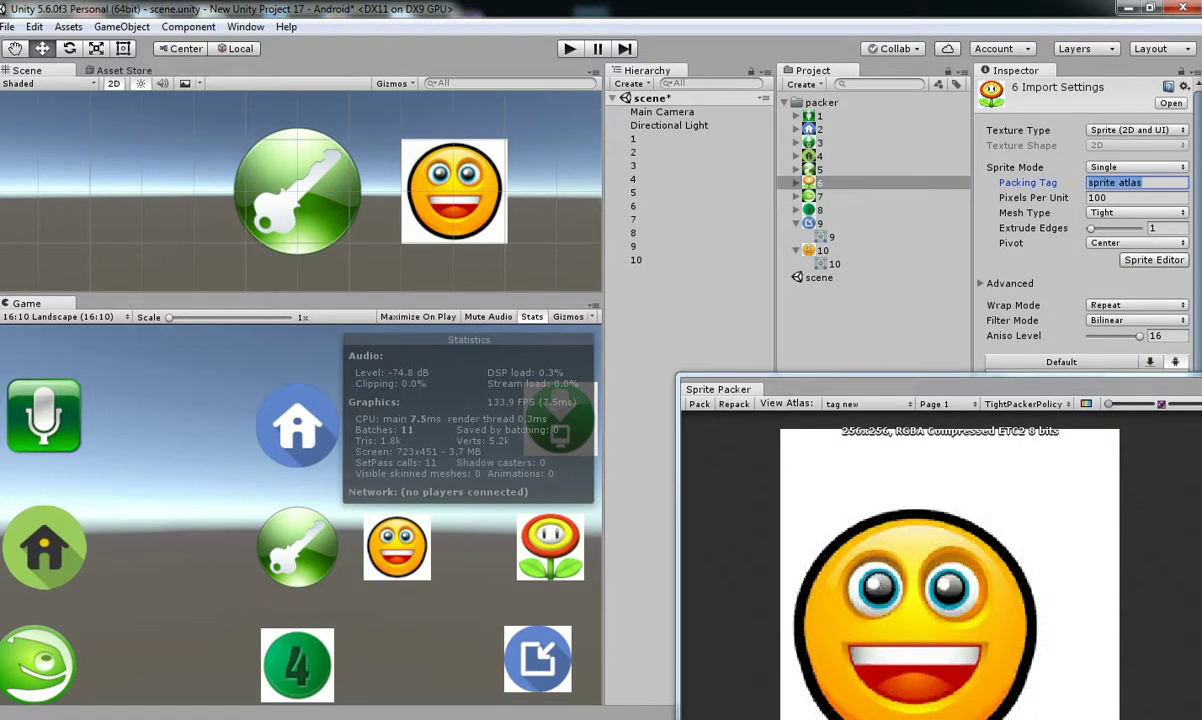
pyautogui.click(822, 250)
pyautogui.click(1114, 182)
pyautogui.hotkey('ctrl', 'v')
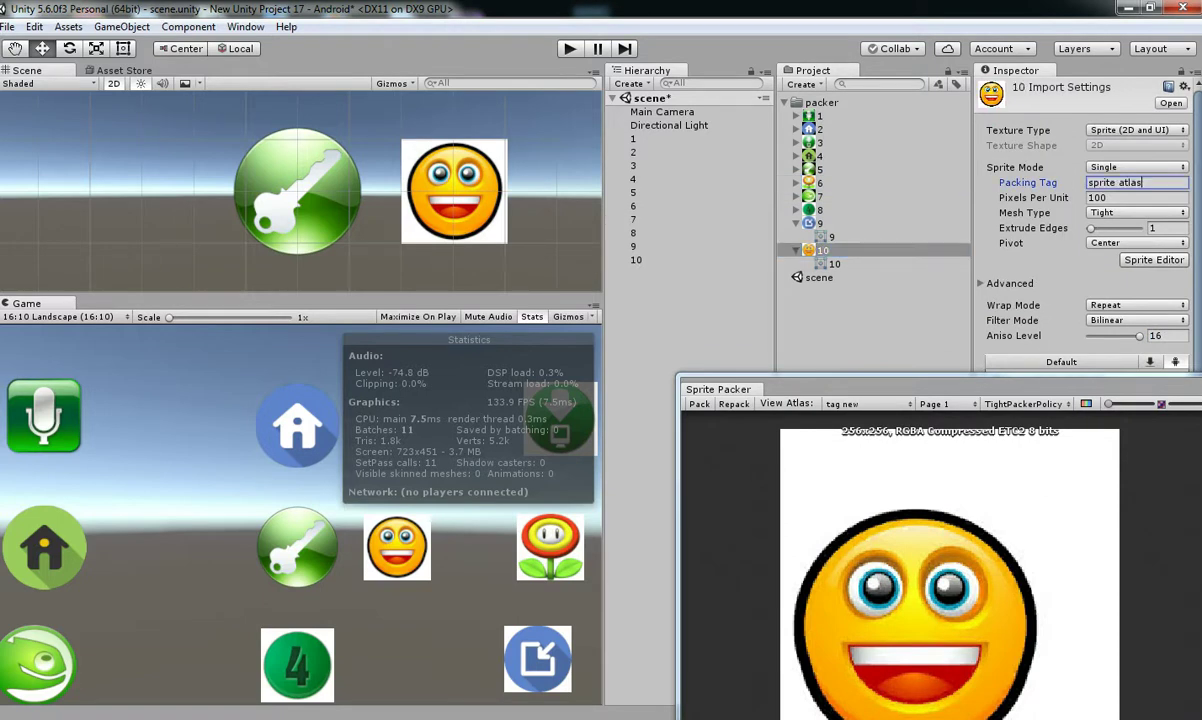
pyautogui.moveTo(718, 389); pyautogui.dragTo(641, 454)
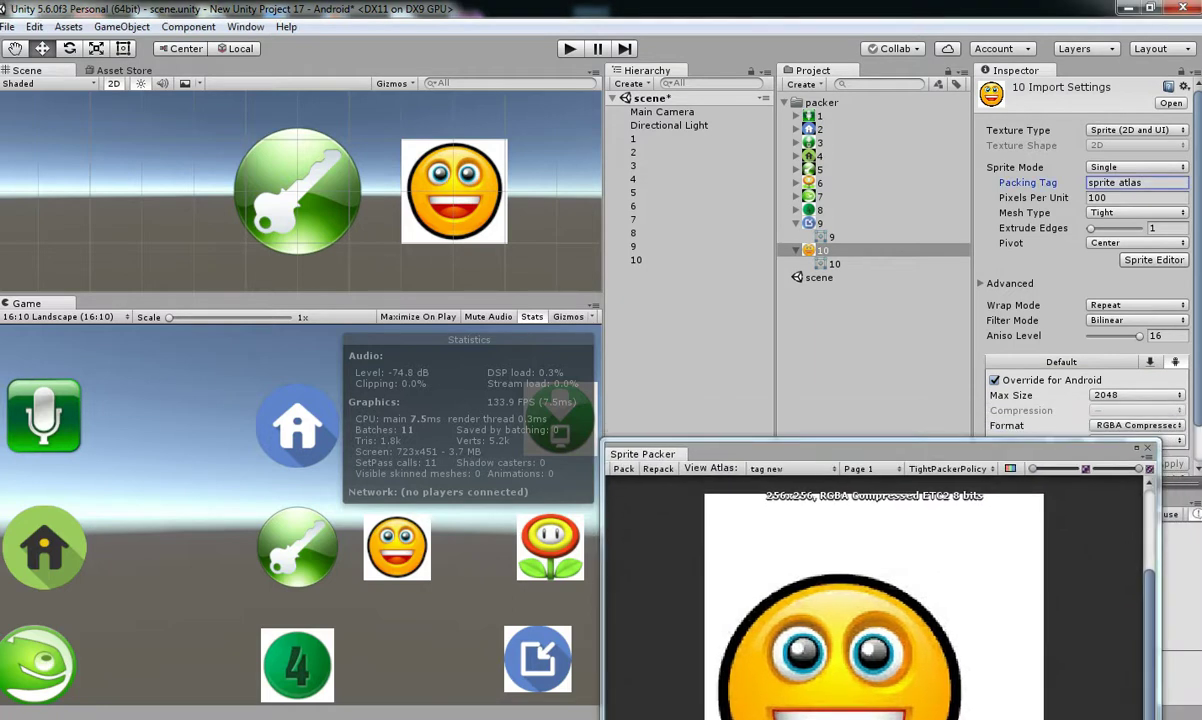
pyautogui.click(658, 468)
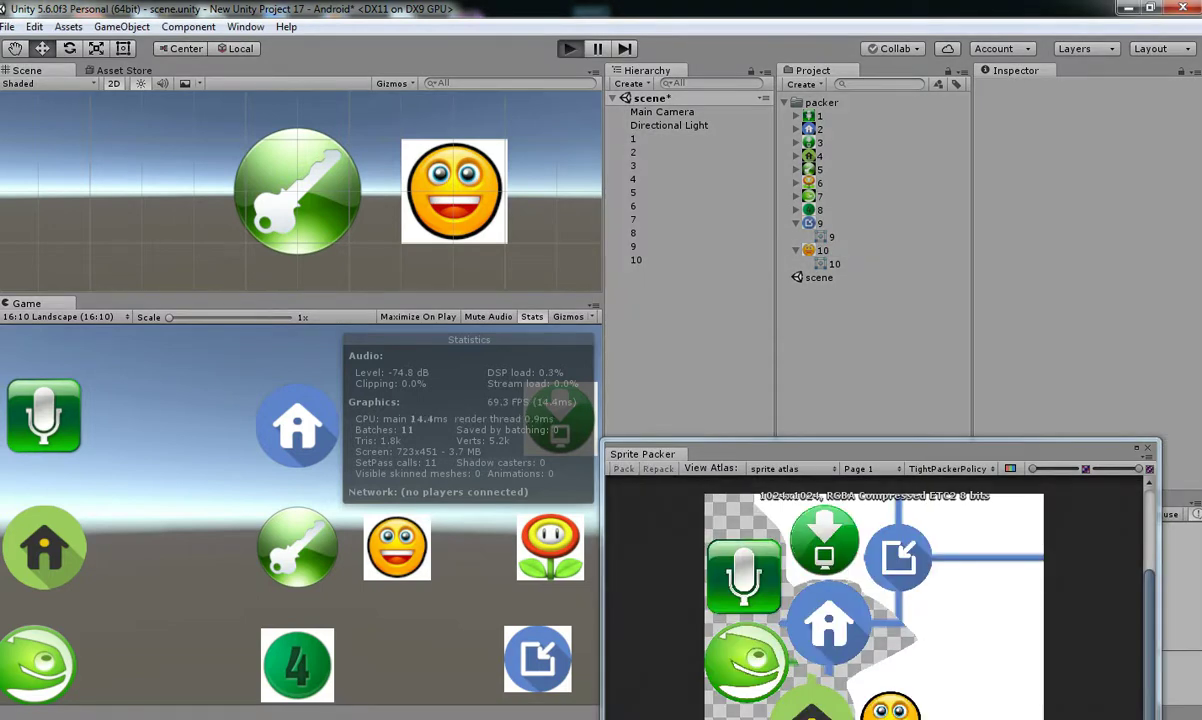
pyautogui.hotkey('ctrl', 'p')
pyautogui.click(594, 303)
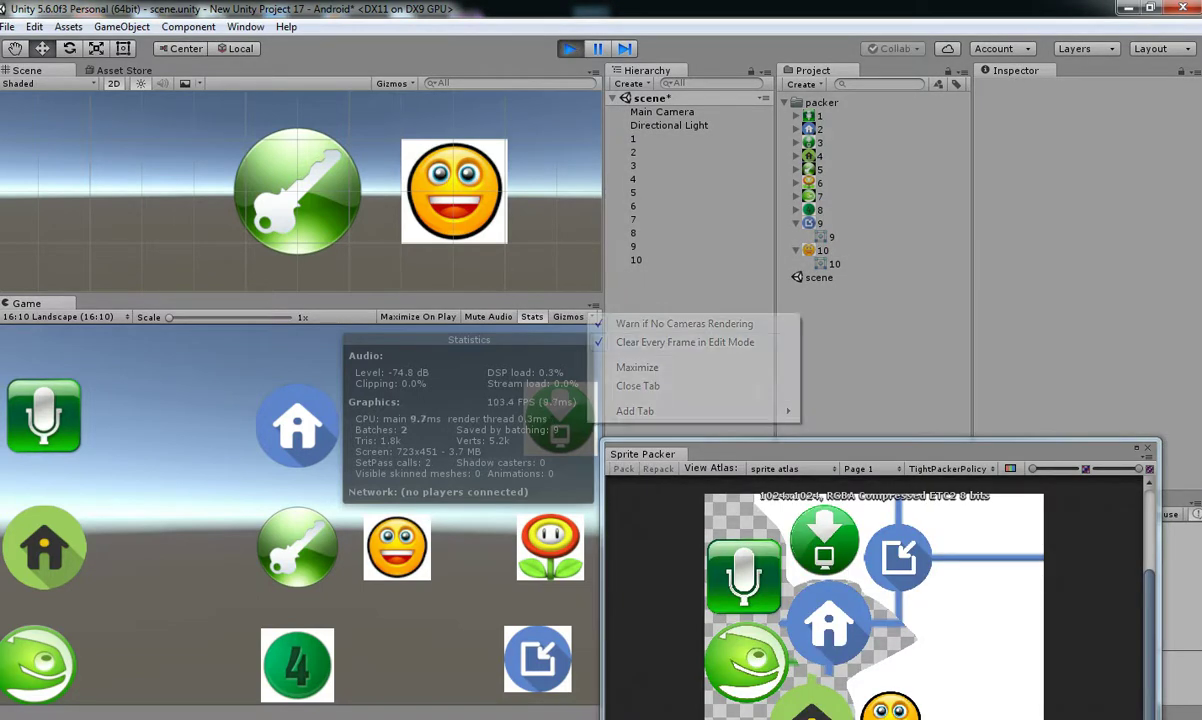
pyautogui.click(640, 345)
pyautogui.click(858, 468)
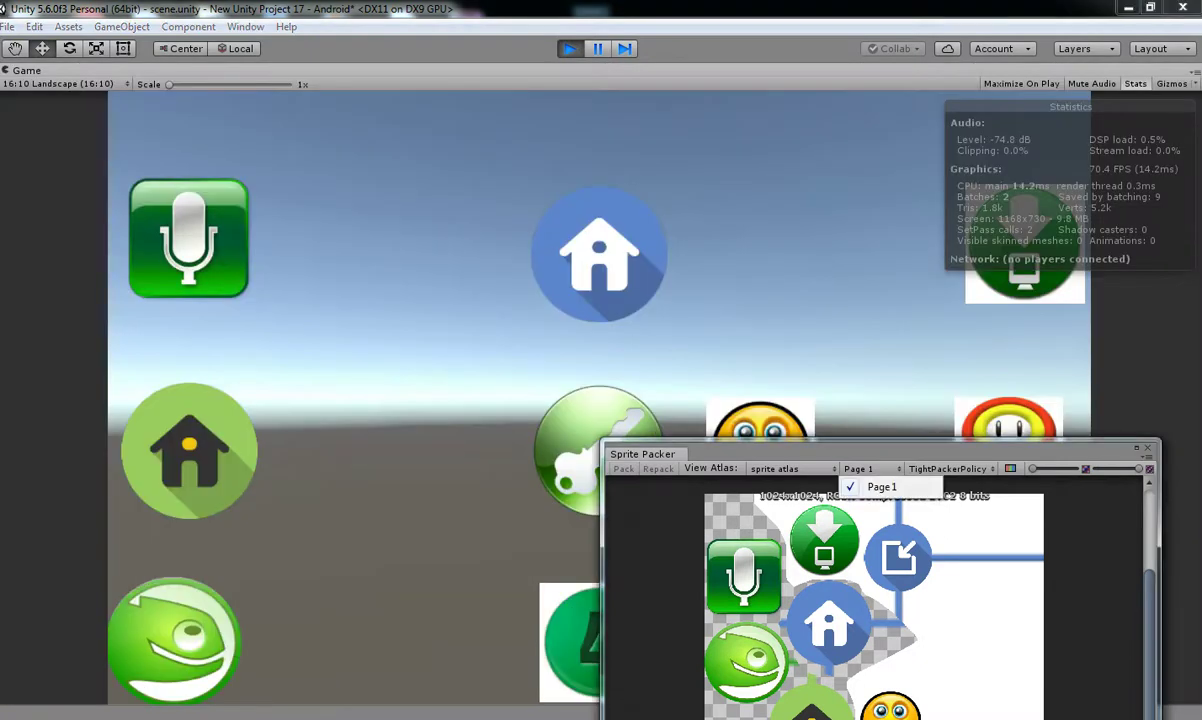
pyautogui.moveTo(700, 454); pyautogui.dragTo(633, 165)
pyautogui.click(722, 180)
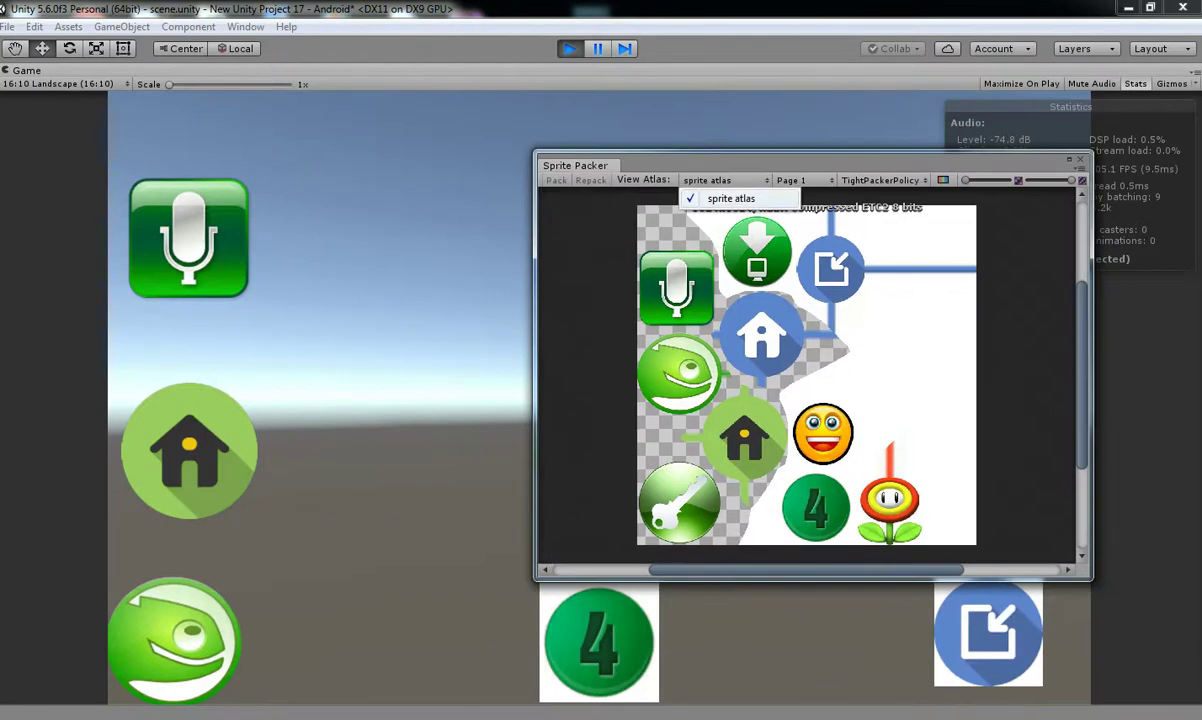
pyautogui.click(712, 194)
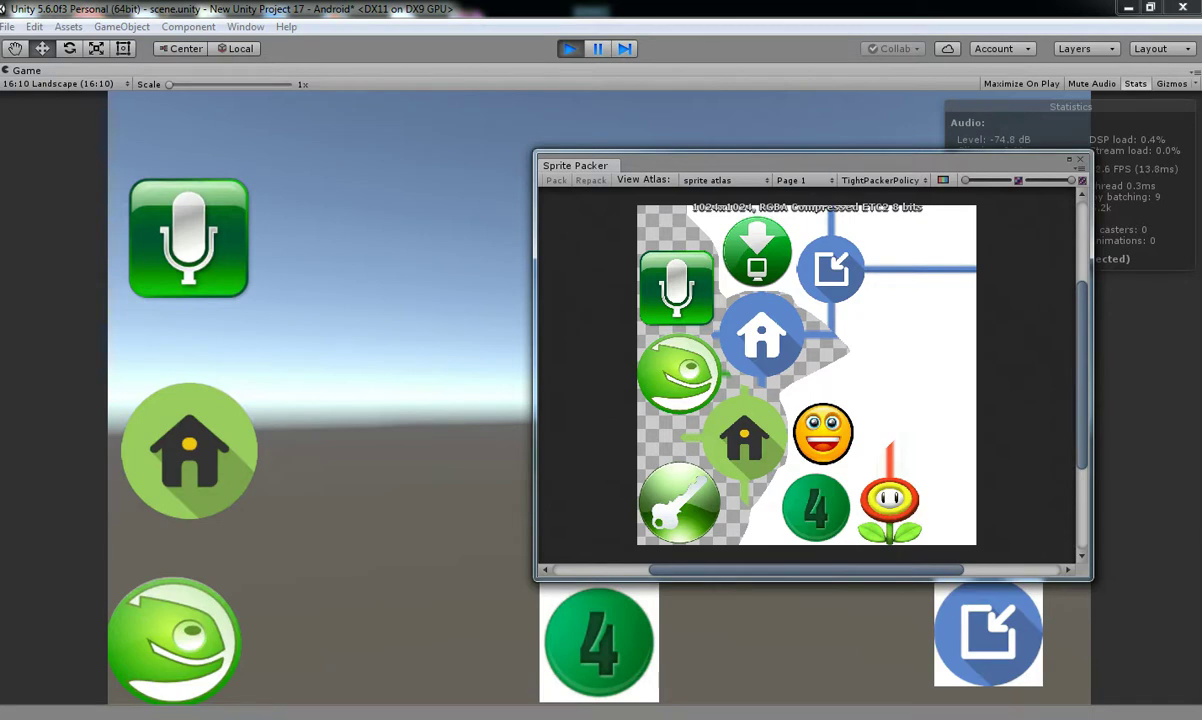
pyautogui.hotkey('ctrl', 'p')
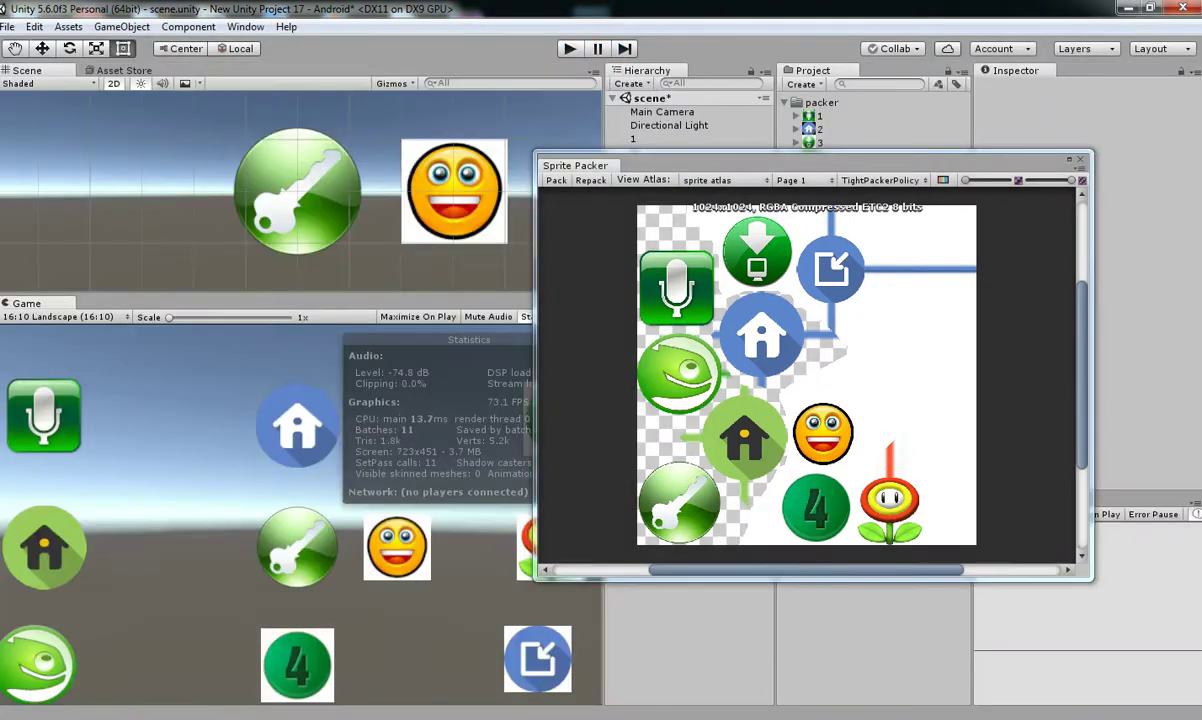
# - Check the packing policy and packed atlas lists, and select texture 1 in the Project
pyautogui.click(884, 180)
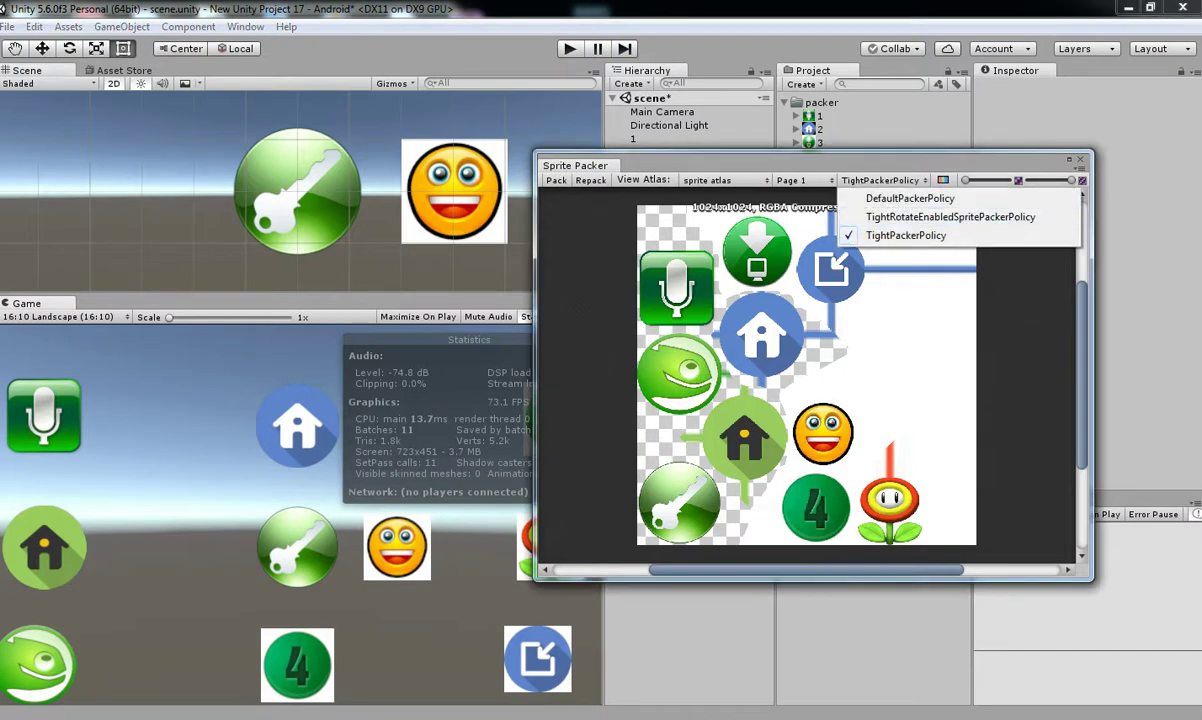
pyautogui.click(725, 180)
pyautogui.click(819, 116)
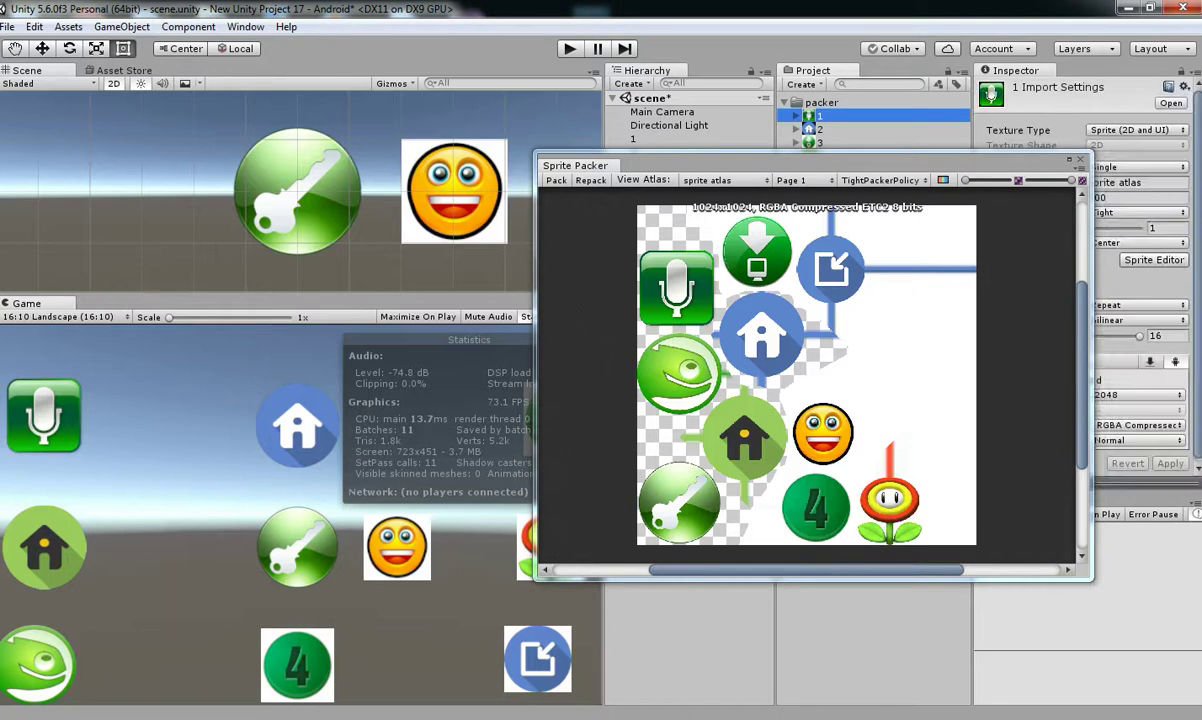
pyautogui.moveTo(600, 165); pyautogui.dragTo(218, 197)
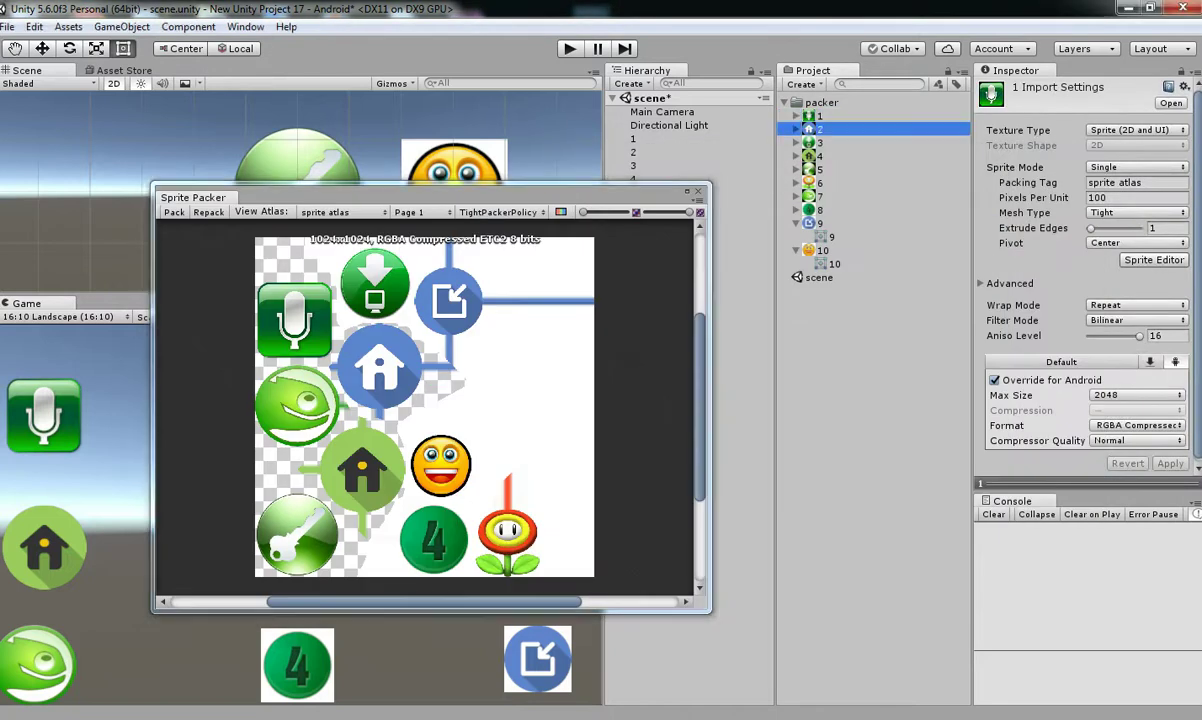
# - Step through textures 1–10, then maximize the Sprite Packer showing all ten icons on the 1024x1024 atlas
pyautogui.press('Down')
pyautogui.press('Down')
pyautogui.press('Down')
pyautogui.press('Down')
pyautogui.press('Down')
pyautogui.press('Down')
pyautogui.press('Down')
pyautogui.press('Down')
pyautogui.press('Down')
pyautogui.press('Down')
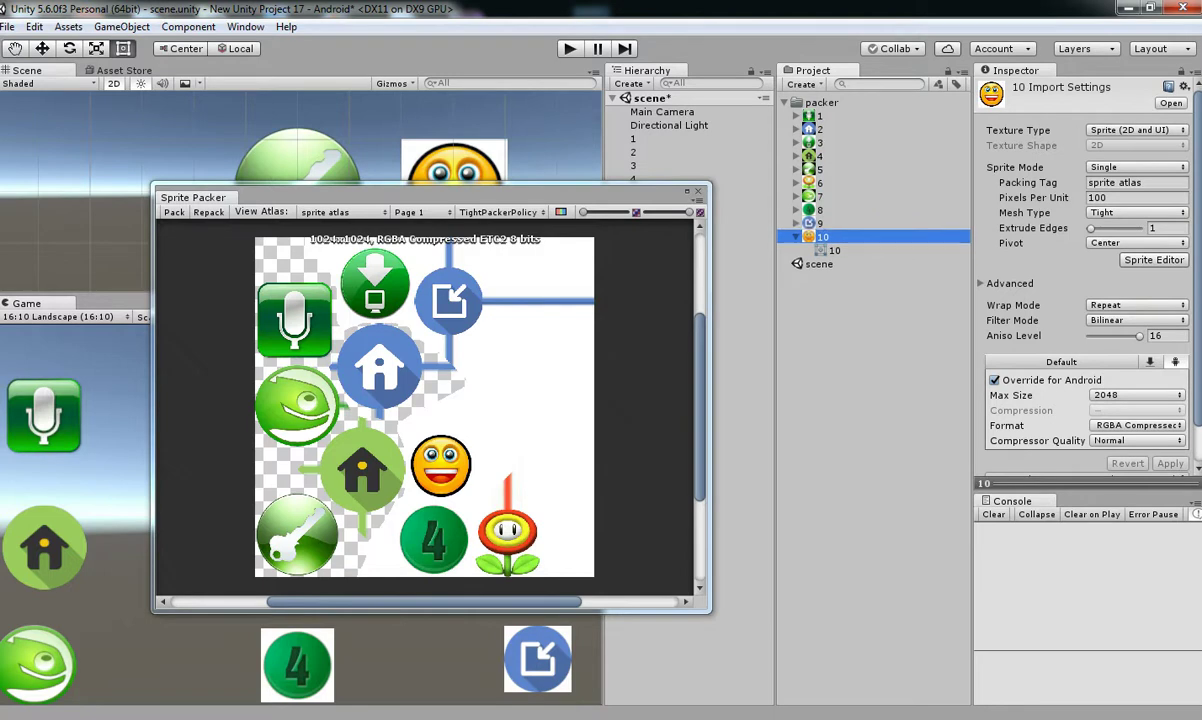
pyautogui.press('Left')
pyautogui.press('Up')
pyautogui.press('Up')
pyautogui.press('Up')
pyautogui.press('Up')
pyautogui.press('Up')
pyautogui.press('Up')
pyautogui.press('Up')
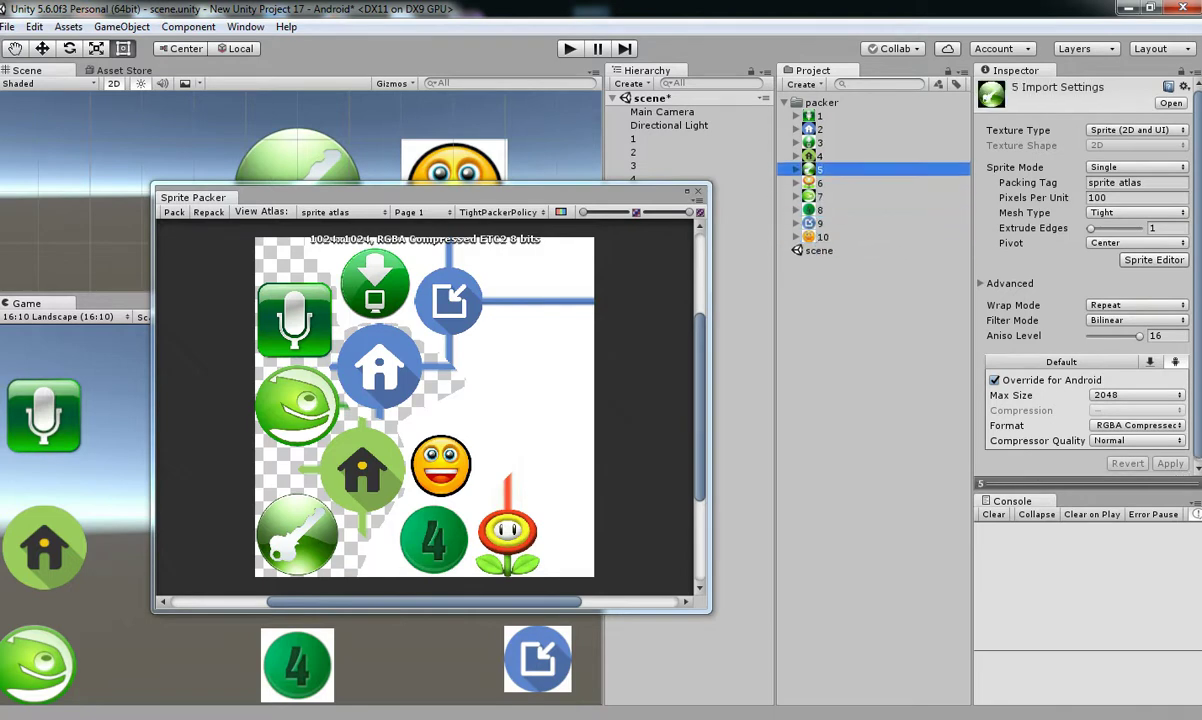
pyautogui.press('Up')
pyautogui.press('Up')
pyautogui.moveTo(250, 197); pyautogui.dragTo(715, 214)
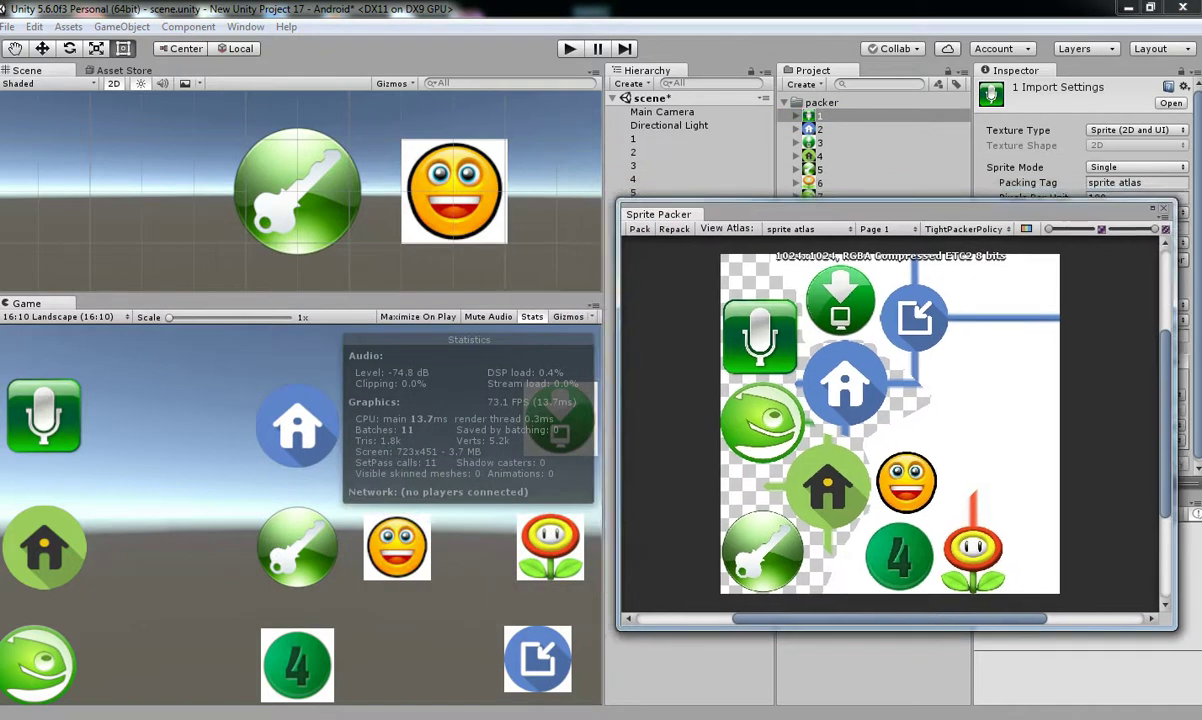
pyautogui.doubleClick(1082, 198)
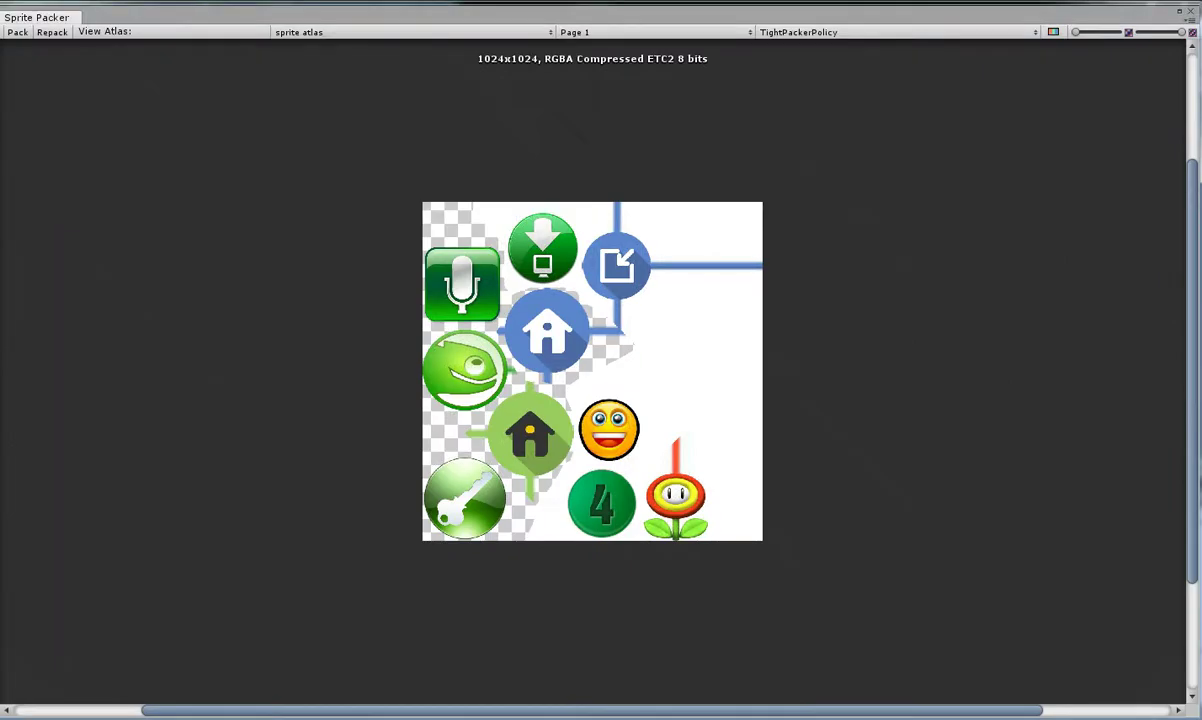